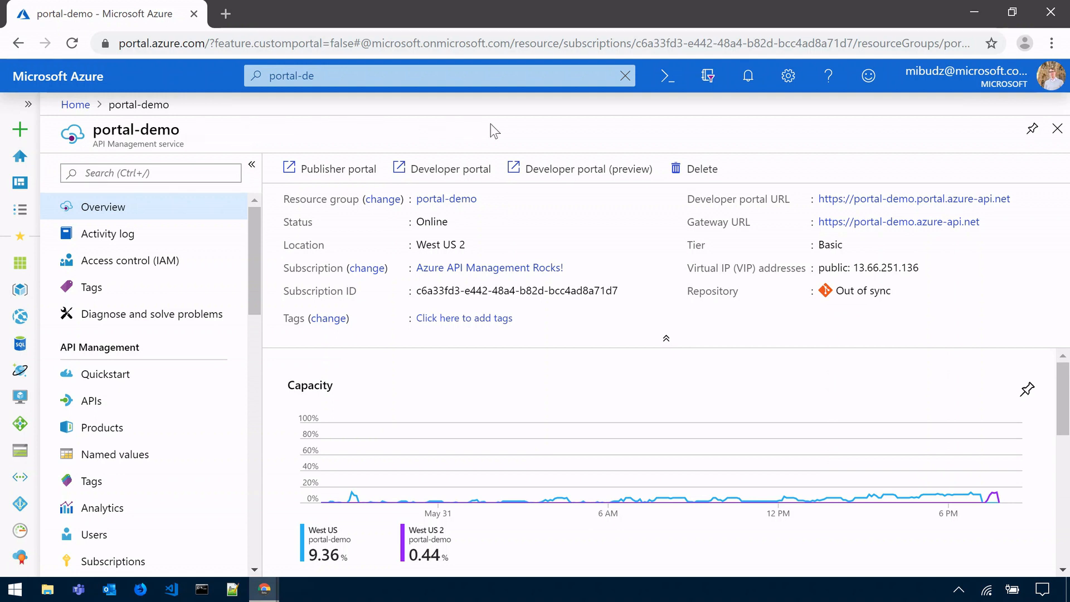
# - Open the portal-demo service's developer portal (preview) and look over its home page
pyautogui.click(584, 174)
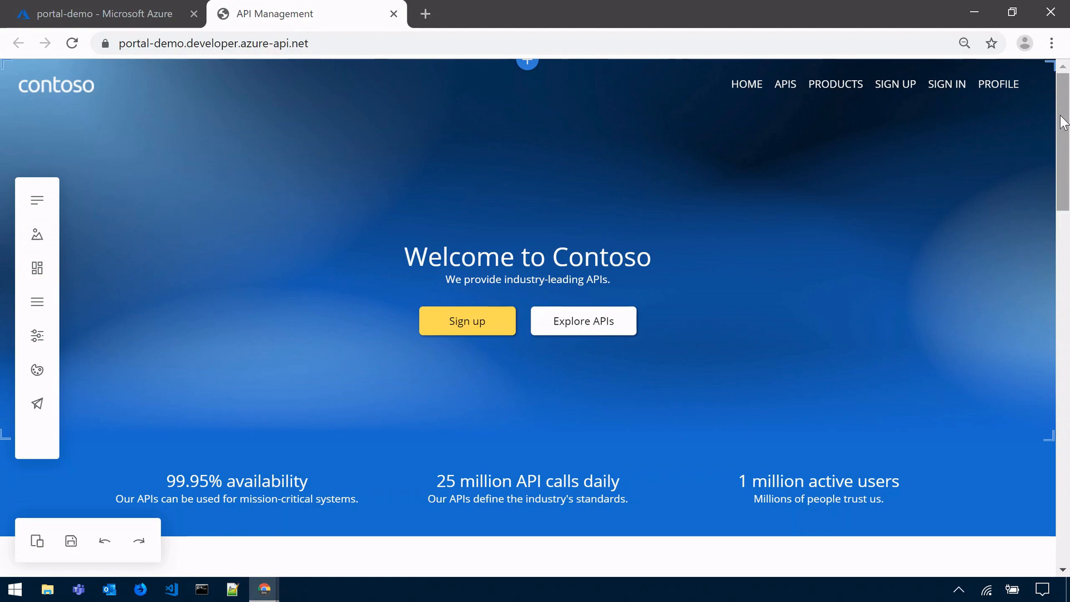
pyautogui.scroll(-2, 1064, 123)
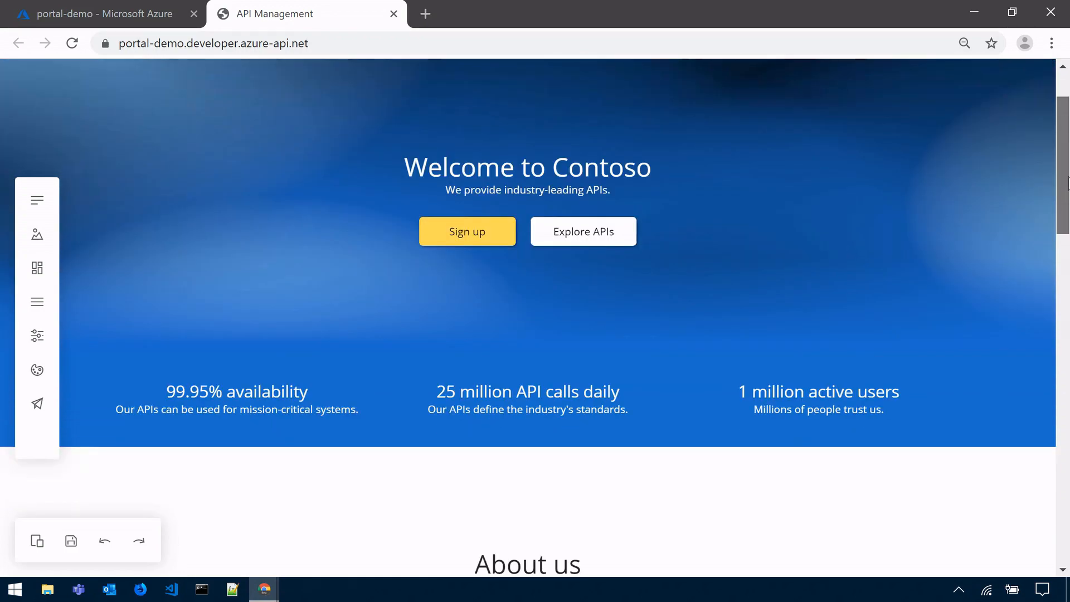
pyautogui.scroll(-8, 1065, 184)
pyautogui.scroll(10, 1065, 184)
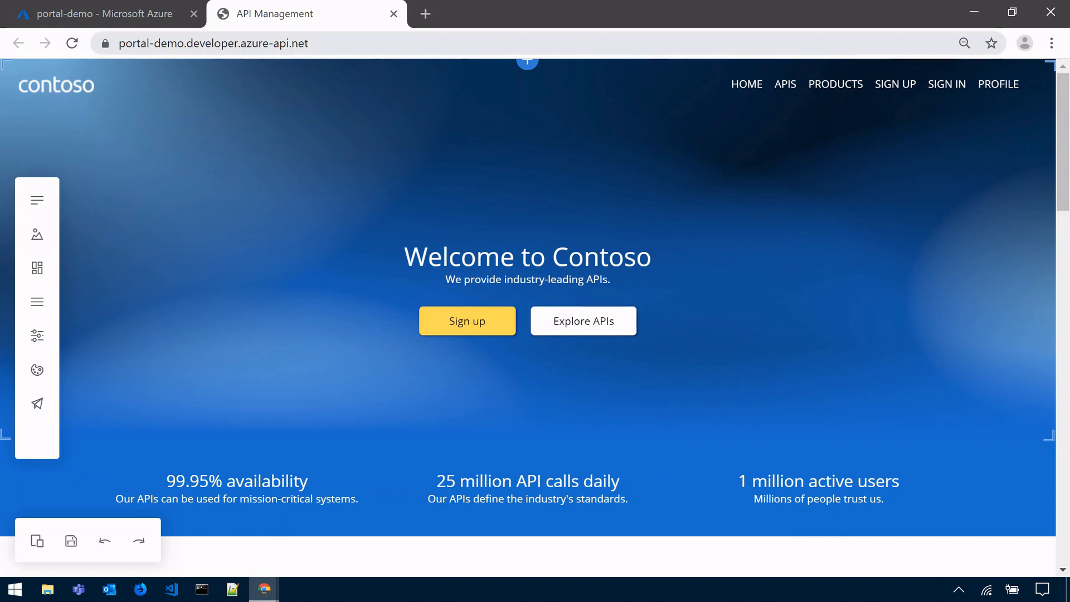
pyautogui.click(214, 43)
pyautogui.hotkey('ctrl', 'c')
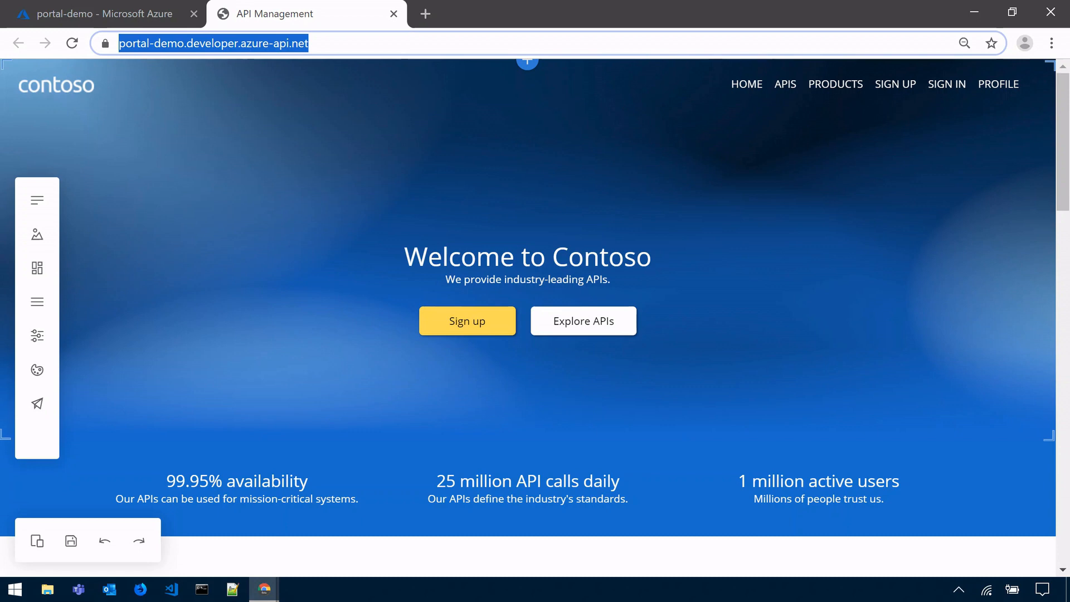
pyautogui.click(347, 44)
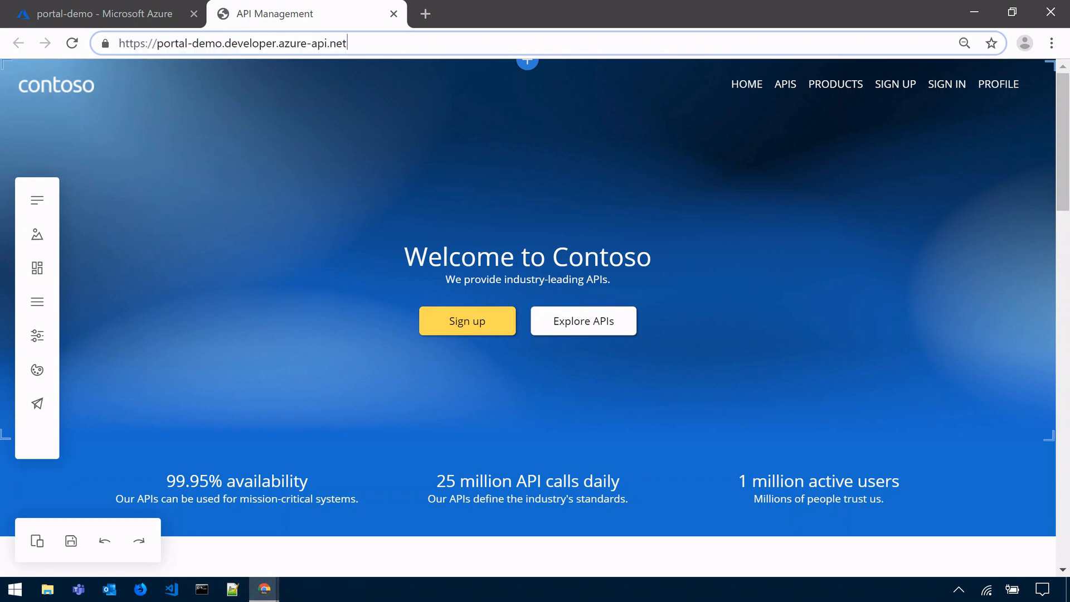
pyautogui.hotkey('ctrl', 'shift', 'n')
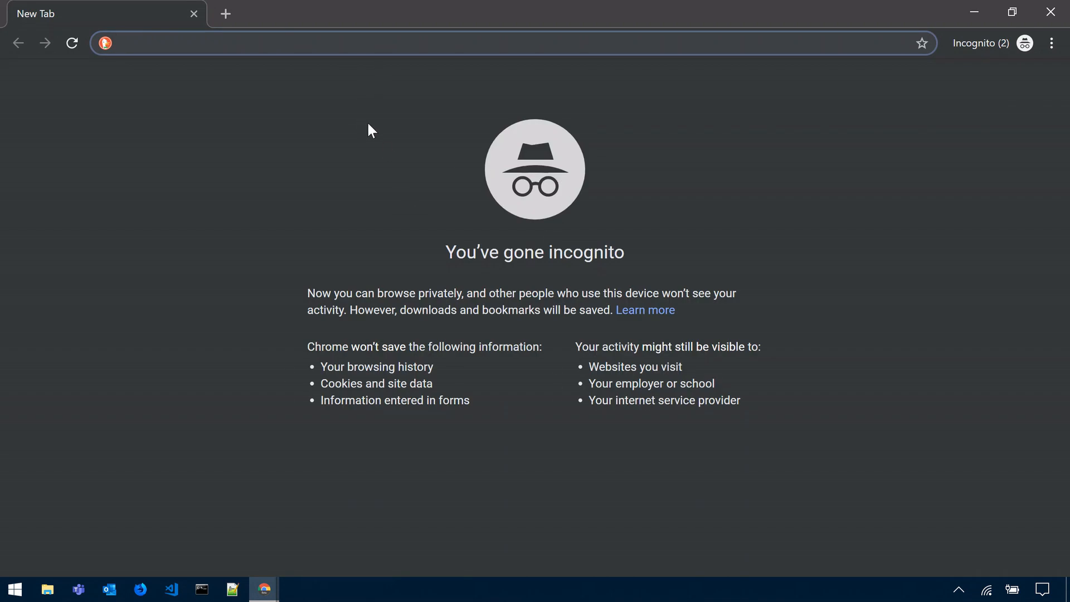
pyautogui.hotkey('ctrl', 'v')
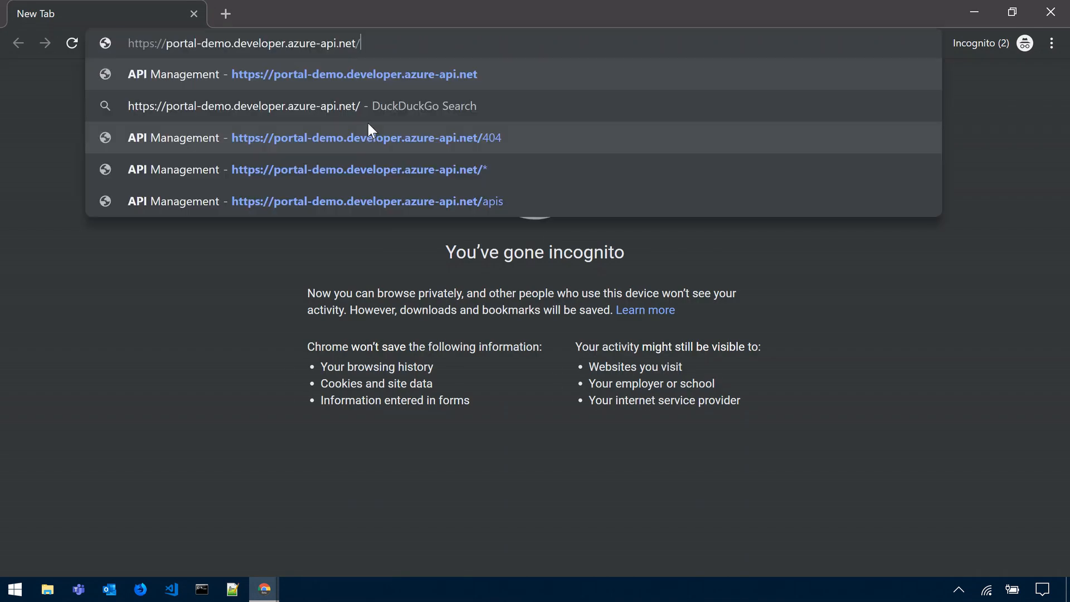
pyautogui.press('Return')
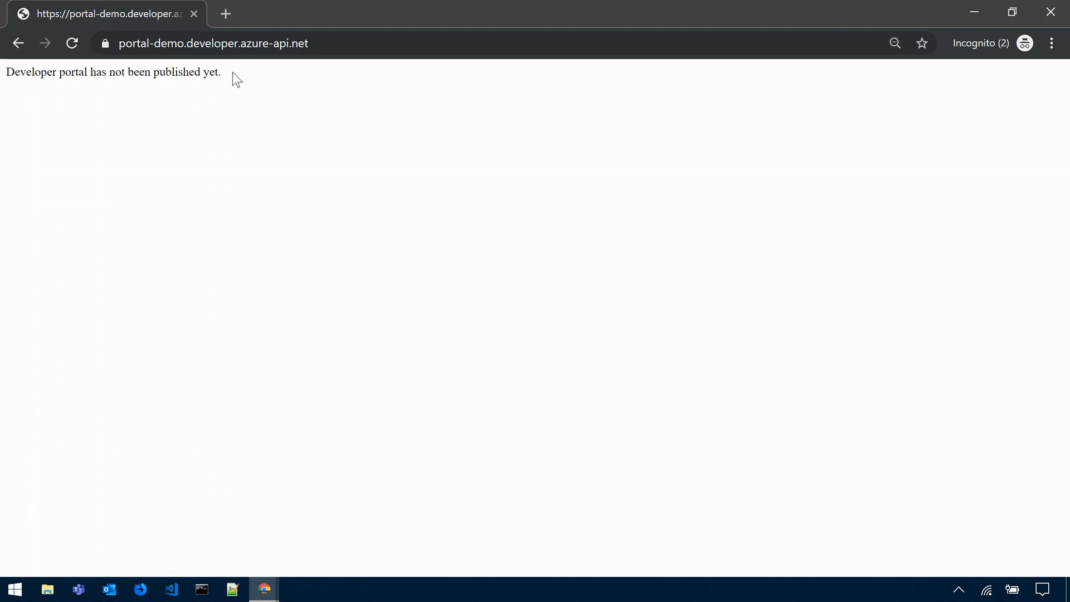
# - Return to the developer portal's editing window and publish the website
pyautogui.hotkey('alt', 'Tab')
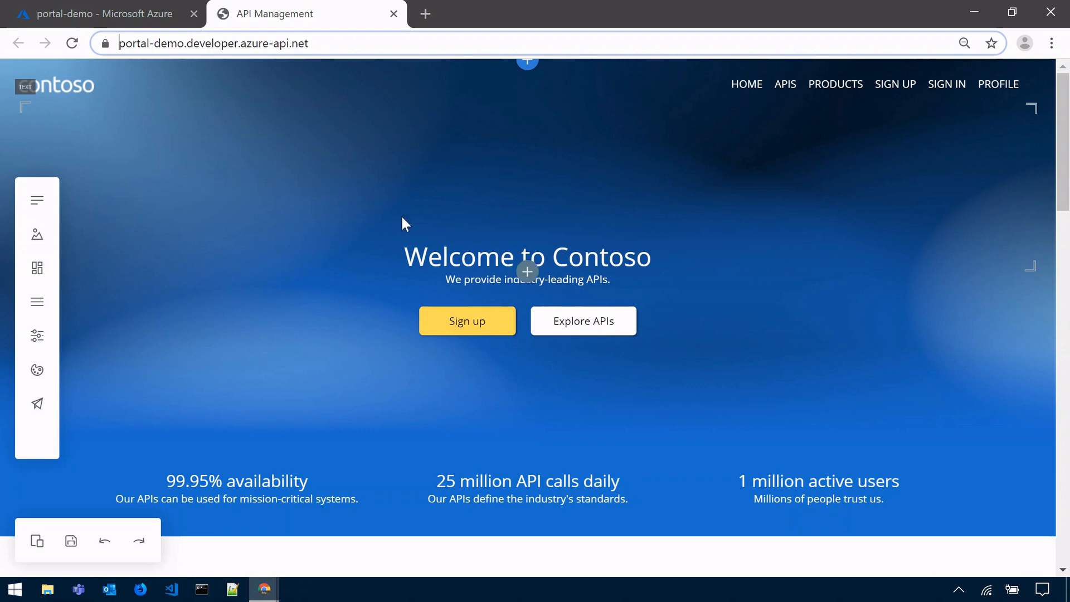
pyautogui.click(45, 410)
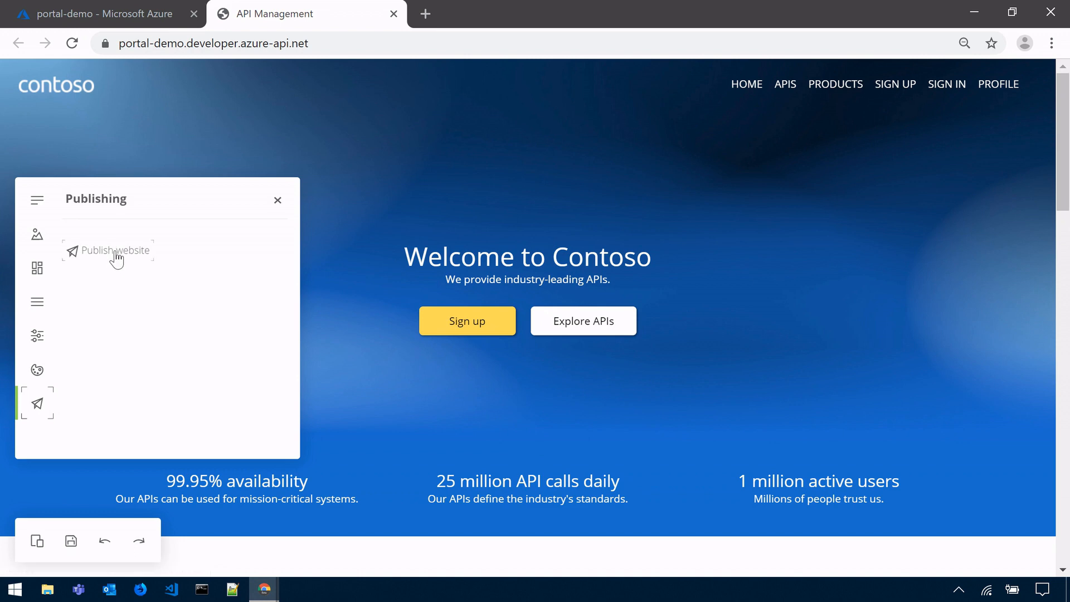
pyautogui.click(114, 252)
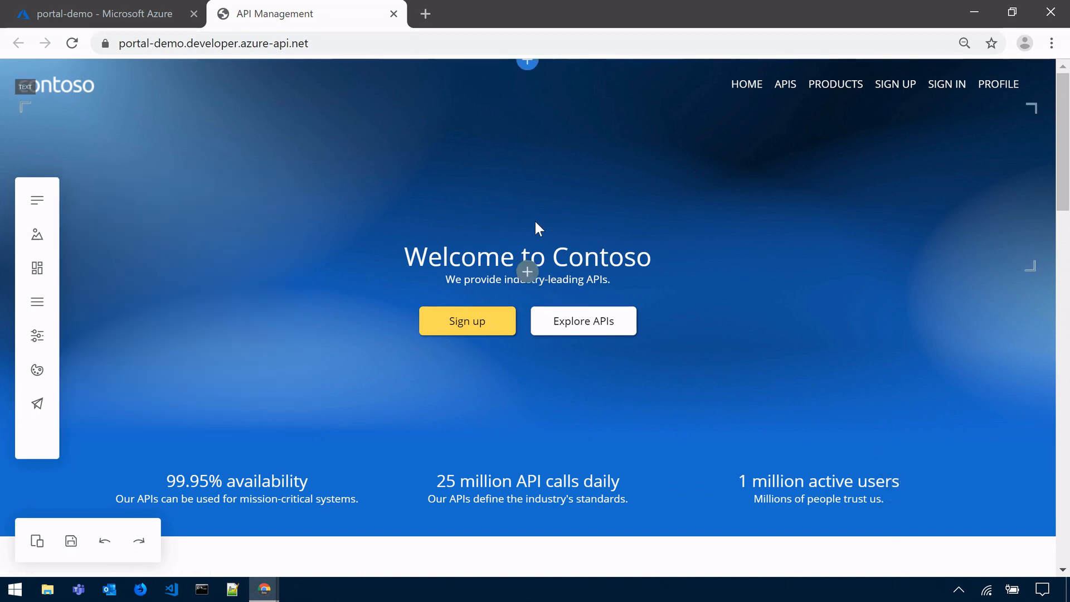
# - Reload the portal in the incognito window and look through the whole published home page
pyautogui.hotkey('alt', 'Tab')
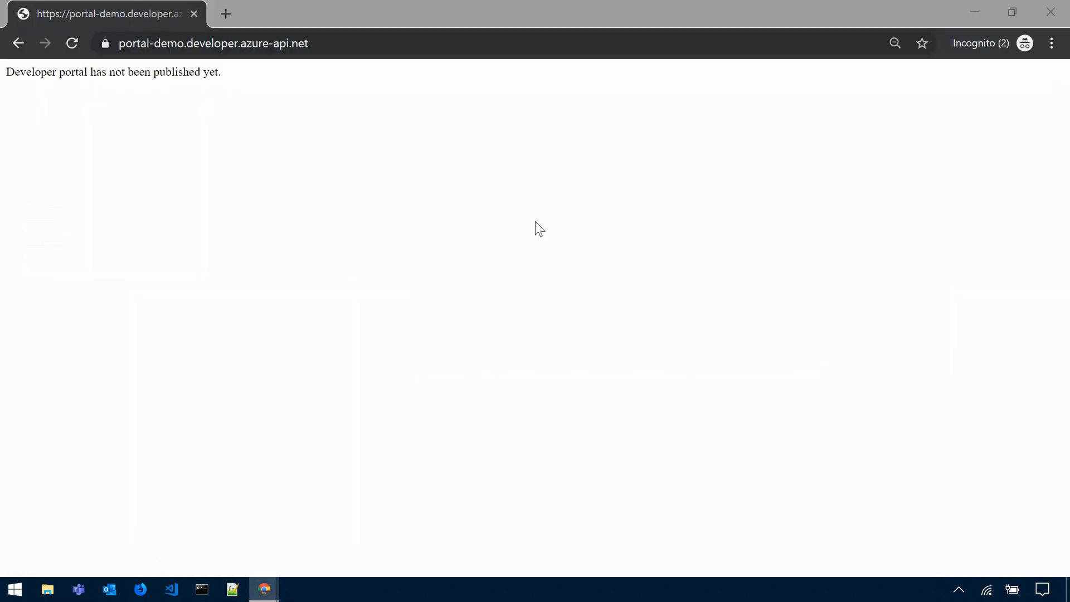
pyautogui.press('F5')
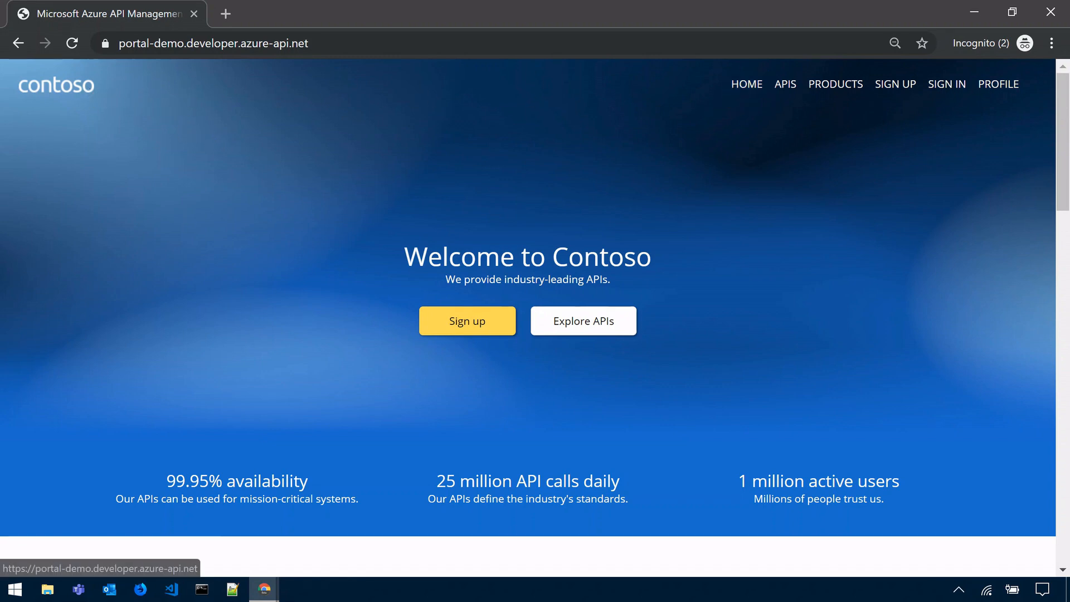
pyautogui.scroll(-2, 367, 272)
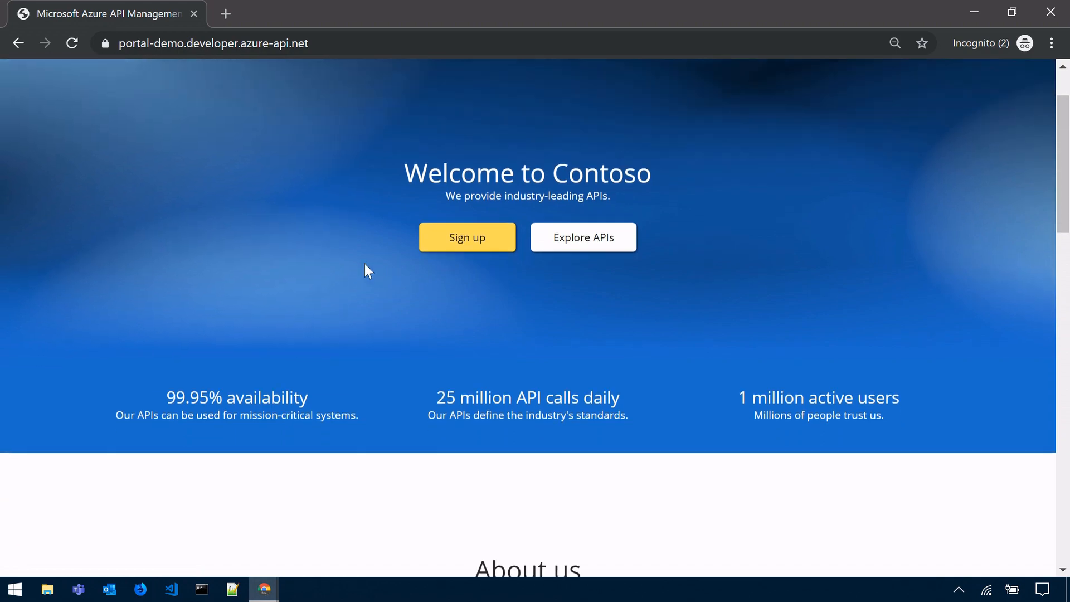
pyautogui.scroll(-3, 368, 272)
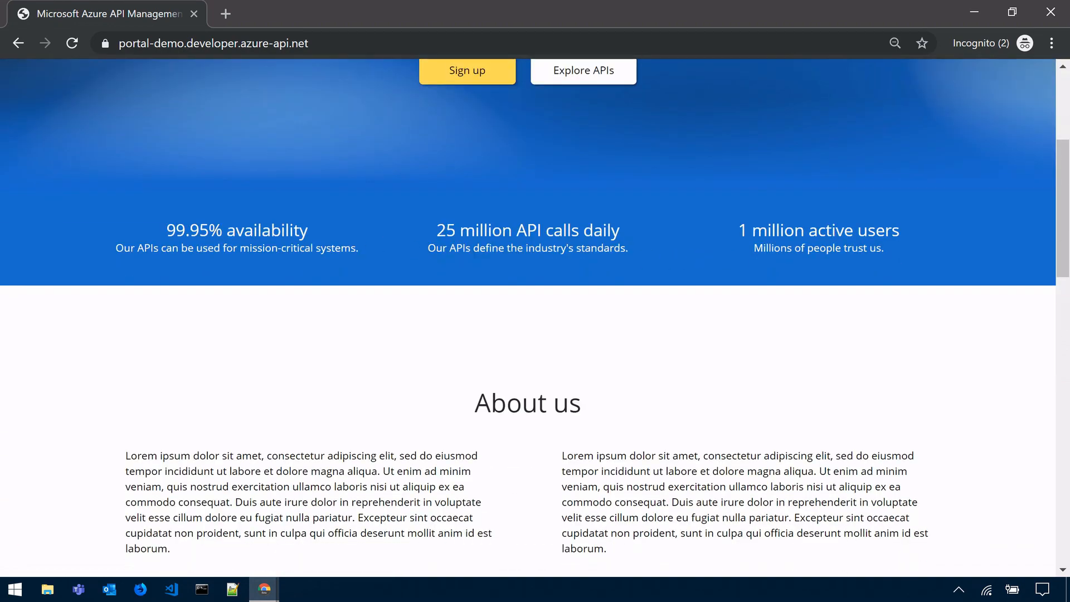
pyautogui.scroll(-6, 467, 242)
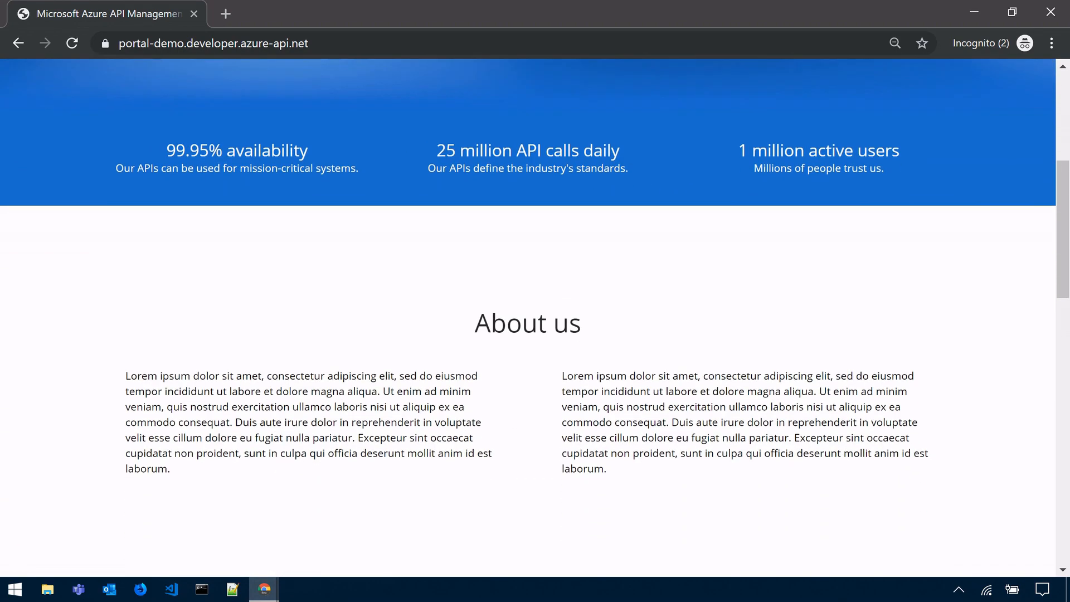
pyautogui.scroll(1, 477, 234)
pyautogui.scroll(-10, 479, 235)
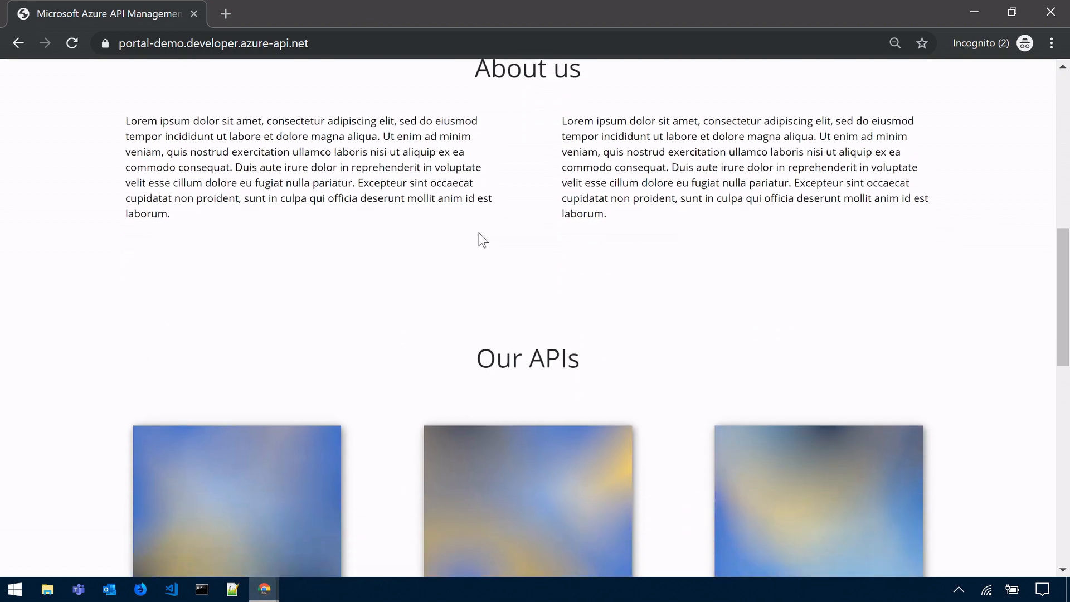
pyautogui.scroll(-4, 479, 235)
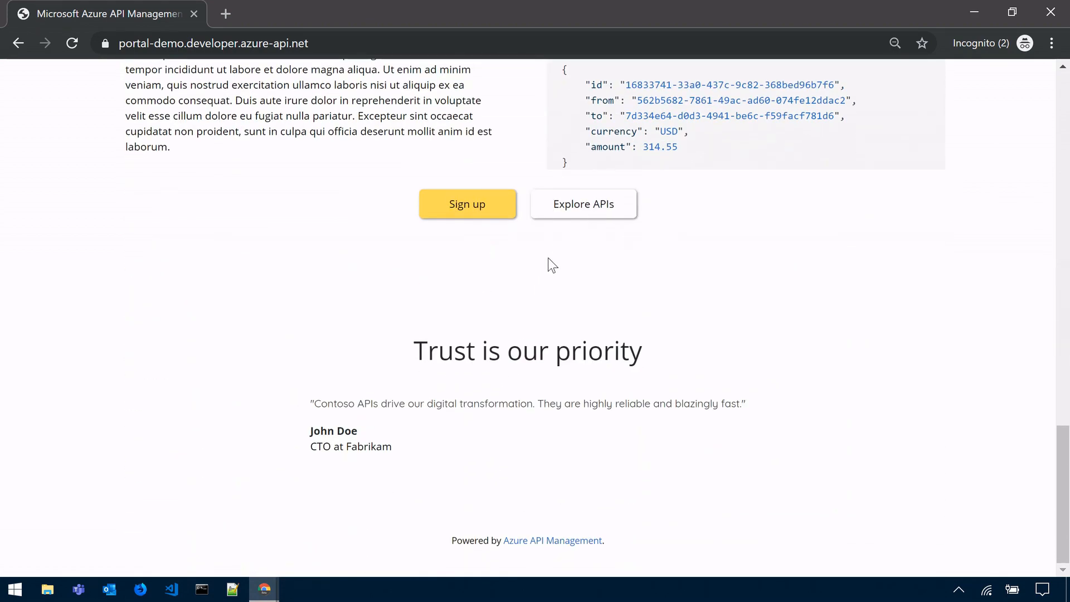
pyautogui.scroll(14, 563, 245)
pyautogui.scroll(9, 584, 223)
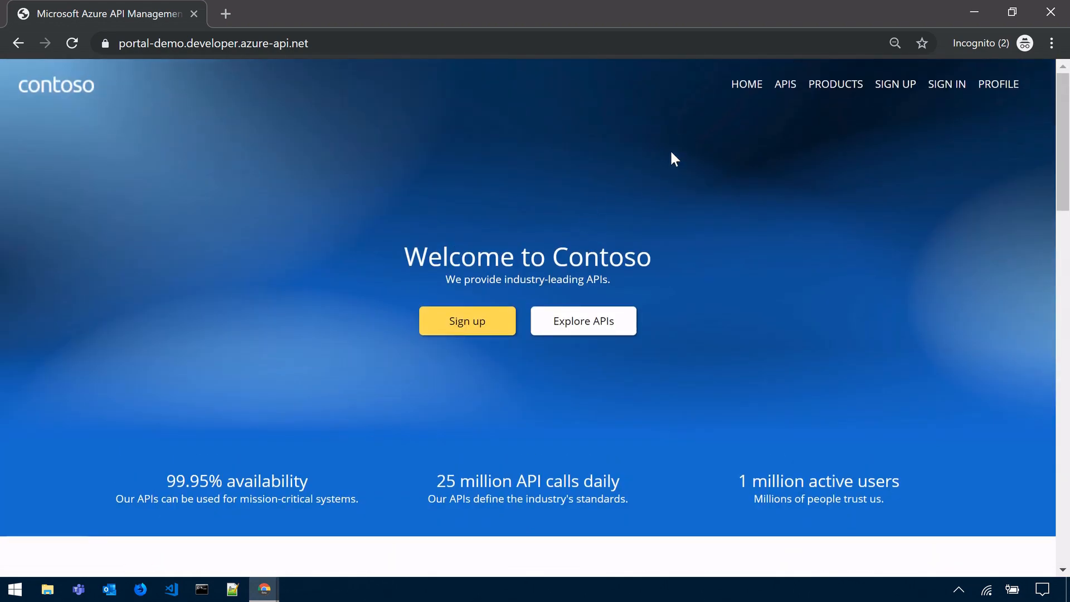
# - Examine the Demo Conference API's GetSpeakers operation and its test console on the published site, then go back to the home page
pyautogui.click(792, 93)
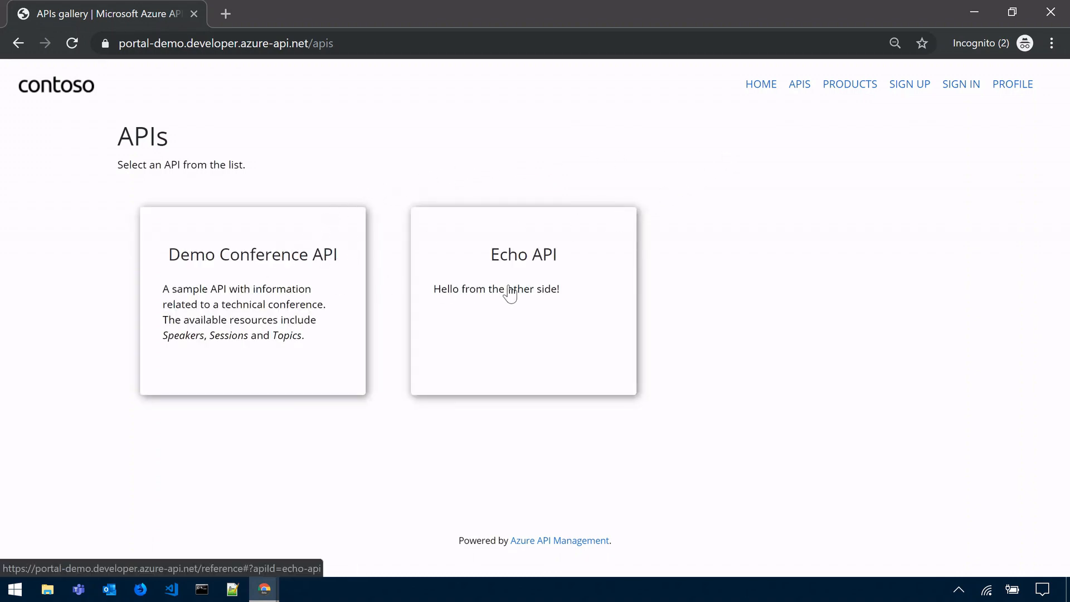
pyautogui.click(295, 263)
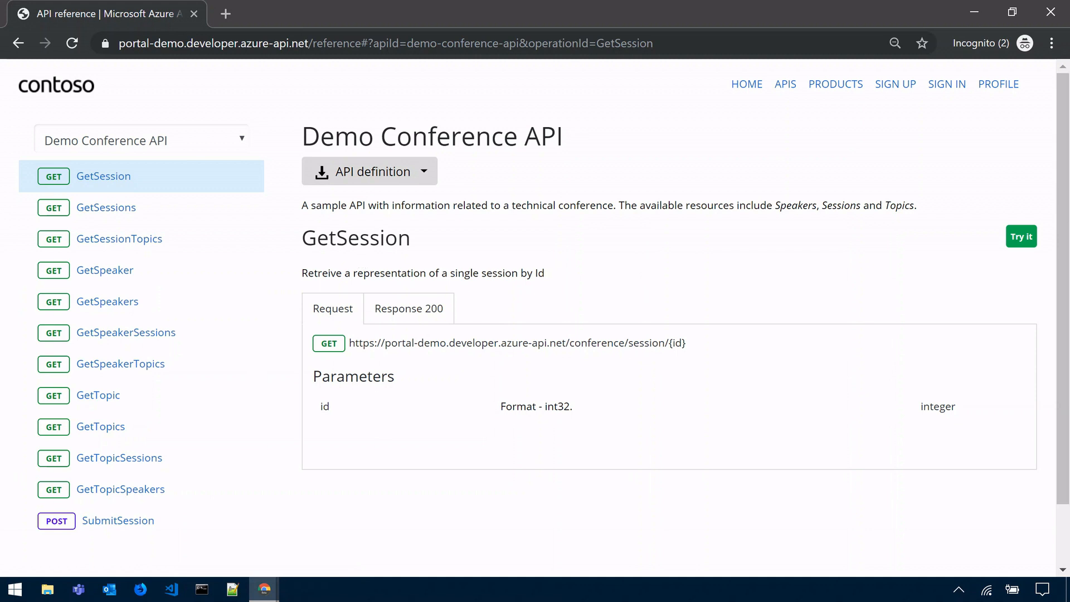
pyautogui.click(131, 304)
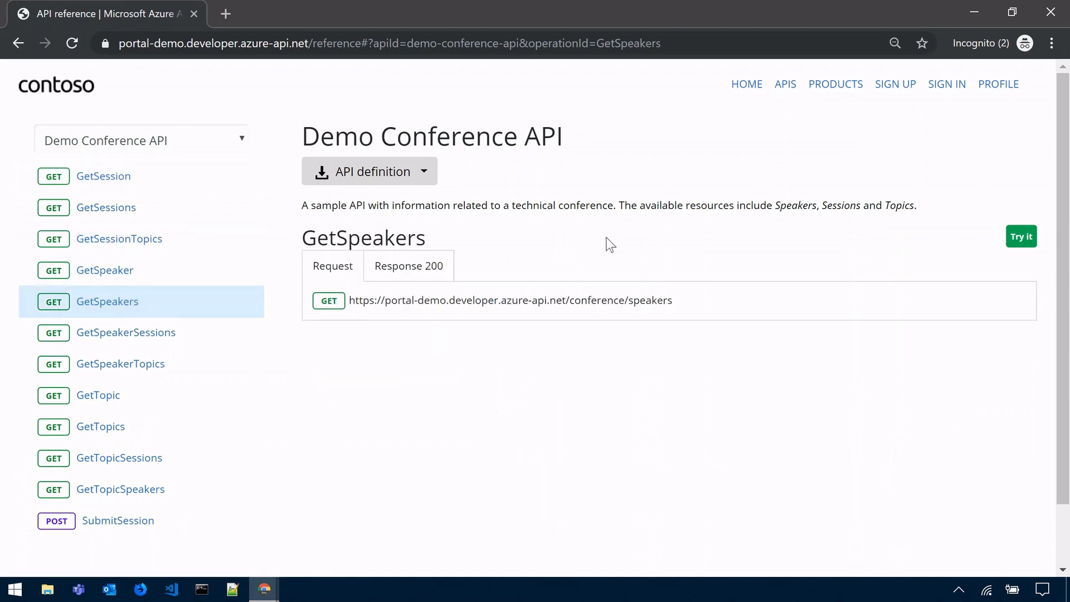
pyautogui.click(1028, 238)
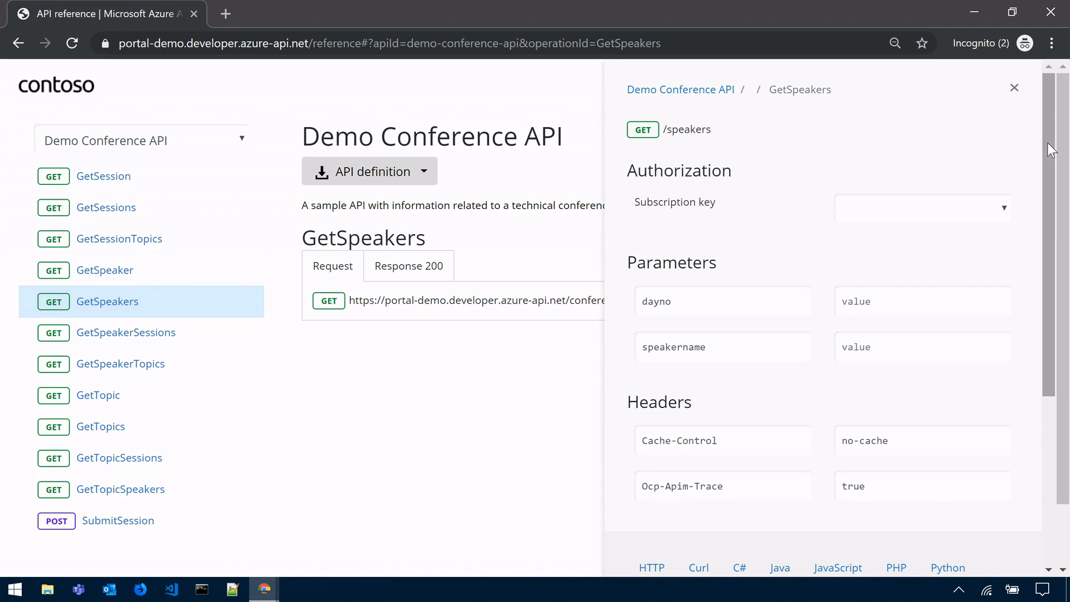
pyautogui.click(1014, 89)
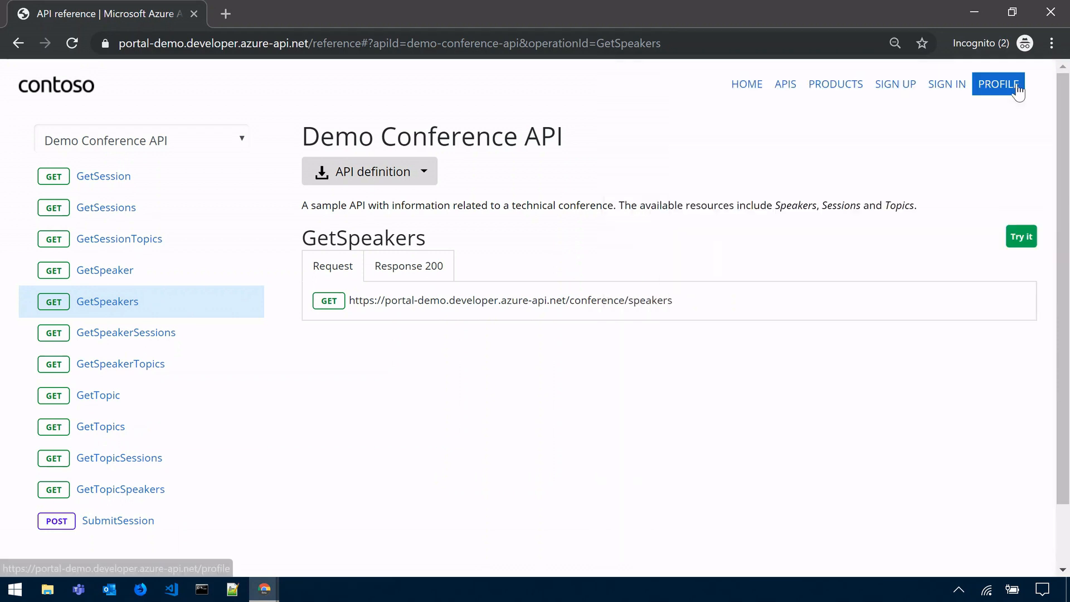
pyautogui.click(748, 93)
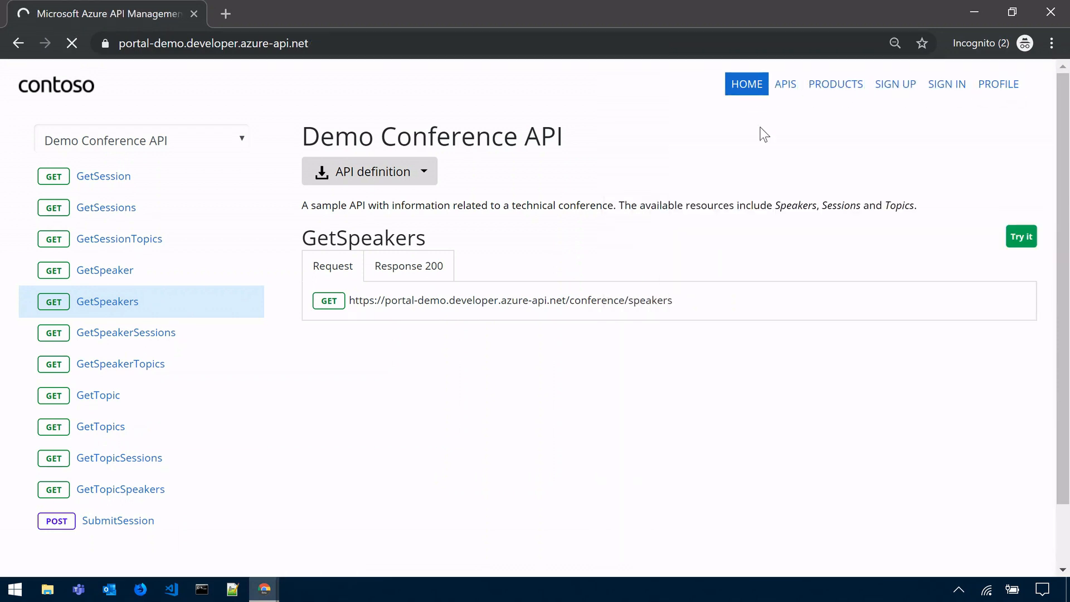
# - In the portal's editing window, upload all the hero, icon and logo images from the Portal resources folder to the media library
pyautogui.hotkey('alt', 'Tab')
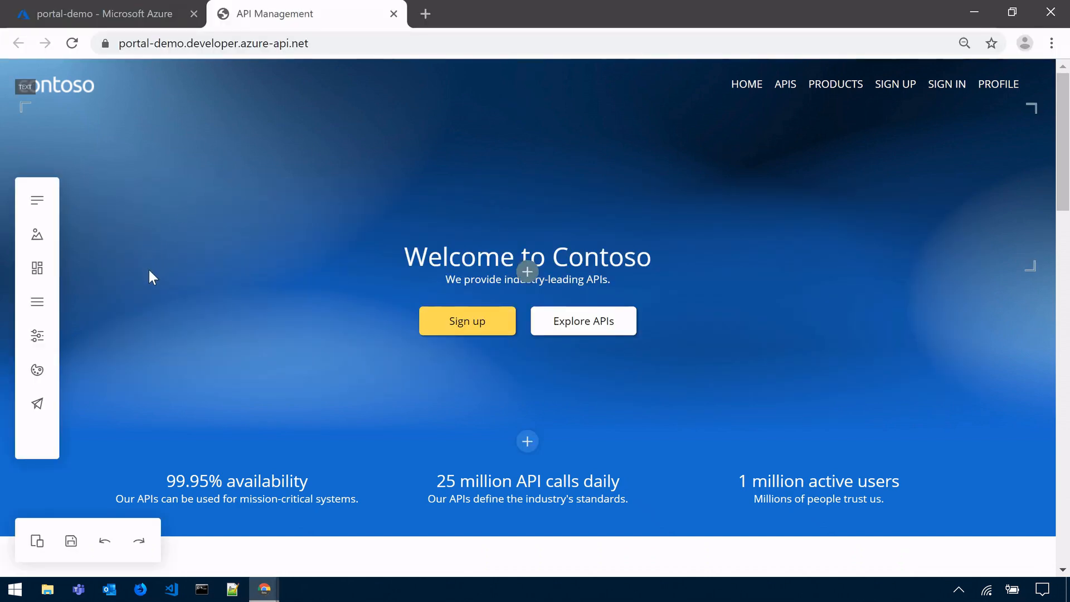
pyautogui.click(36, 241)
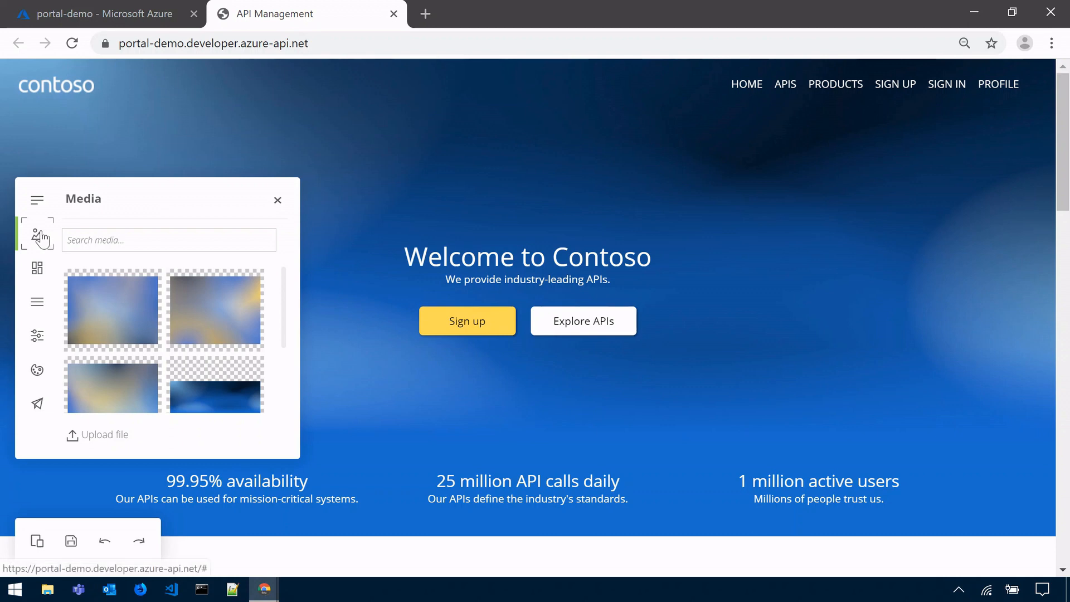
pyautogui.click(107, 446)
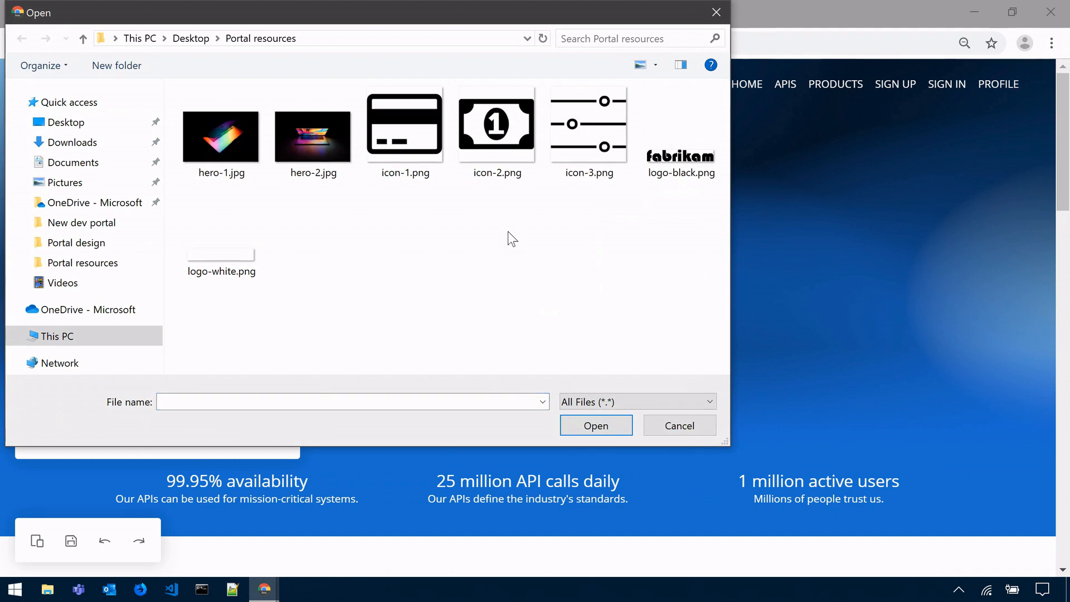
pyautogui.hotkey('ctrl', 'a')
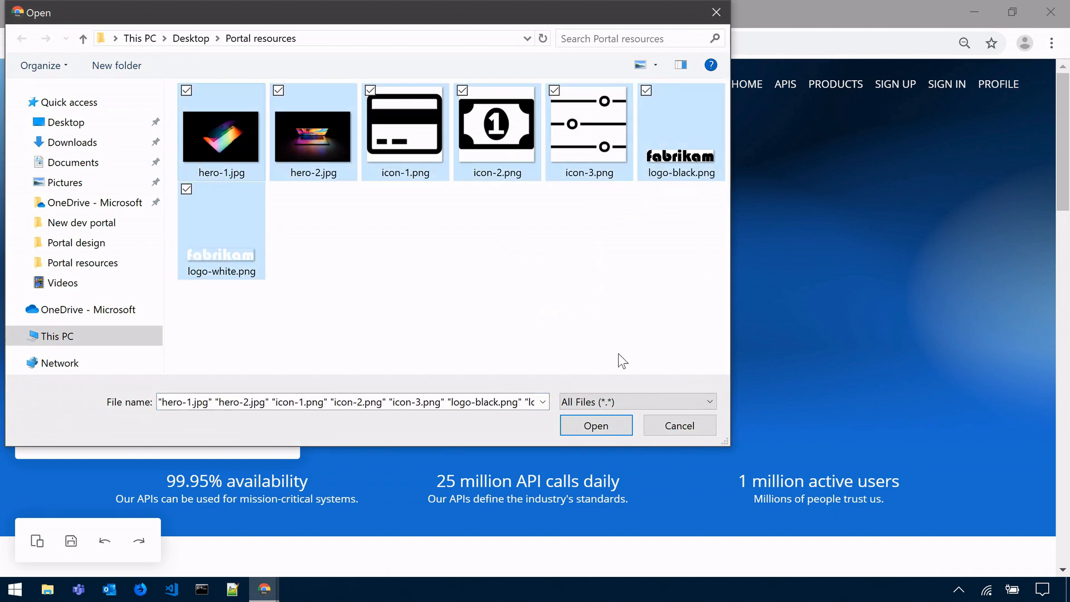
pyautogui.click(592, 427)
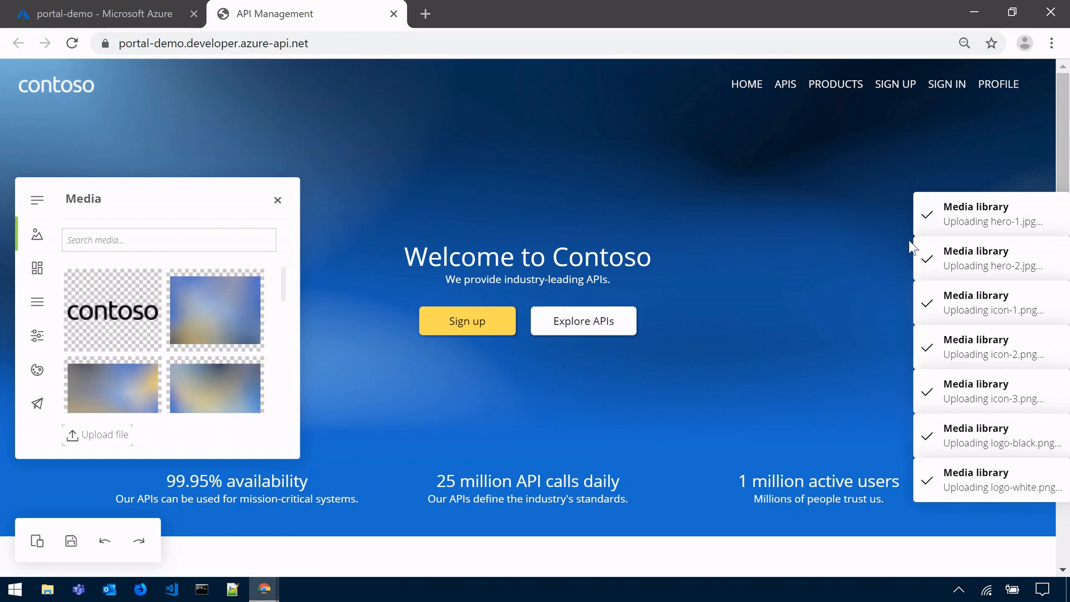
pyautogui.click(278, 200)
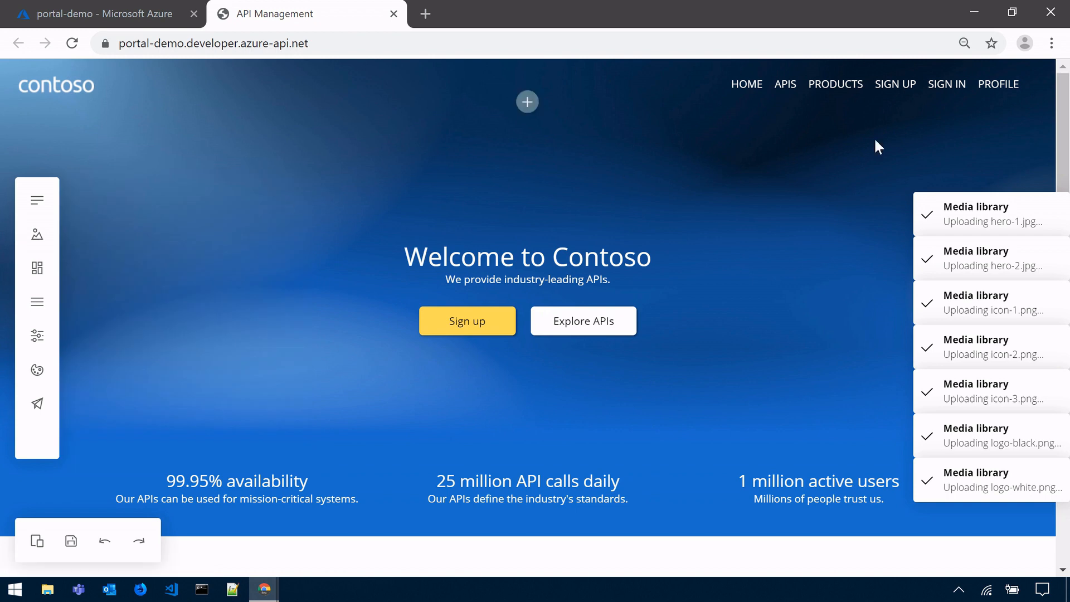
# - Set the background picture of the Welcome to Contoso section to hero-2.jpg
pyautogui.moveTo(1038, 71)
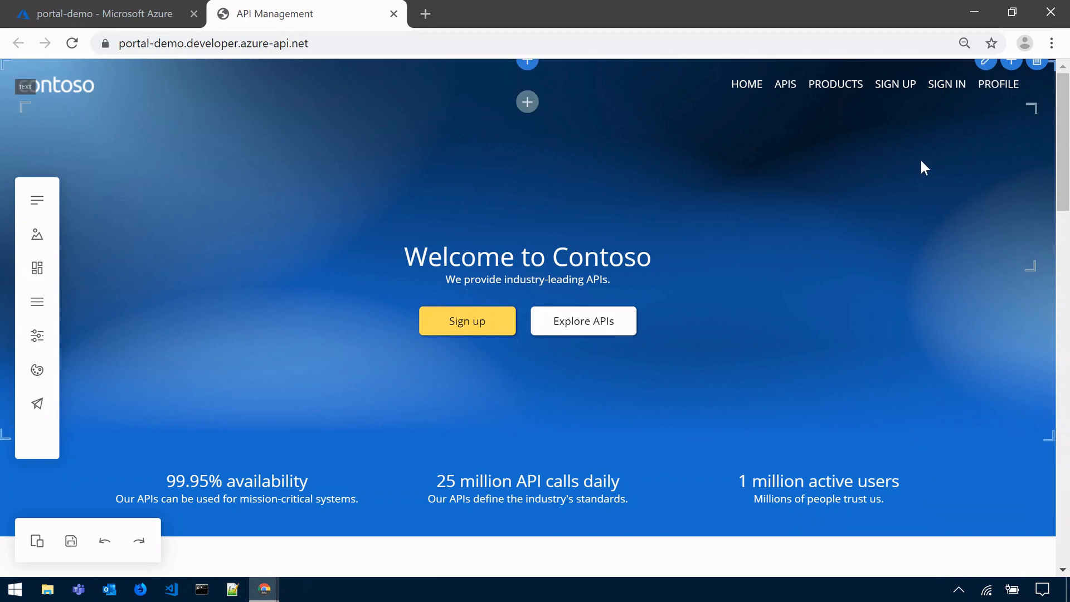
pyautogui.click(989, 63)
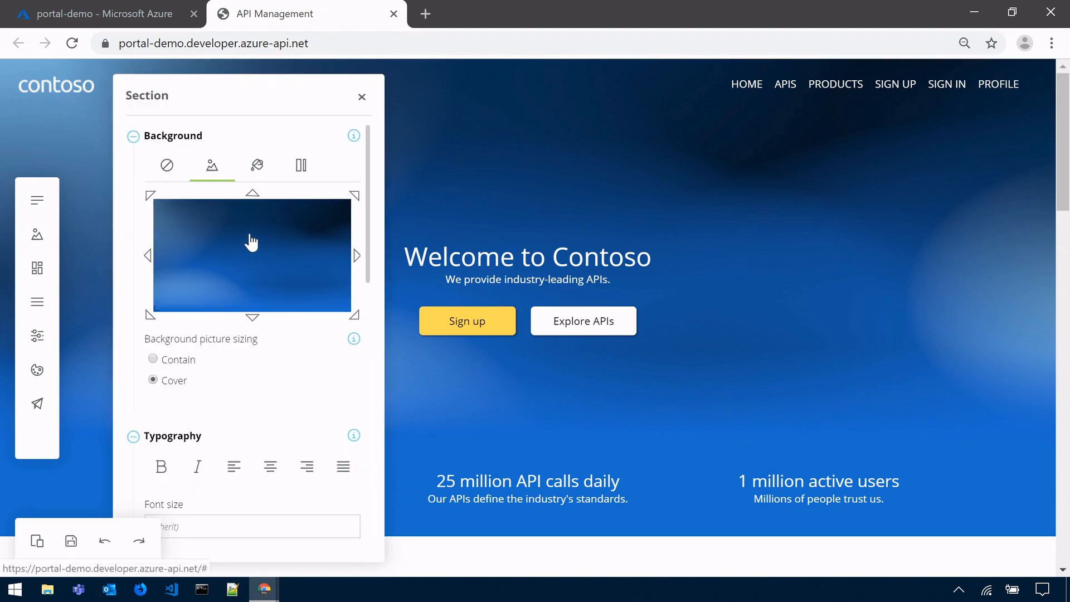
pyautogui.click(216, 176)
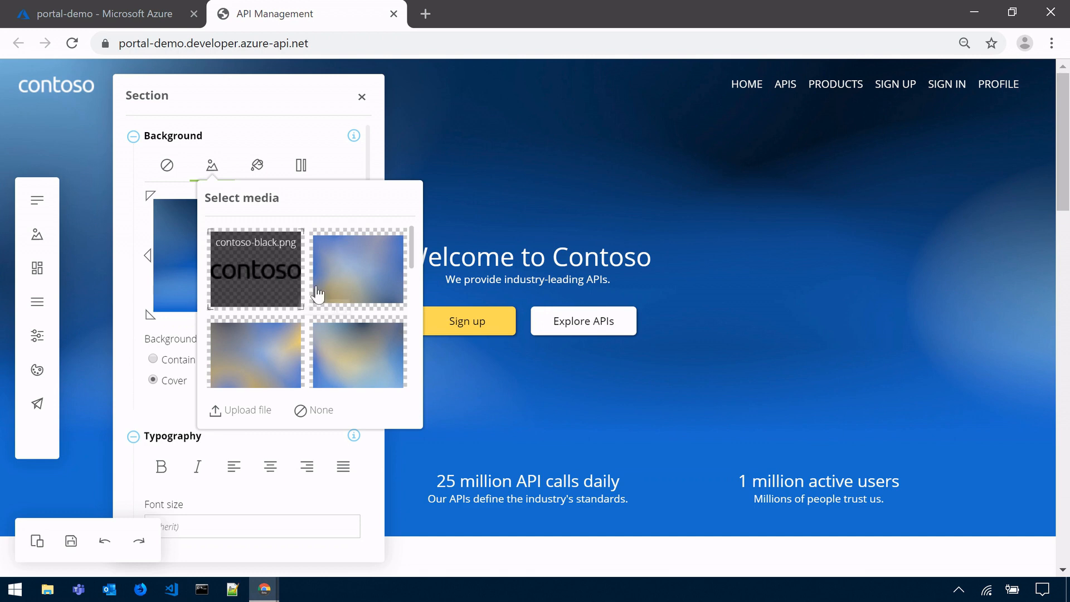
pyautogui.scroll(-10, 317, 293)
pyautogui.scroll(5, 382, 299)
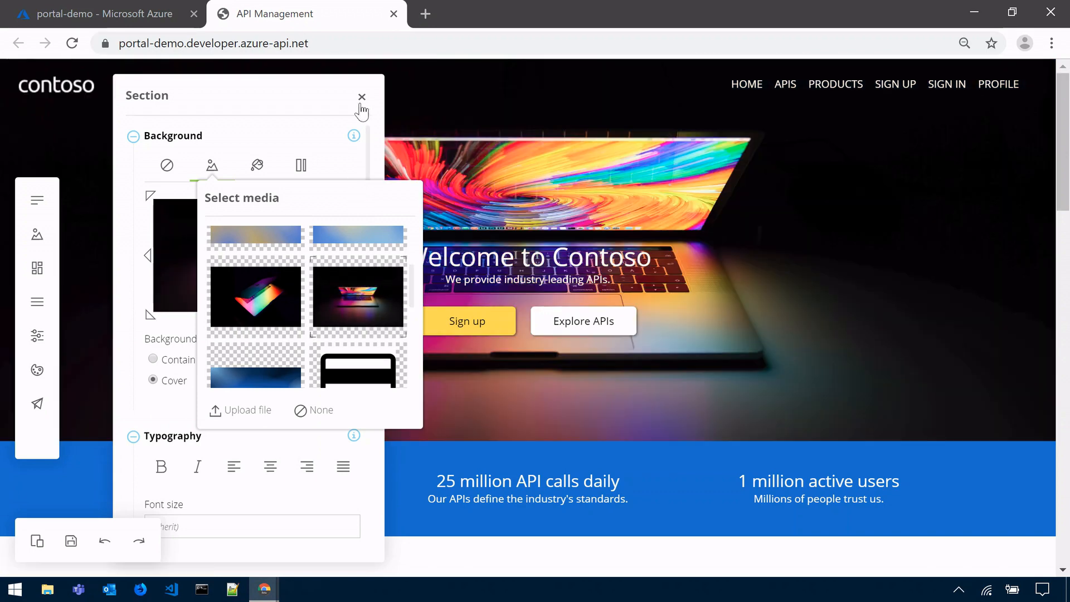
# - Replace the Contoso logo in the page header with the white Fabrikam logo, logo-white.png
pyautogui.click(362, 98)
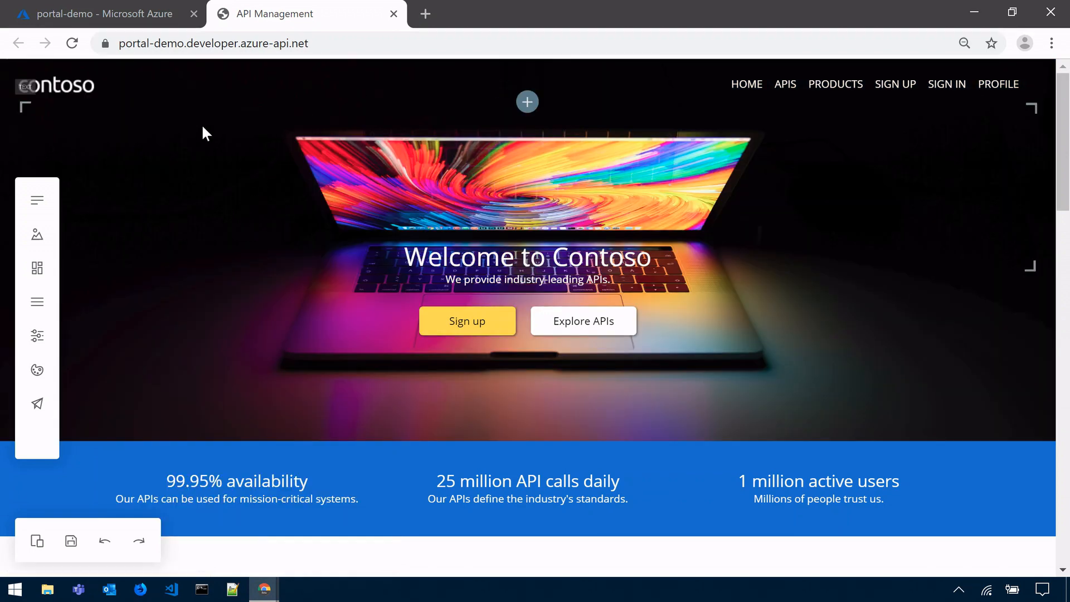
pyautogui.click(91, 95)
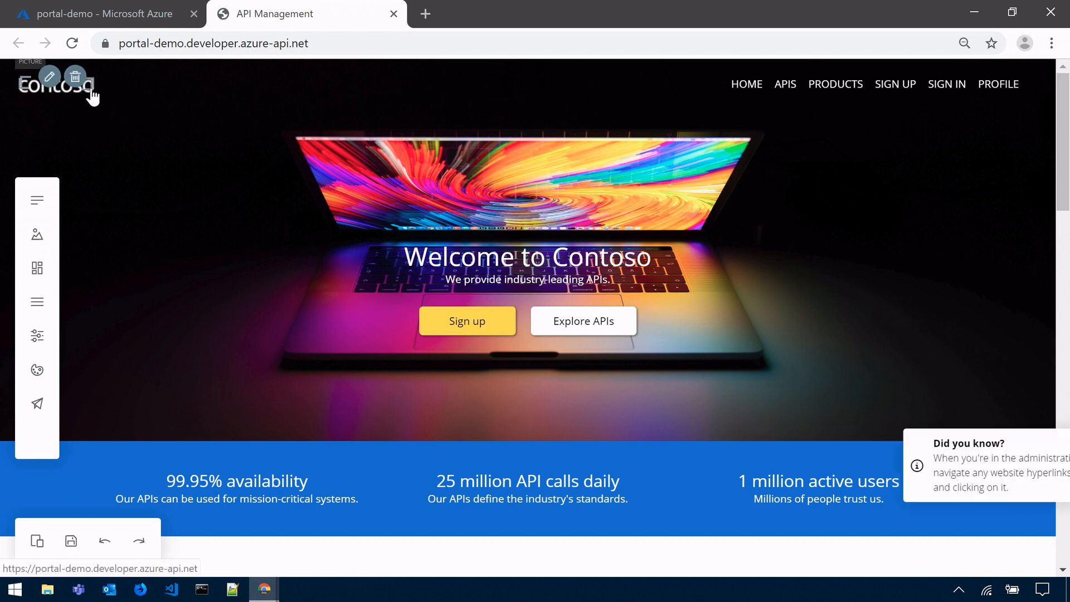
pyautogui.click(50, 77)
pyautogui.click(208, 207)
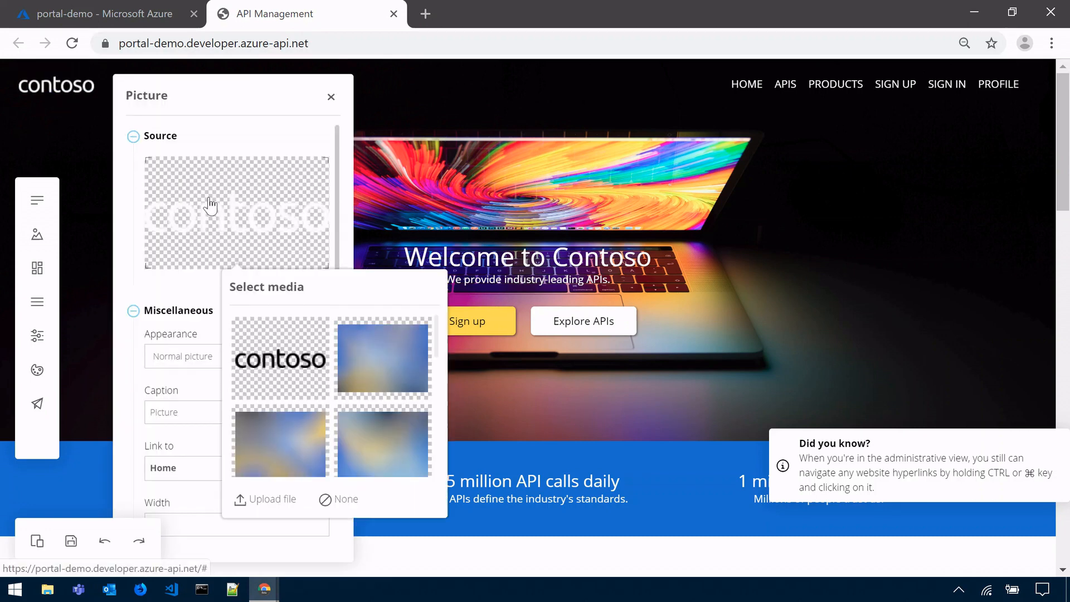
pyautogui.scroll(-10, 301, 374)
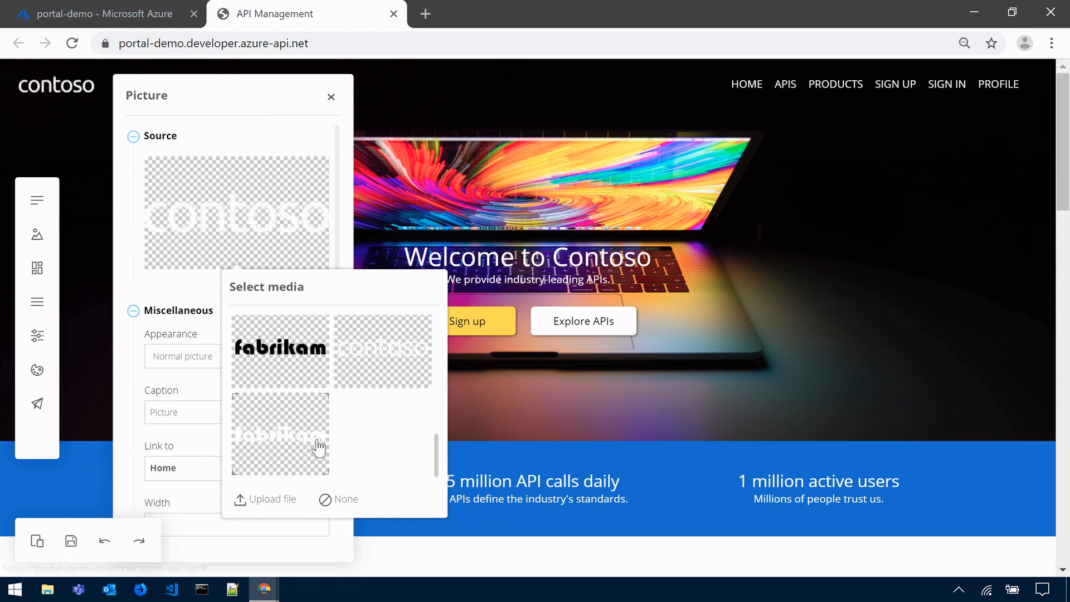
pyautogui.click(297, 451)
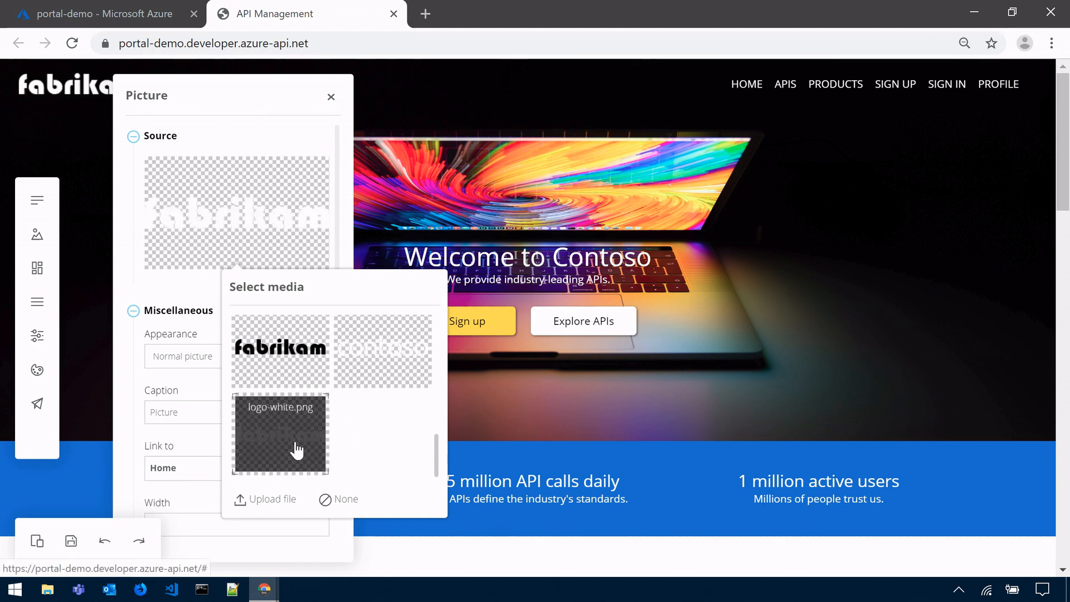
pyautogui.click(331, 99)
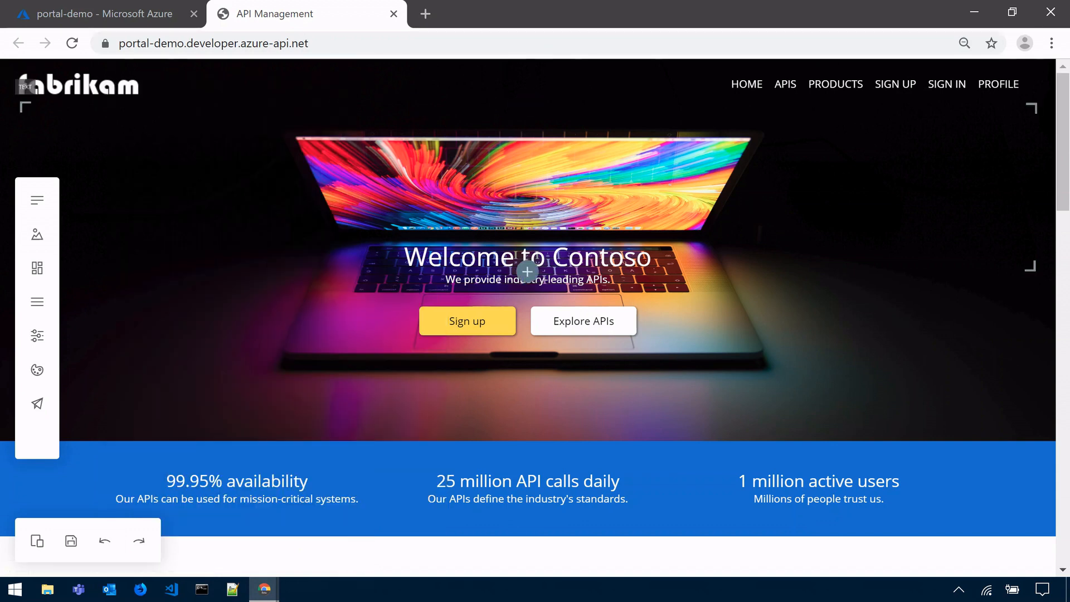
# - Change the hero section's heading to "Welcome to Fabrikam"
pyautogui.click(580, 264)
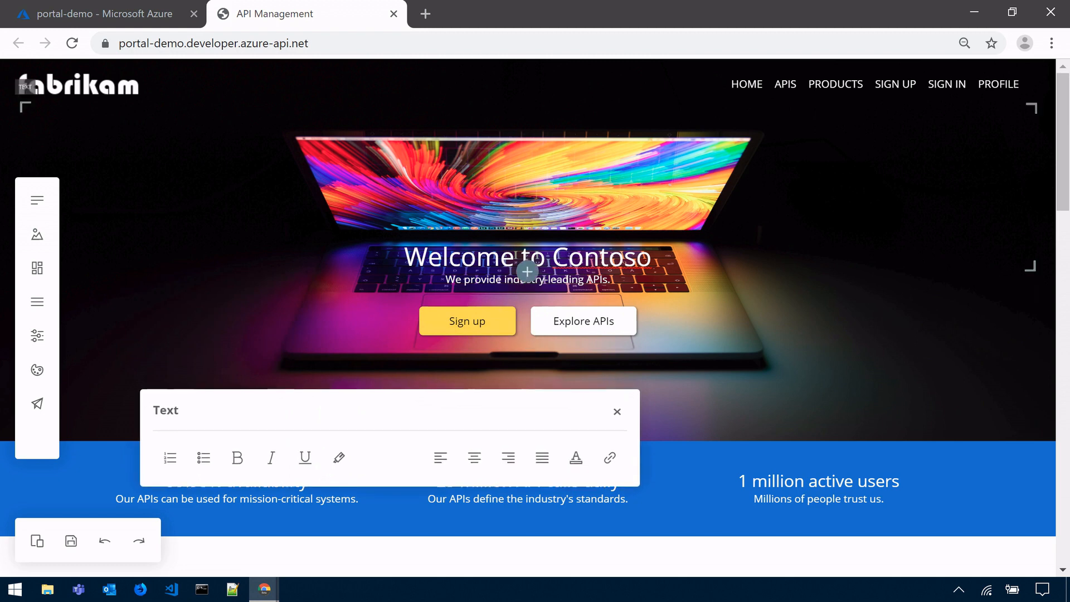
pyautogui.doubleClick(602, 258)
pyautogui.write('F')
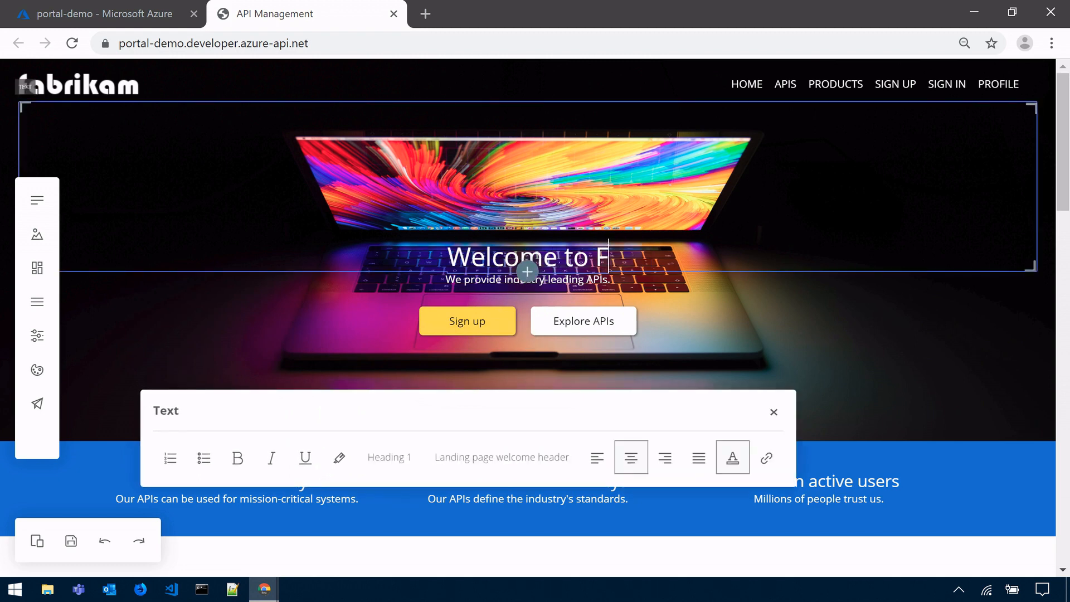
pyautogui.write('abrikam')
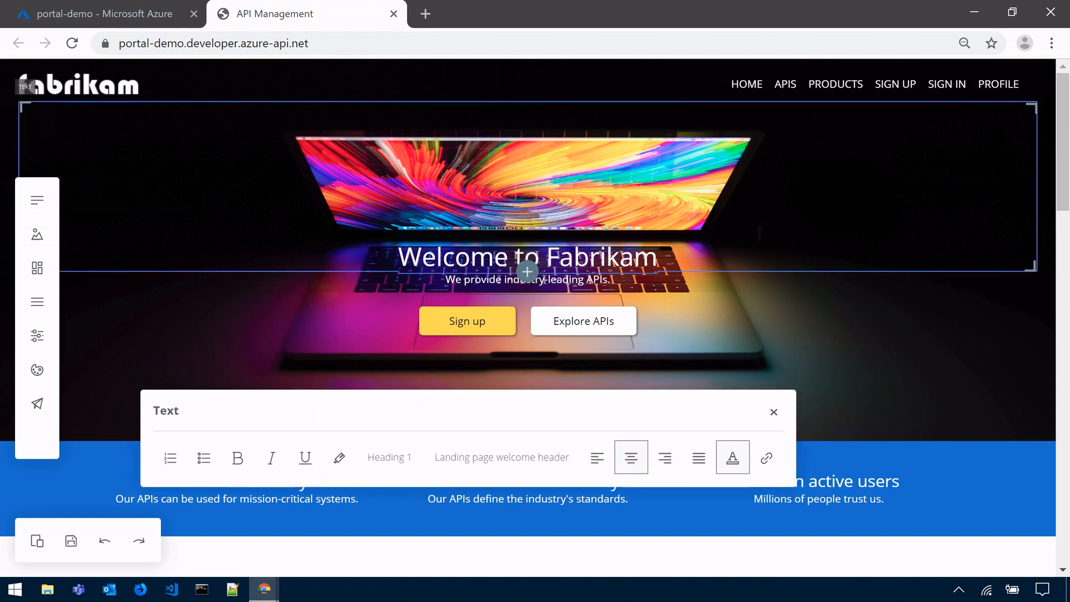
pyautogui.click(779, 417)
# - Set the background colour of the blue statistics section below the hero to black
pyautogui.scroll(-1, 778, 392)
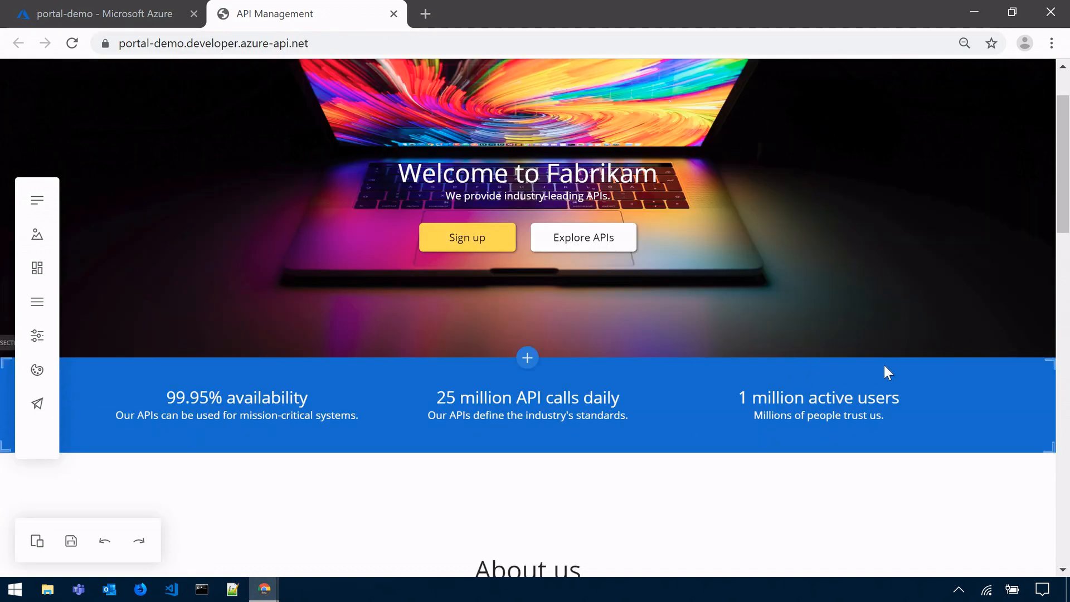
pyautogui.click(976, 363)
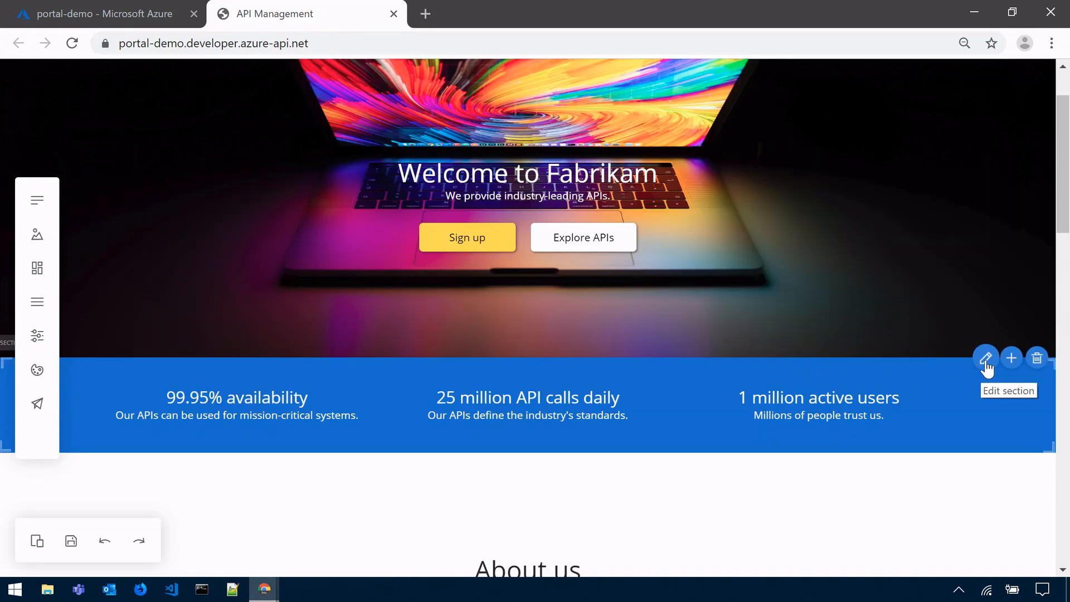
pyautogui.click(986, 359)
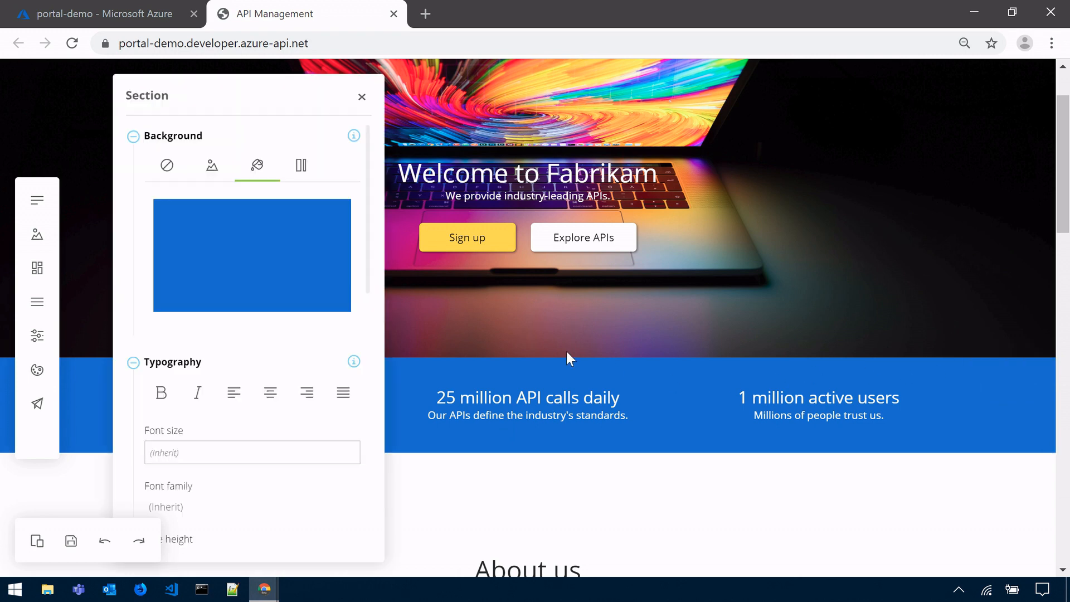
pyautogui.click(257, 165)
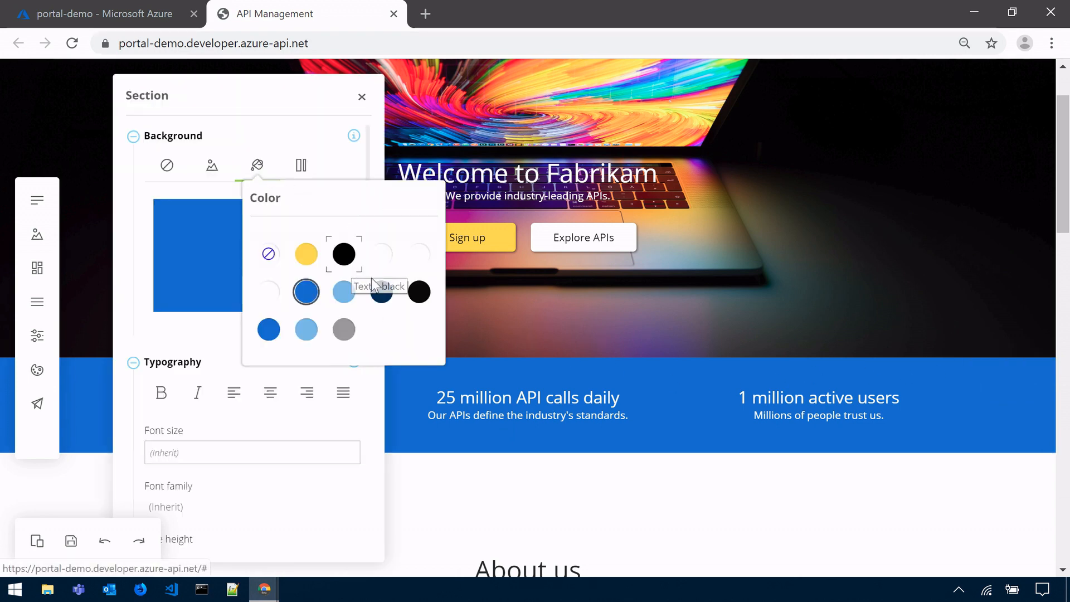
pyautogui.click(425, 302)
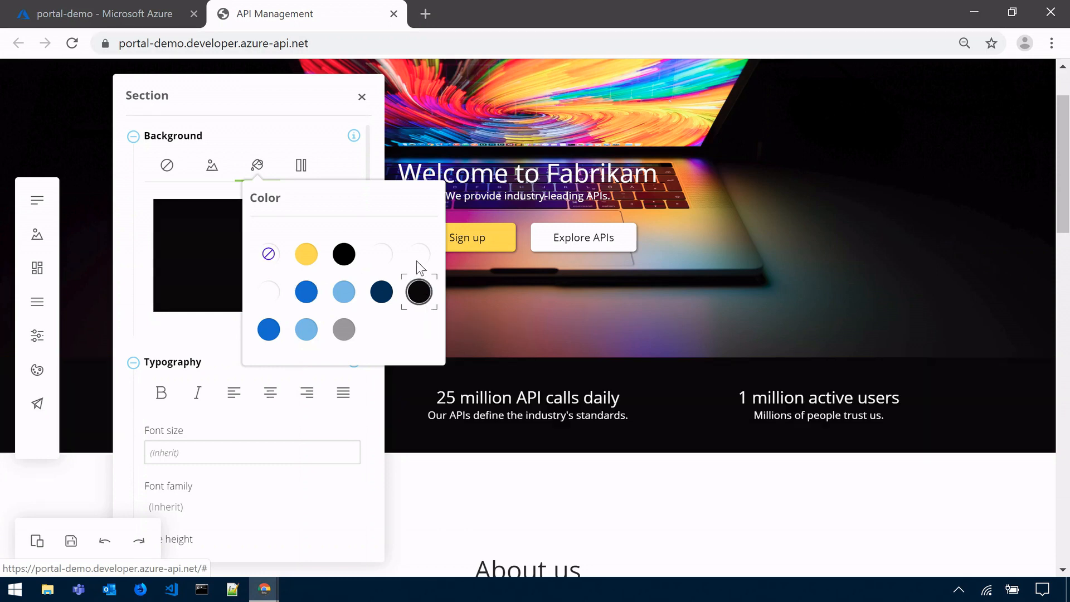
pyautogui.click(362, 99)
pyautogui.click(362, 99)
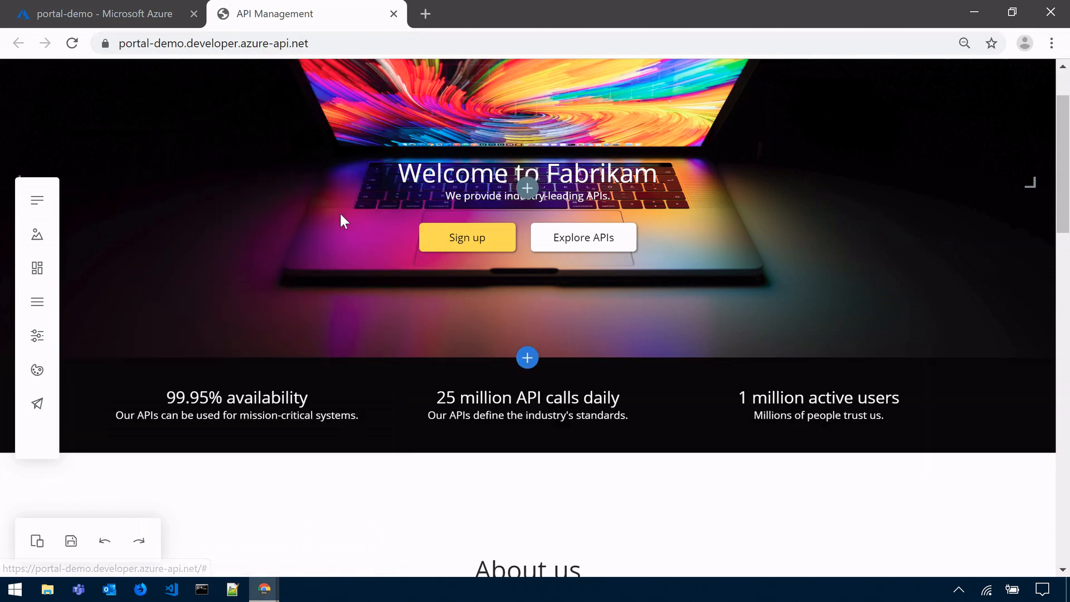
# - Replace the Contoso API 1 card's picture in the Our APIs section with the credit card icon
pyautogui.scroll(-1, 345, 285)
pyautogui.scroll(-7, 346, 284)
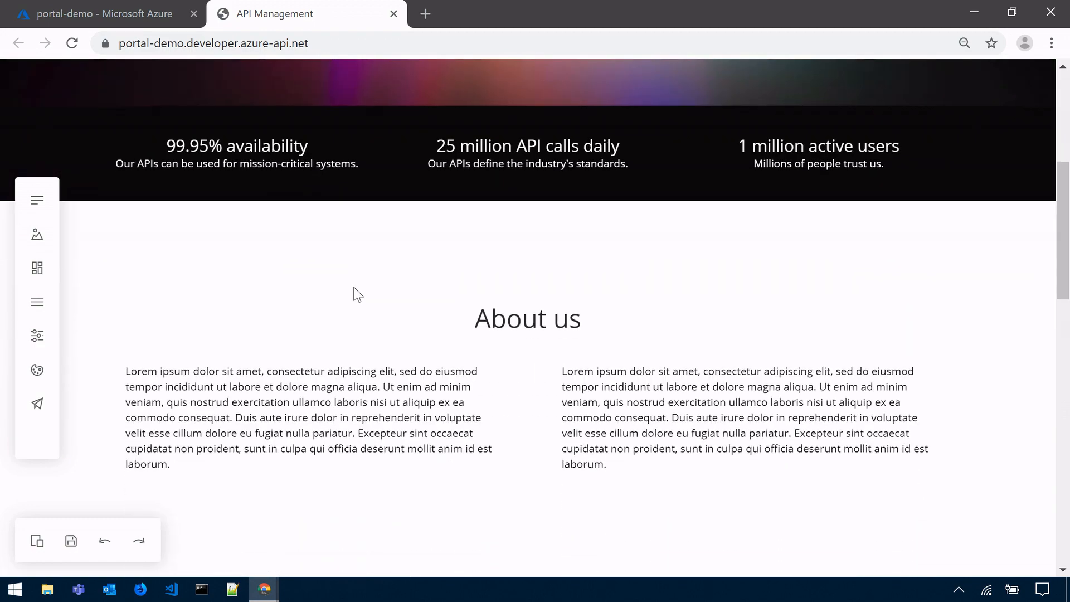
pyautogui.scroll(-7, 359, 287)
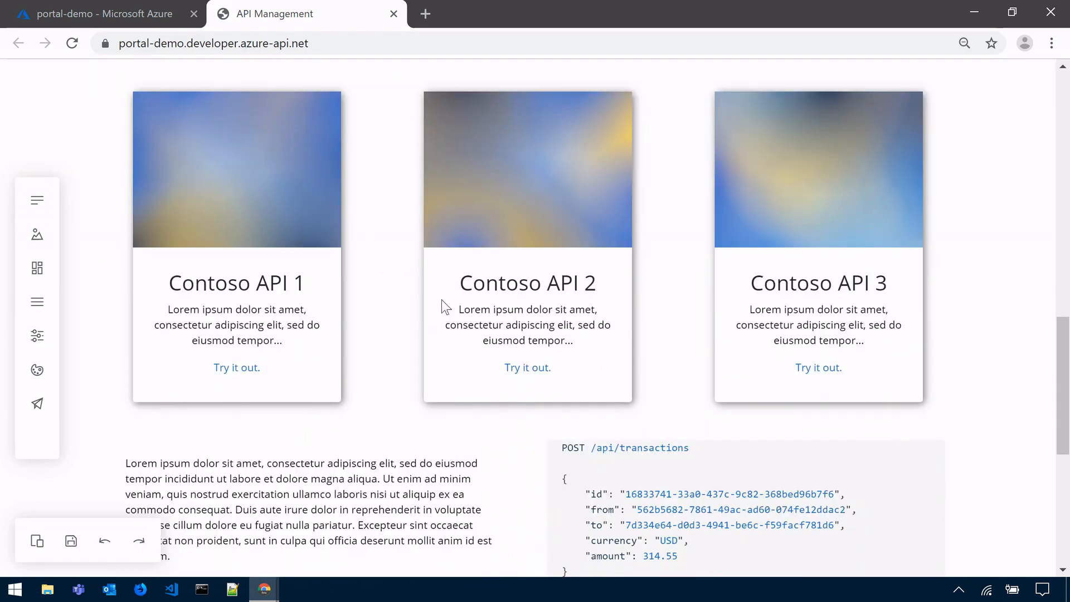
pyautogui.scroll(2, 391, 298)
pyautogui.click(312, 283)
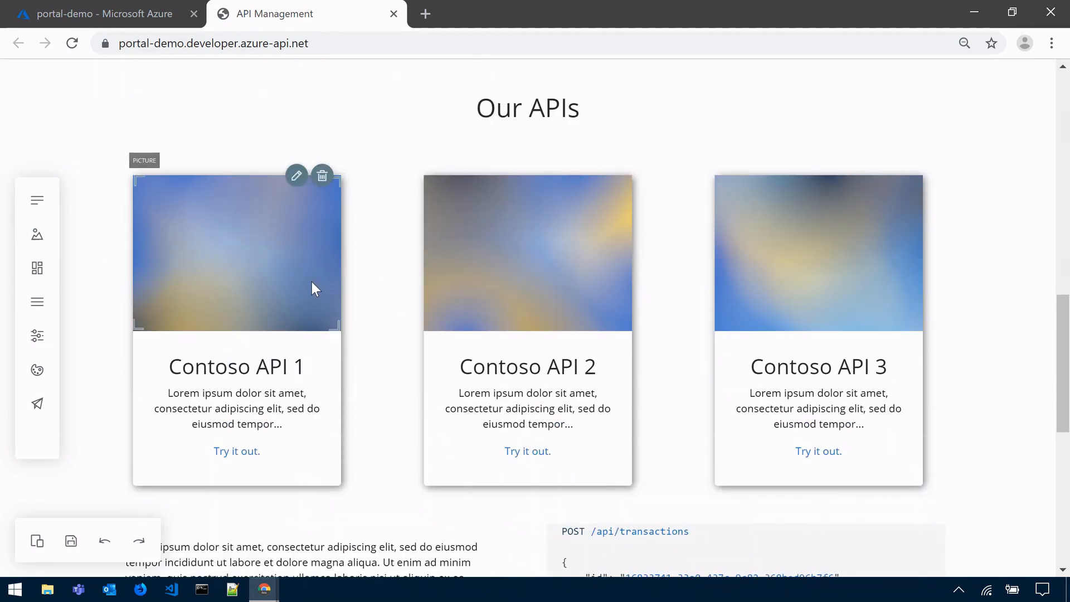
pyautogui.click(297, 176)
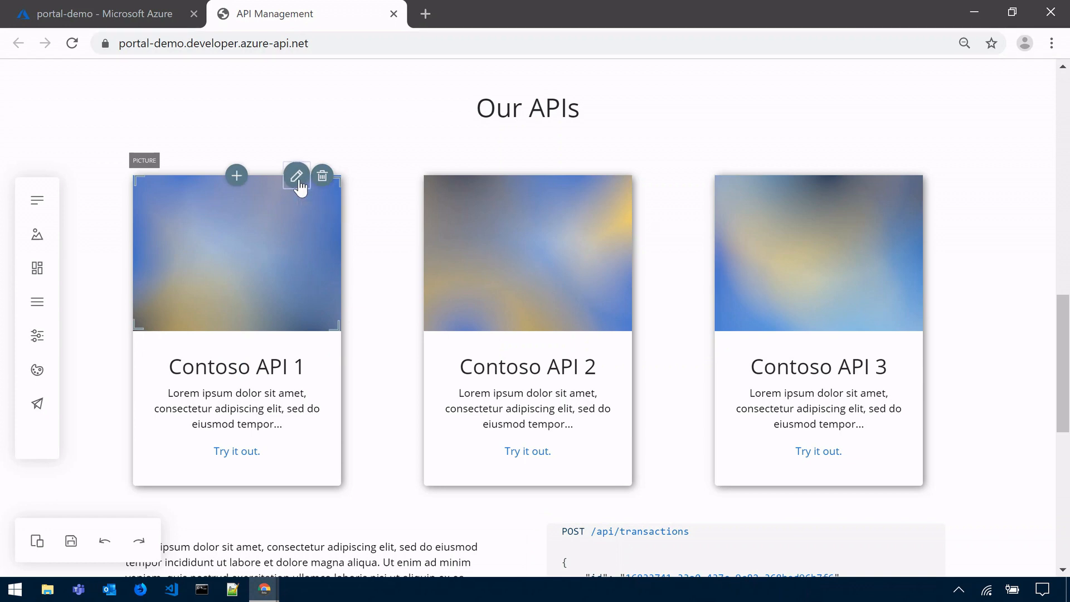
pyautogui.click(265, 205)
pyautogui.scroll(-4, 313, 375)
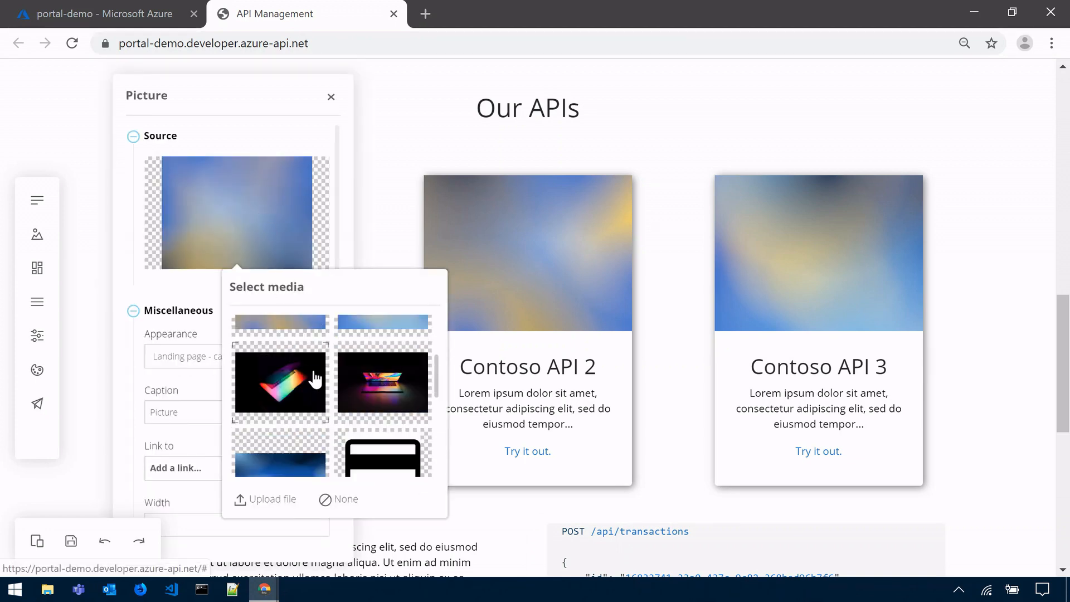
pyautogui.scroll(2, 365, 390)
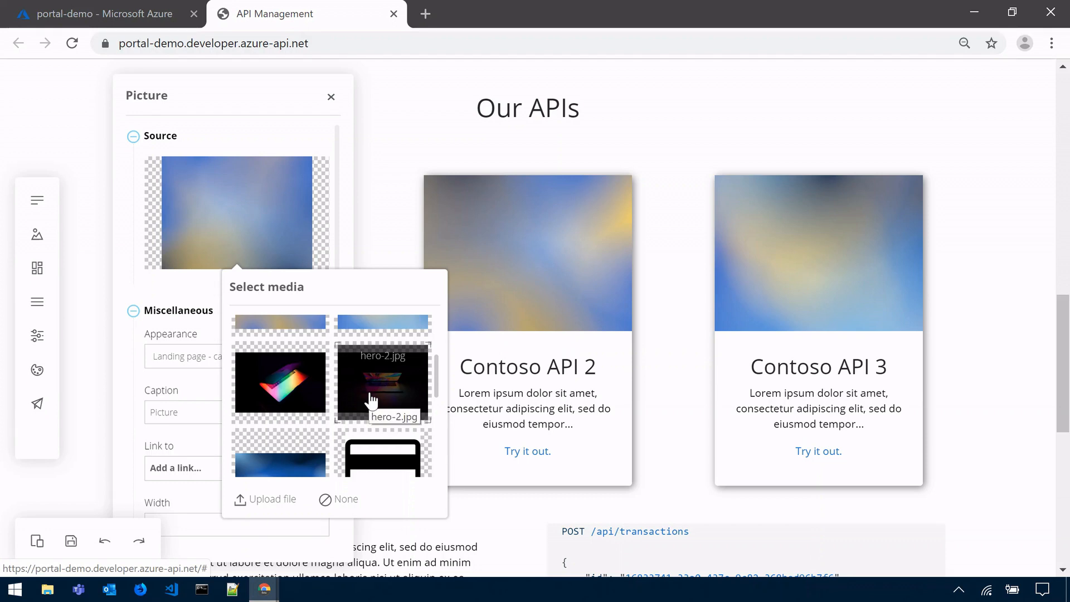
pyautogui.scroll(-2, 368, 384)
pyautogui.click(375, 352)
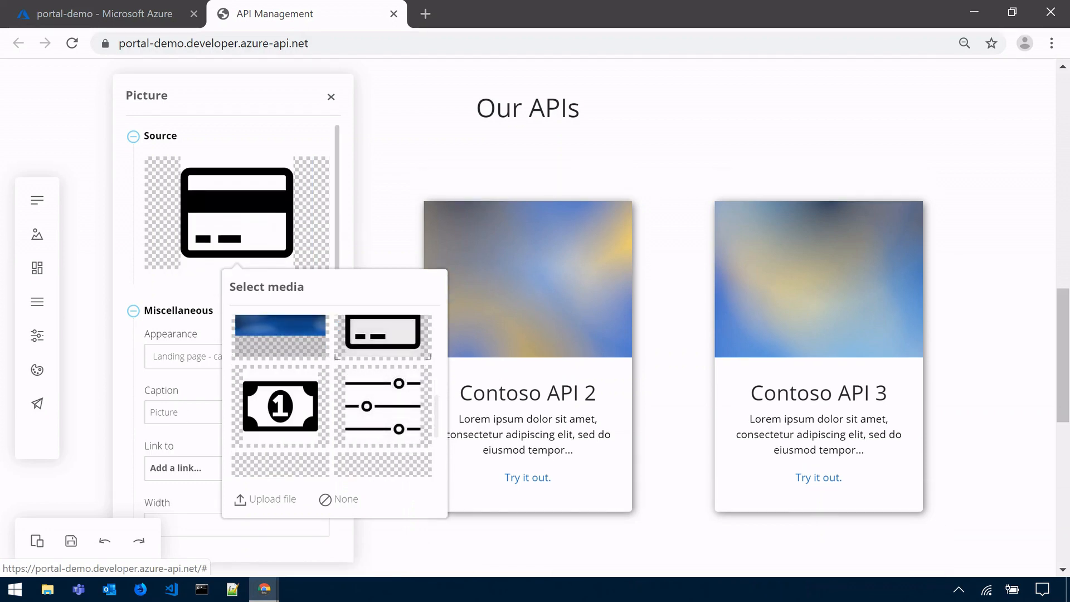
# - Set the width of the Contoso API 1 card's picture to 240 and close its settings
pyautogui.click(132, 457)
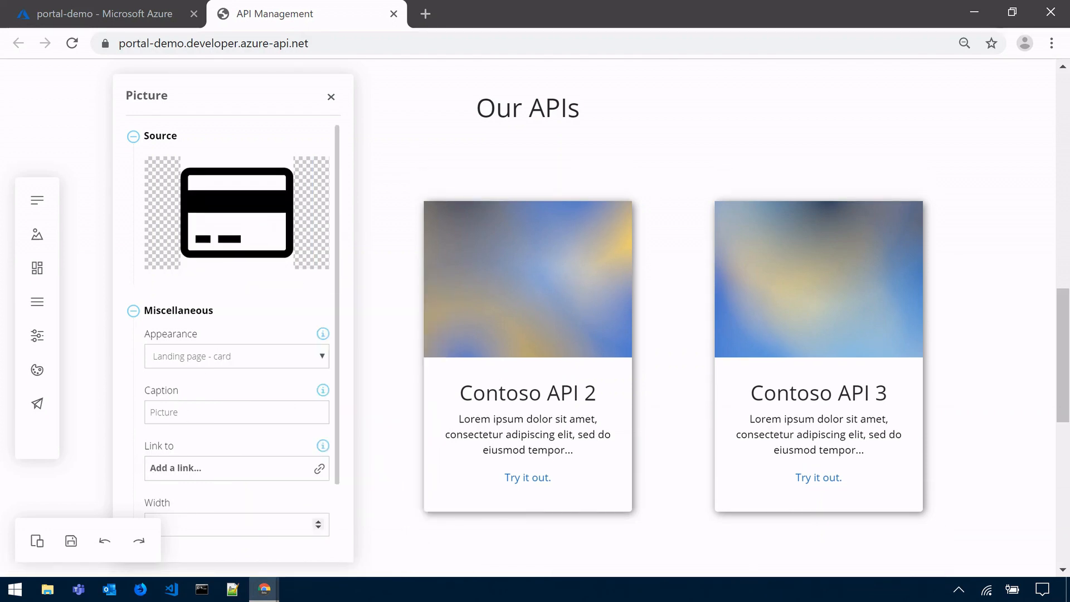
pyautogui.write('100')
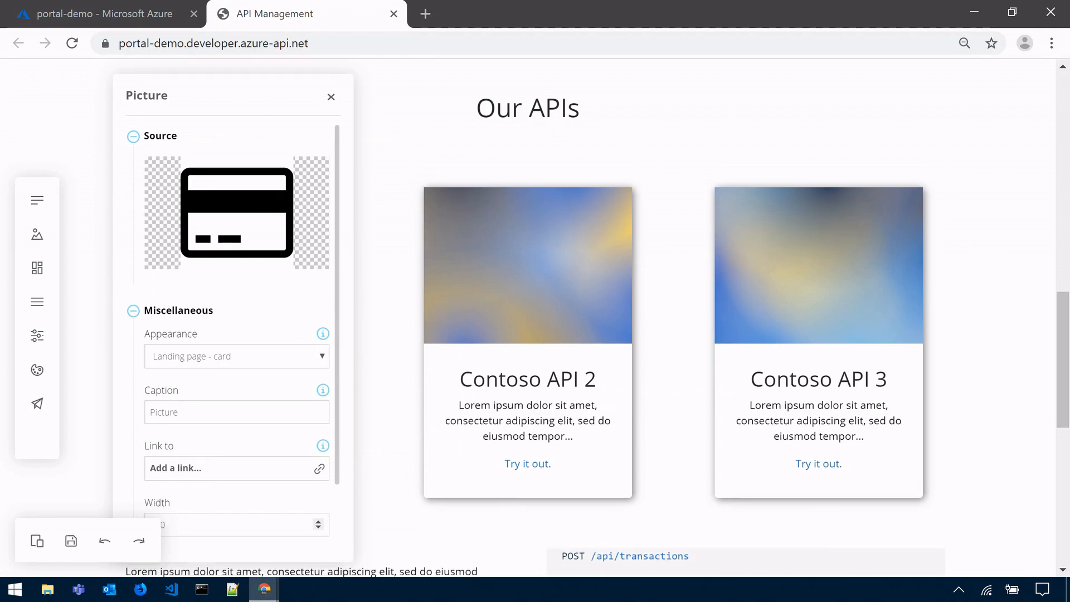
pyautogui.moveTo(270, 103); pyautogui.dragTo(327, 103)
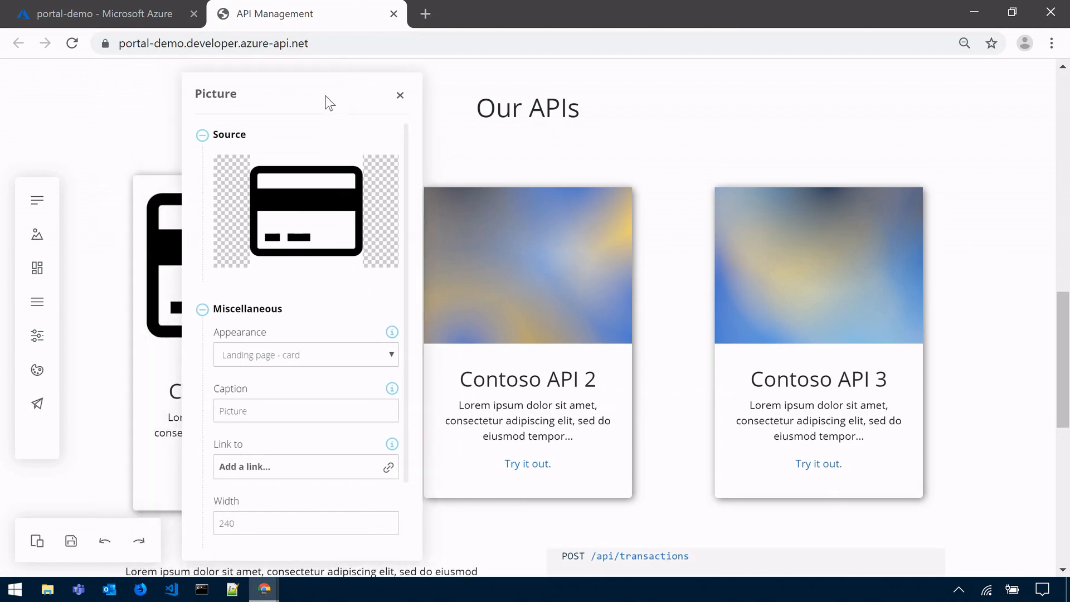
pyautogui.click(408, 96)
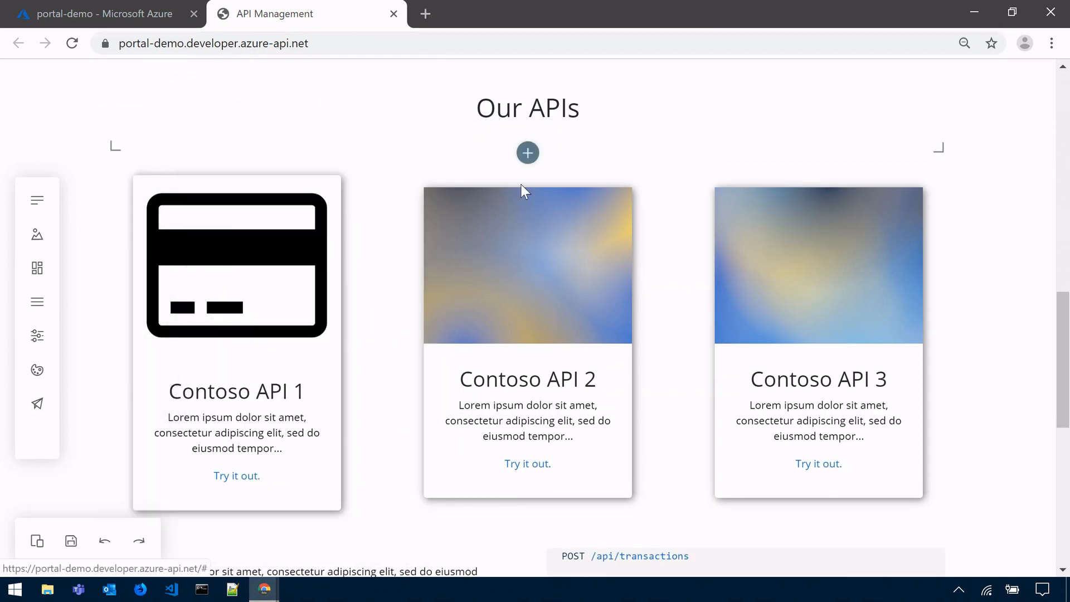
# - Replace the Contoso API 2 card's picture with the banknote icon, icon-2.png, and set its width to 240
pyautogui.click(585, 189)
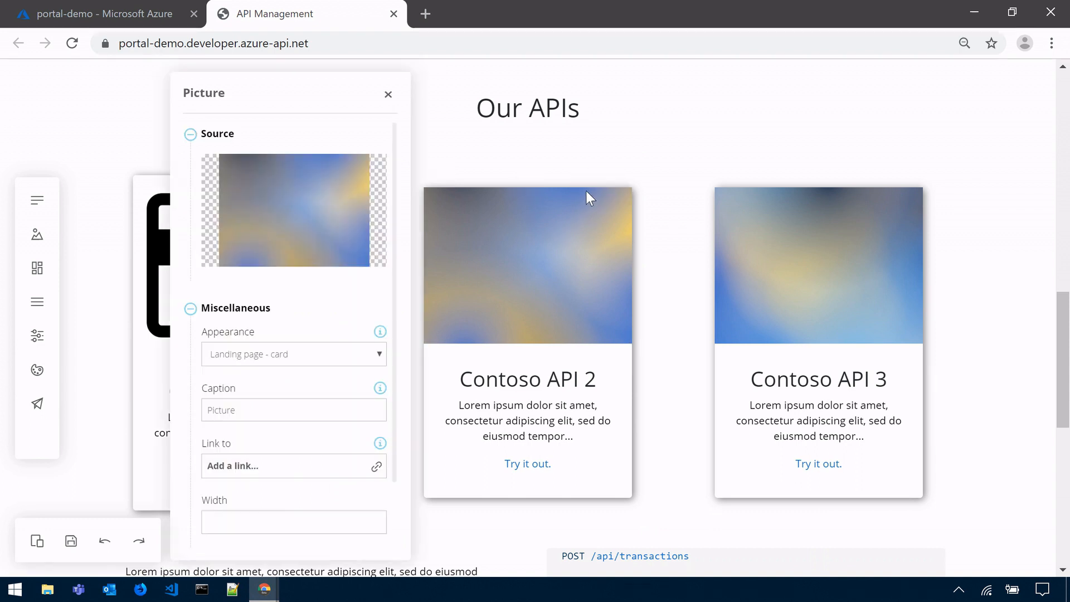
pyautogui.click(262, 239)
pyautogui.scroll(-3, 335, 387)
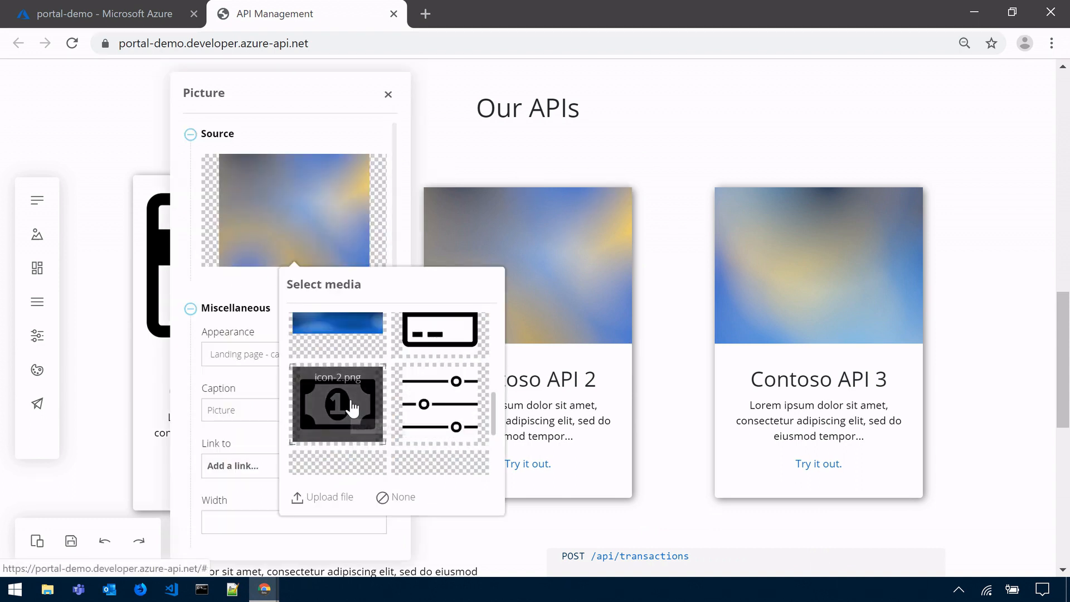
pyautogui.click(355, 406)
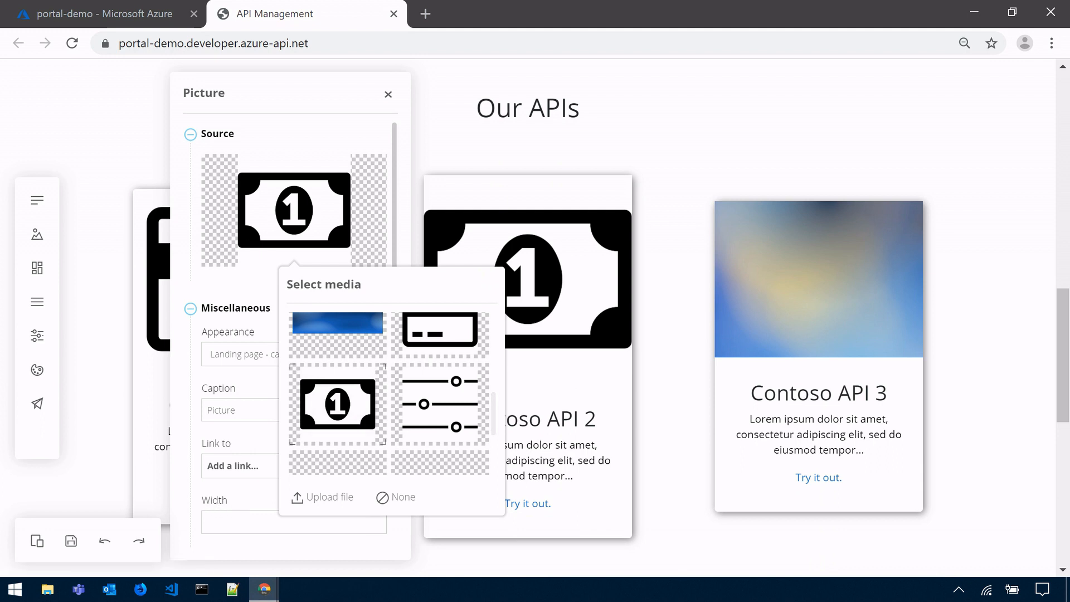
pyautogui.click(226, 521)
pyautogui.write('240')
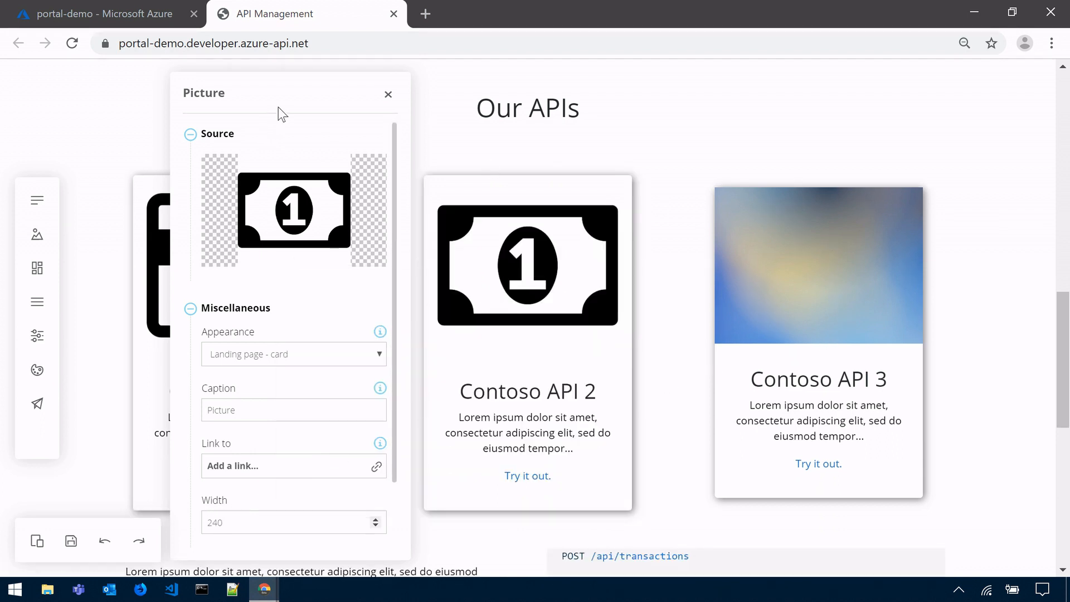
pyautogui.click(388, 95)
# - Replace the Contoso API 3 card's picture with the sliders icon, icon-3.png, and set its width to 240
pyautogui.click(885, 234)
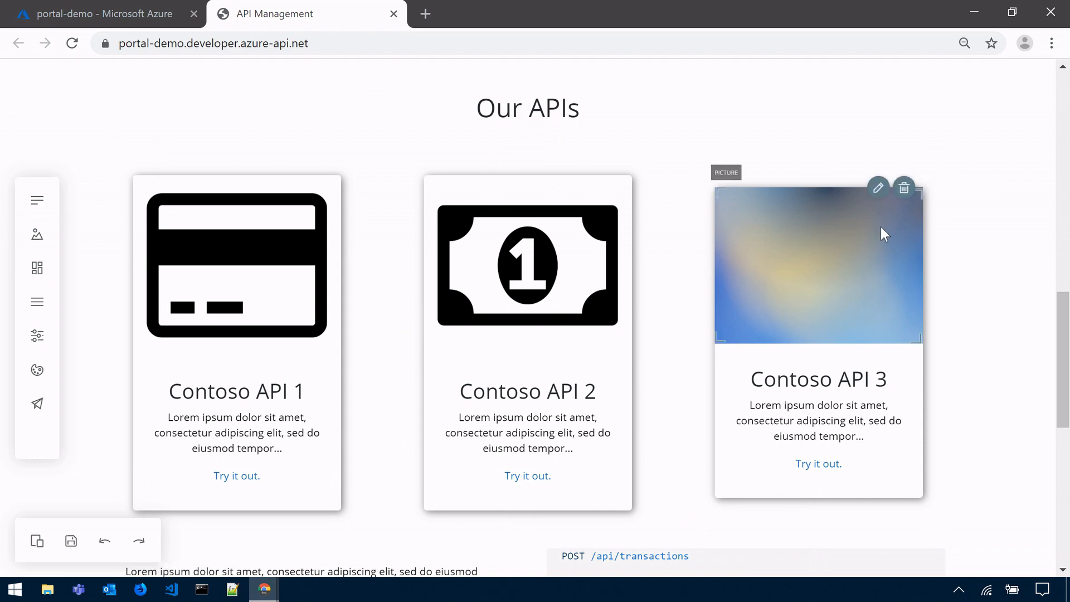
pyautogui.click(883, 192)
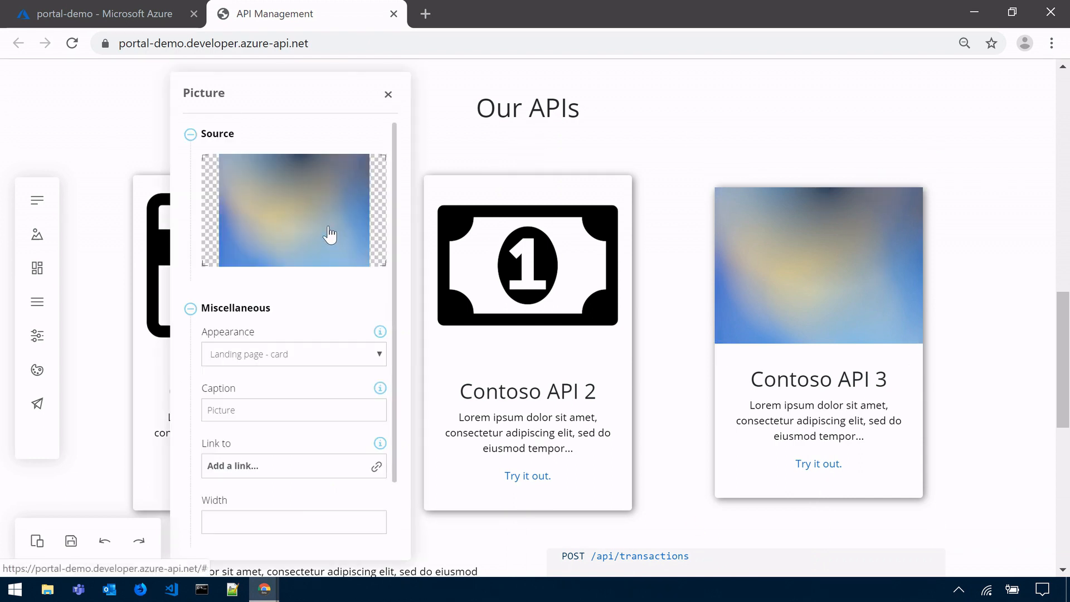
pyautogui.click(332, 239)
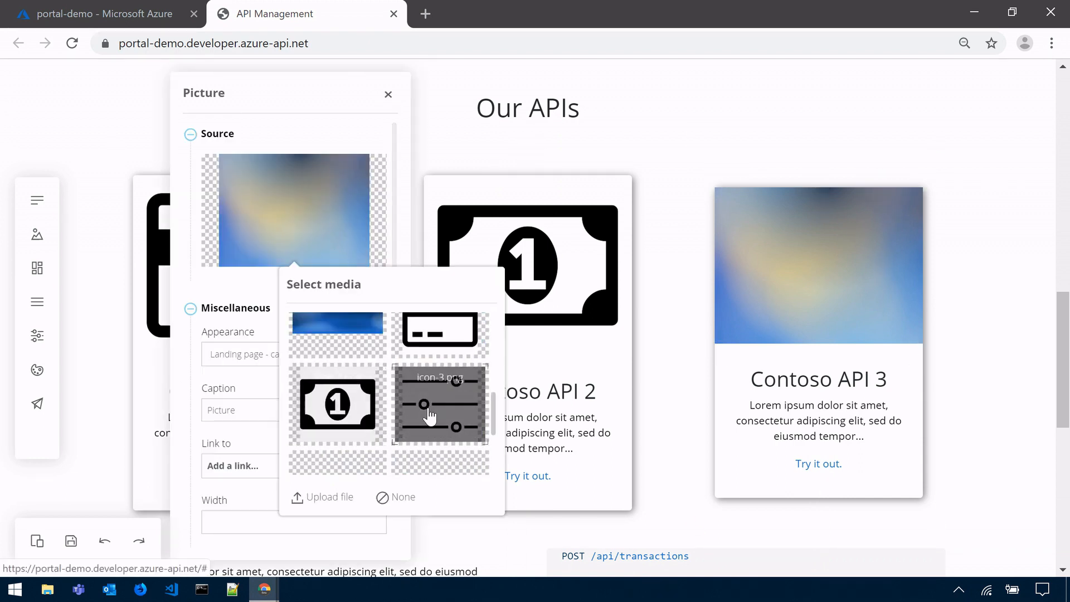
pyautogui.click(413, 410)
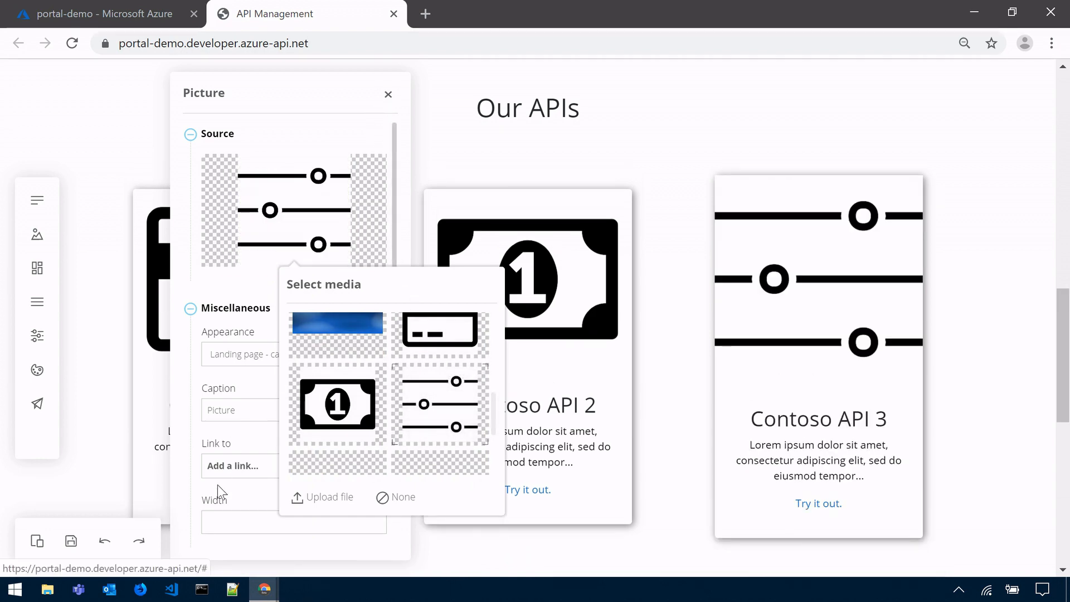
pyautogui.click(215, 522)
pyautogui.write('240')
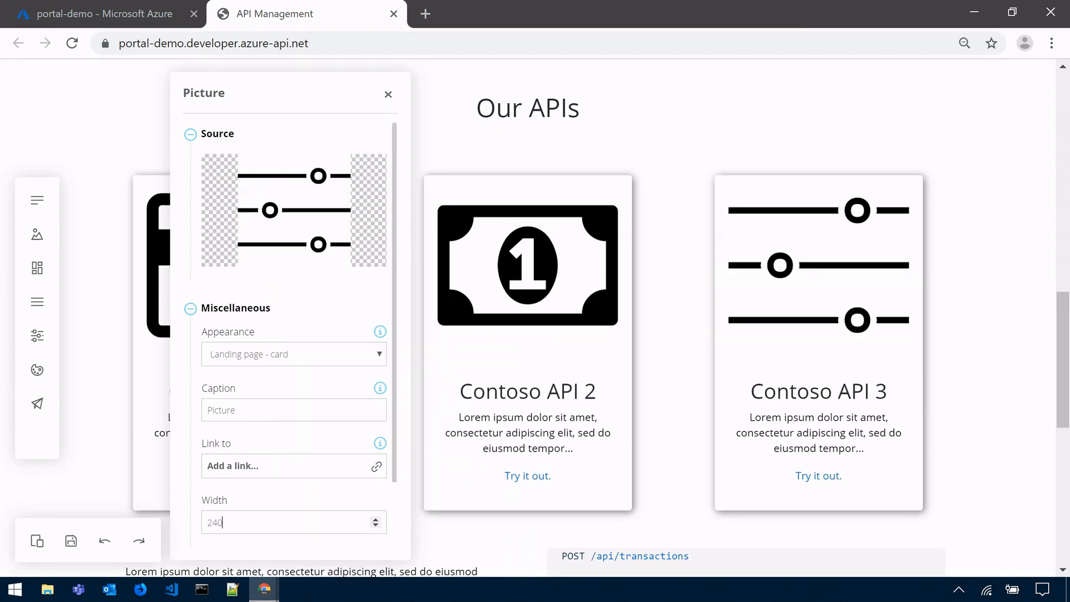
# - Close the picture settings and move the Explore APIs button beneath the lorem ipsum paragraph beside the code sample
pyautogui.click(389, 94)
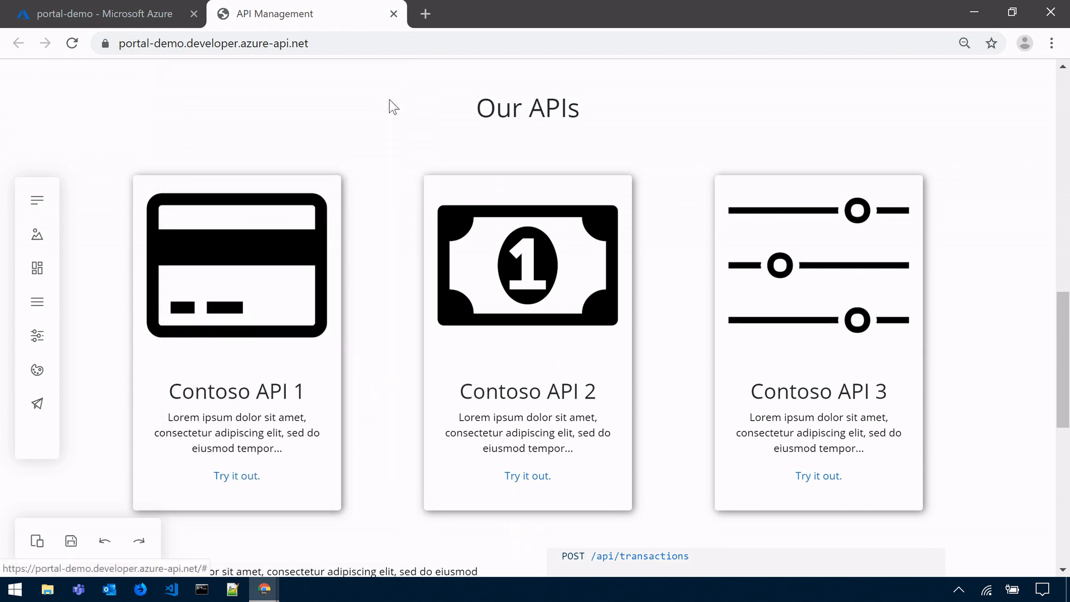
pyautogui.scroll(-1, 435, 234)
pyautogui.scroll(-3, 436, 234)
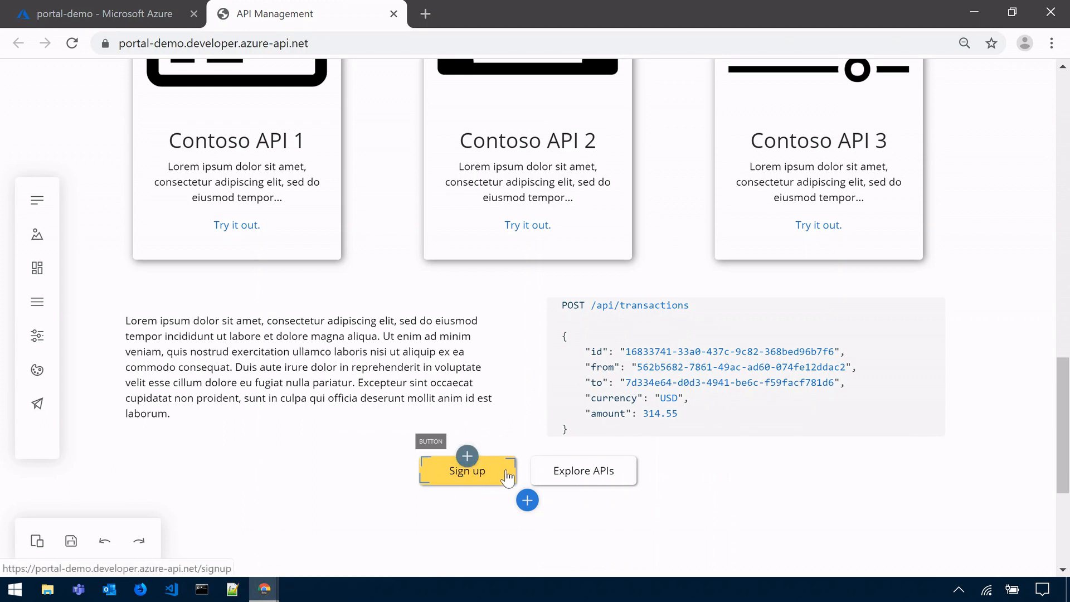
pyautogui.moveTo(508, 476); pyautogui.dragTo(637, 473)
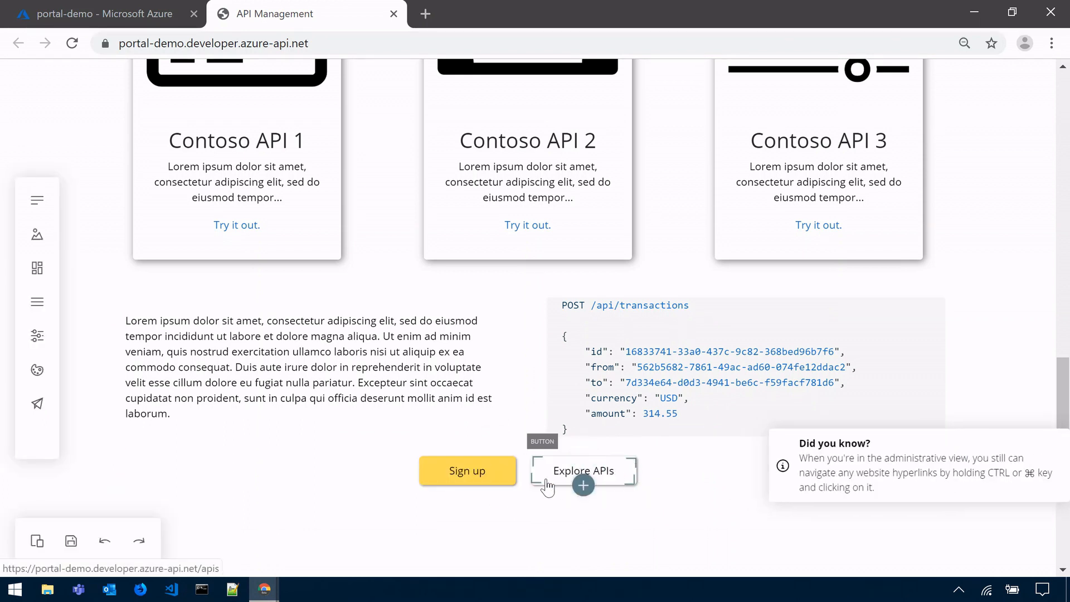
pyautogui.moveTo(547, 486); pyautogui.dragTo(472, 410)
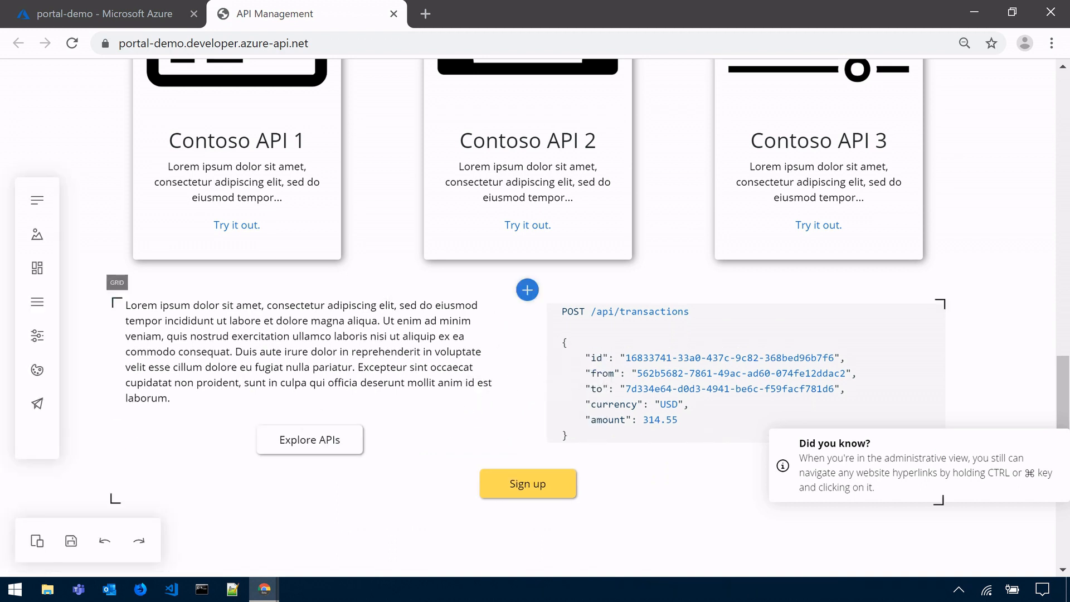
# - Delete the section containing the lorem ipsum paragraph, the POST /api/transactions code sample and the Sign up button
pyautogui.moveTo(1004, 328)
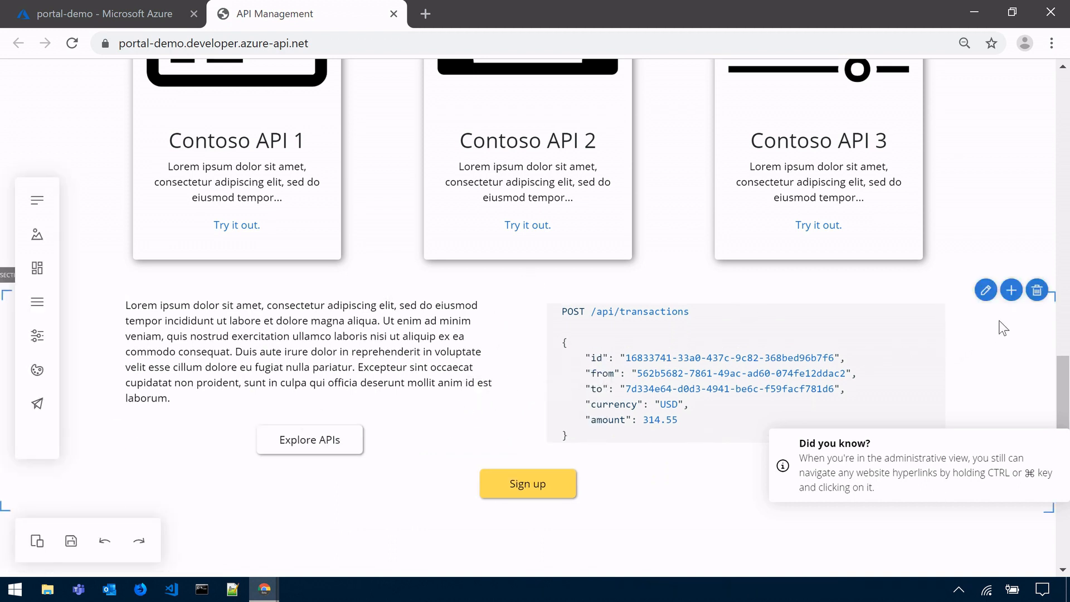
pyautogui.click(1037, 292)
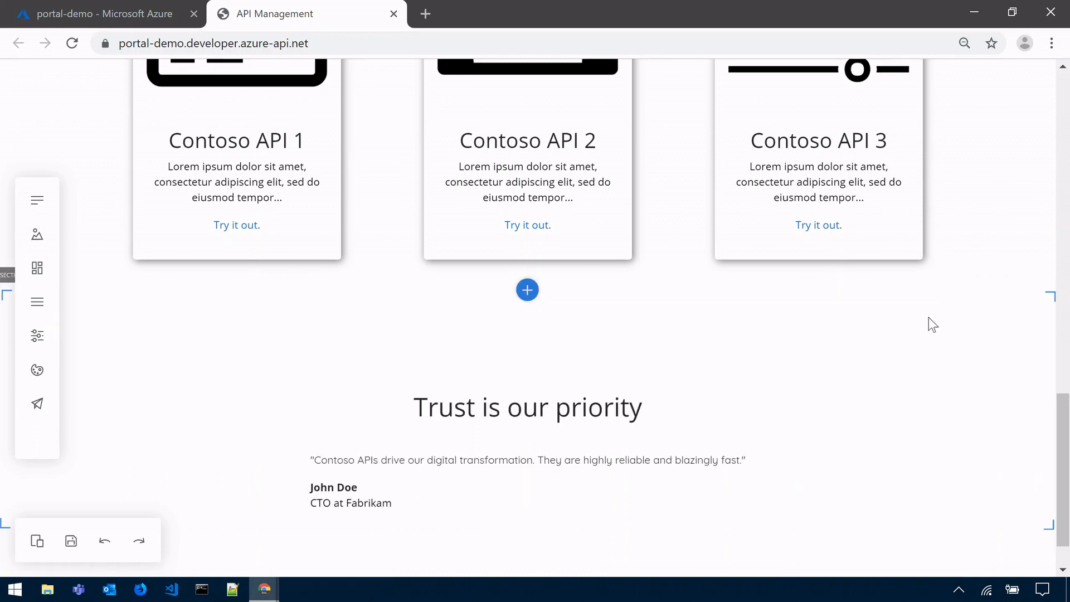
# - Set the author title of the testimonial under Trust is our priority to "CTO at Contoso" and close its settings
pyautogui.scroll(-1, 598, 391)
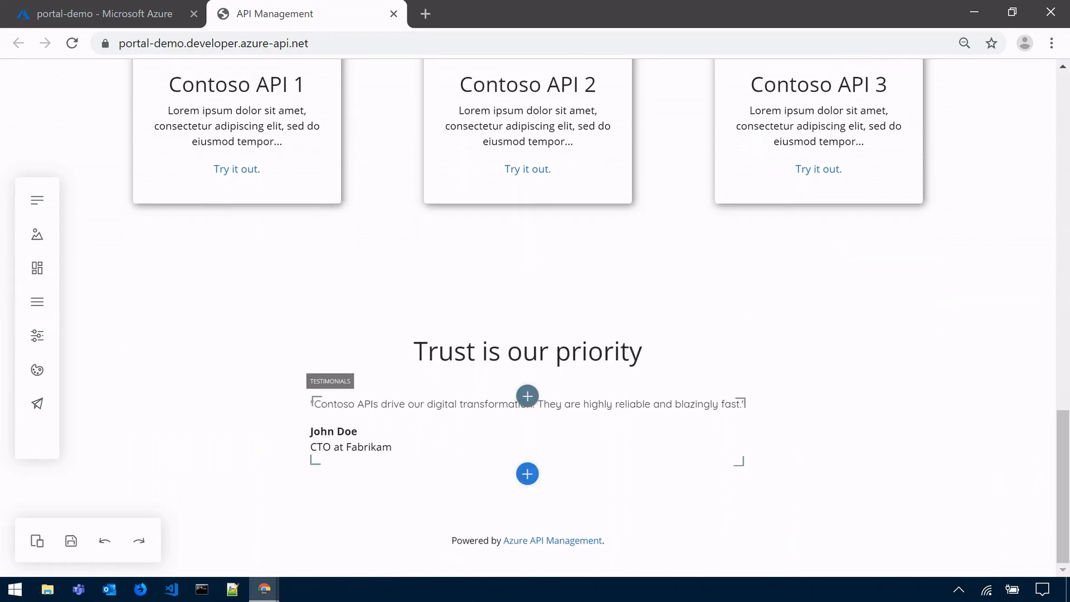
pyautogui.moveTo(498, 413)
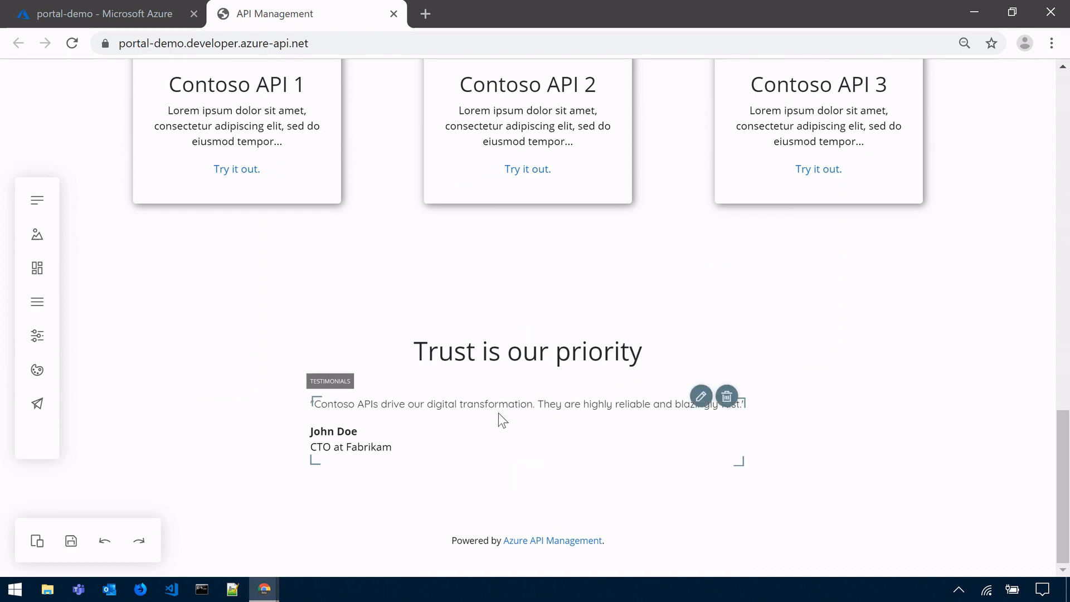
pyautogui.click(702, 397)
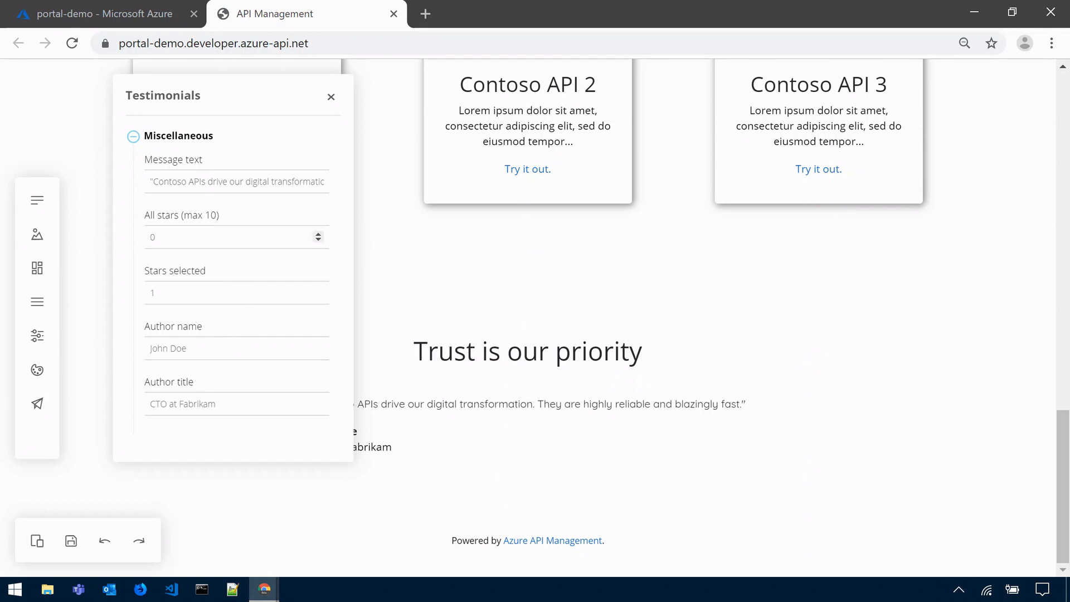
pyautogui.doubleClick(197, 404)
pyautogui.click(332, 99)
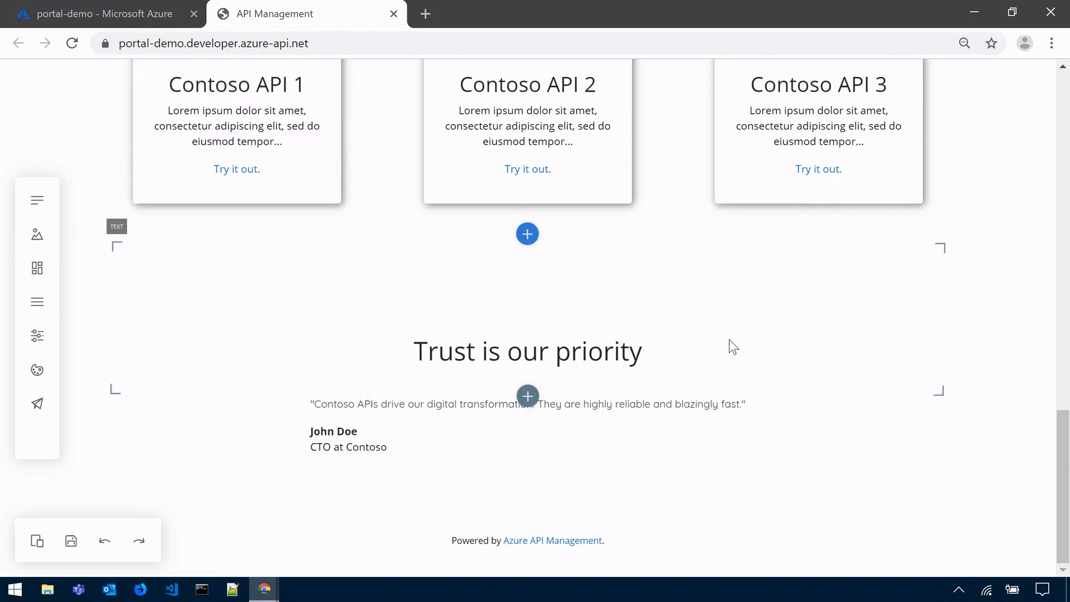
# - Review the home page from its header to the About us section and save the changes
pyautogui.scroll(20, 732, 340)
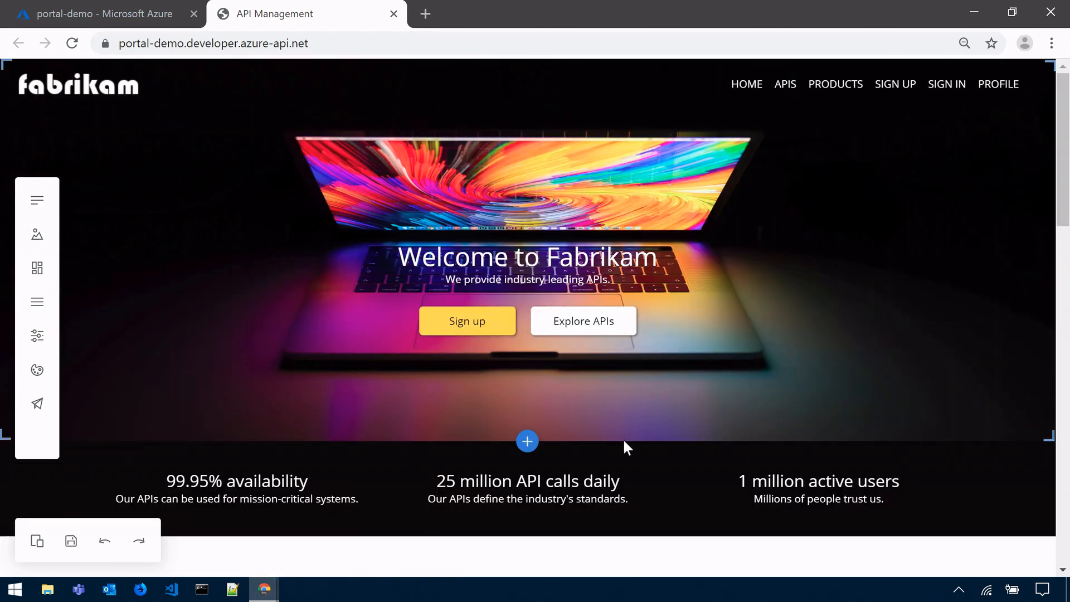
pyautogui.scroll(-3, 624, 442)
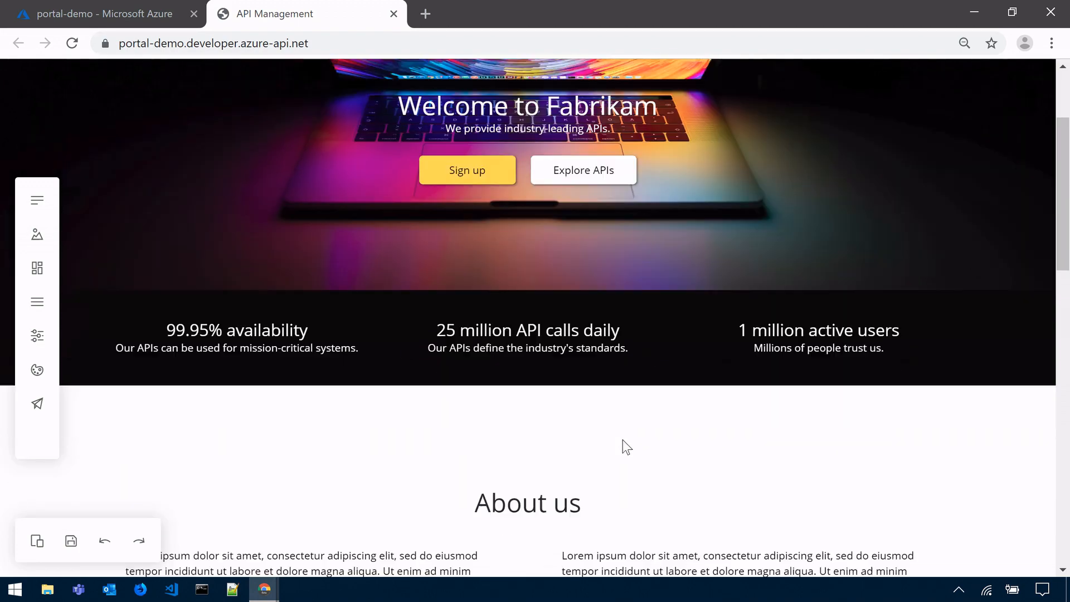
pyautogui.scroll(-2, 430, 458)
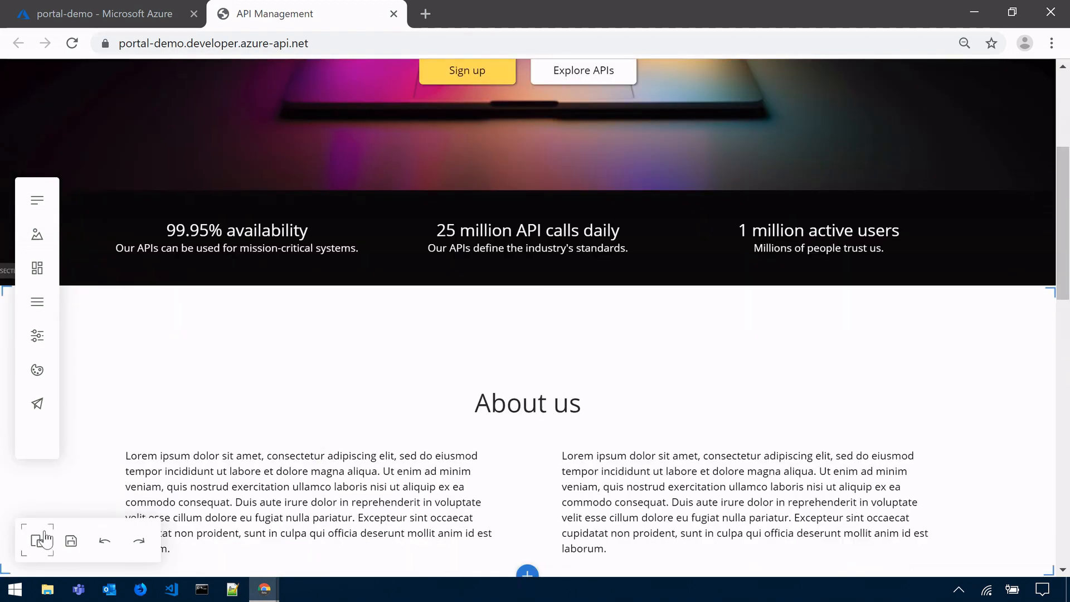
pyautogui.click(71, 551)
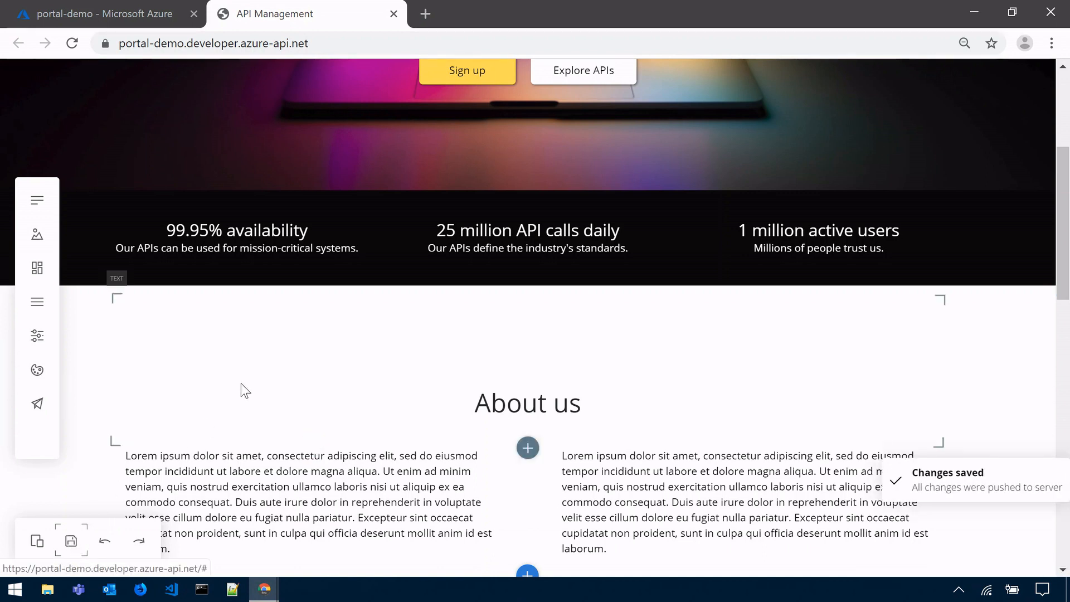
# - Open the 404 page for editing from the site's page list and close the list
pyautogui.click(38, 202)
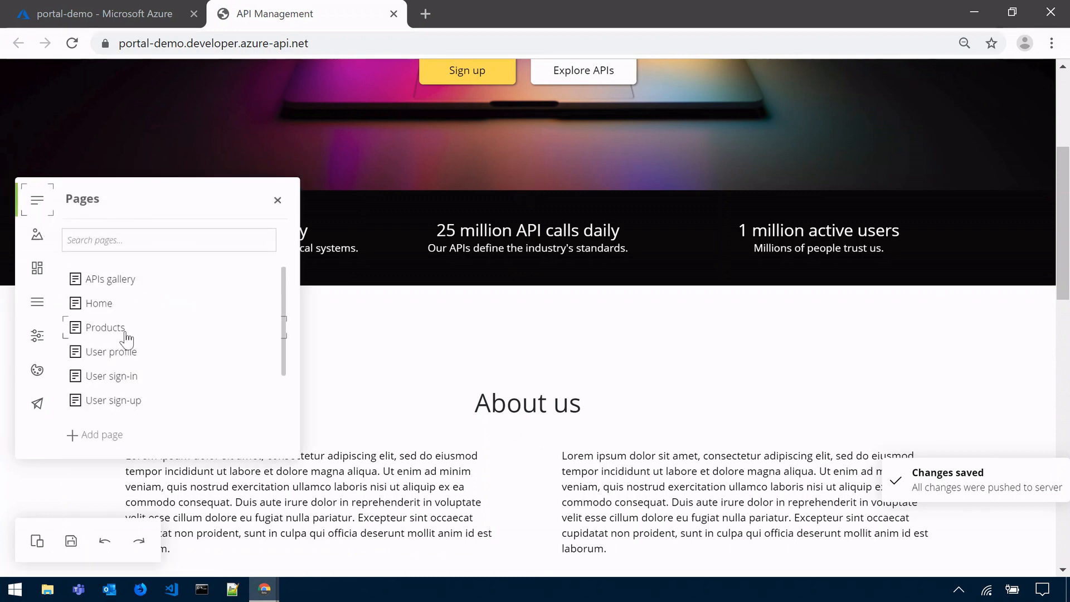
pyautogui.scroll(-2, 134, 379)
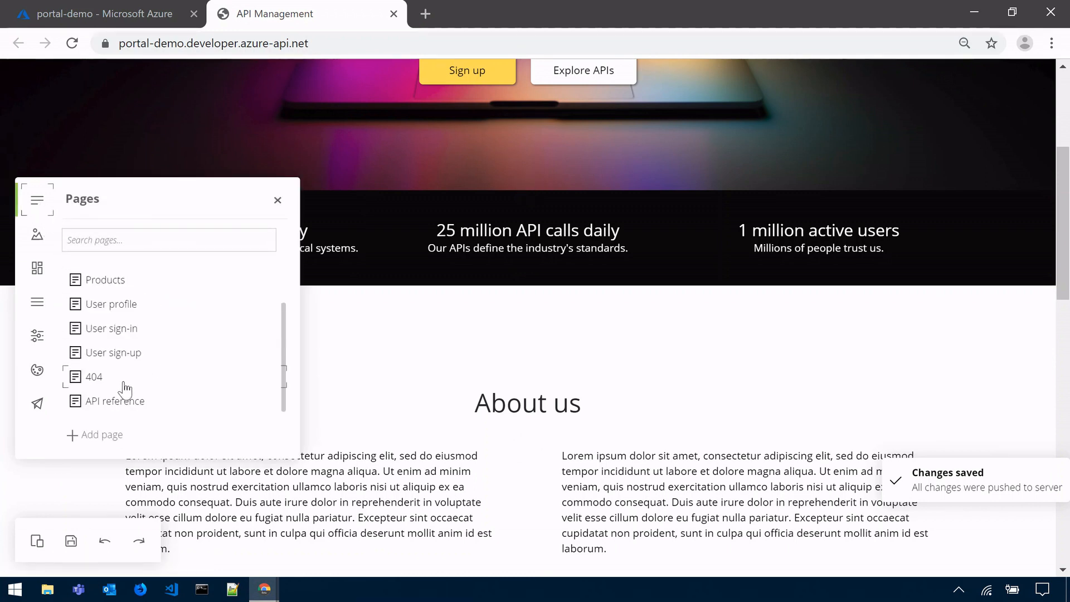
pyautogui.click(101, 381)
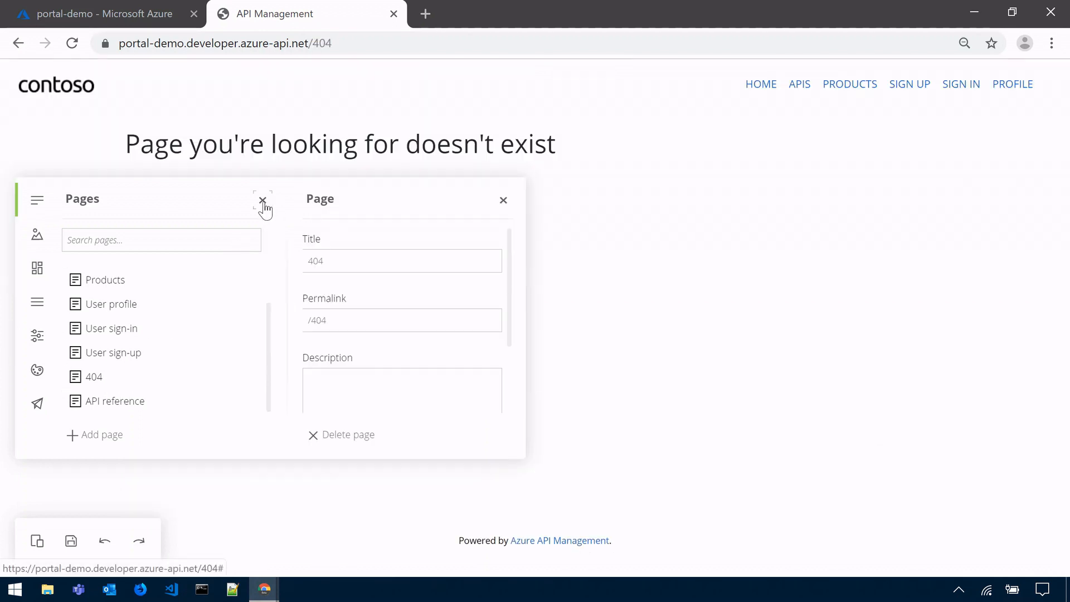
pyautogui.click(262, 200)
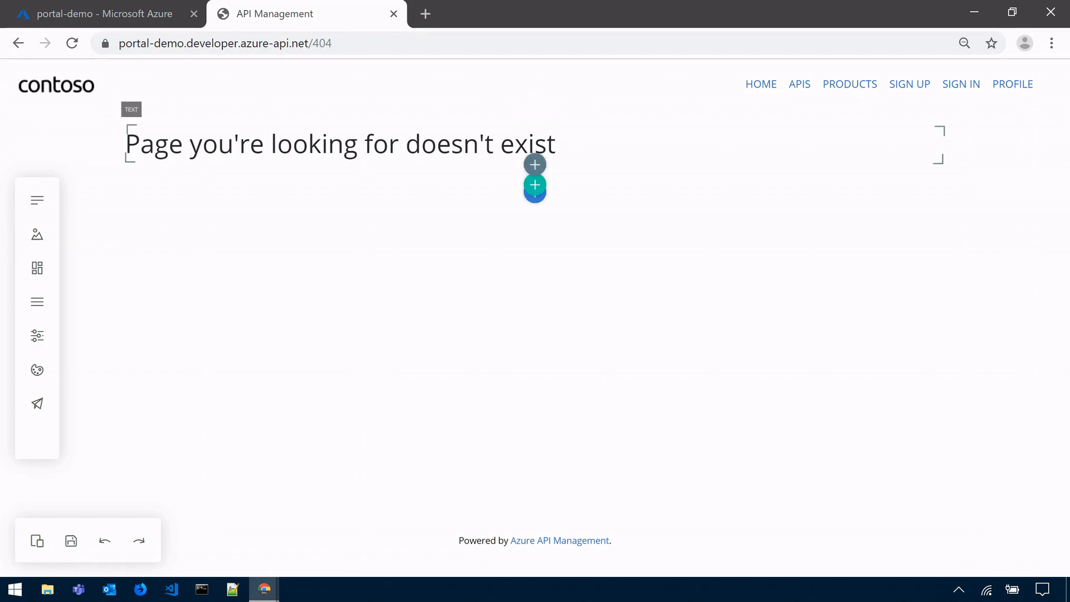
# - Append ":(" to the heading "Page you're looking for doesn't exist" and finish editing the text
pyautogui.click(560, 152)
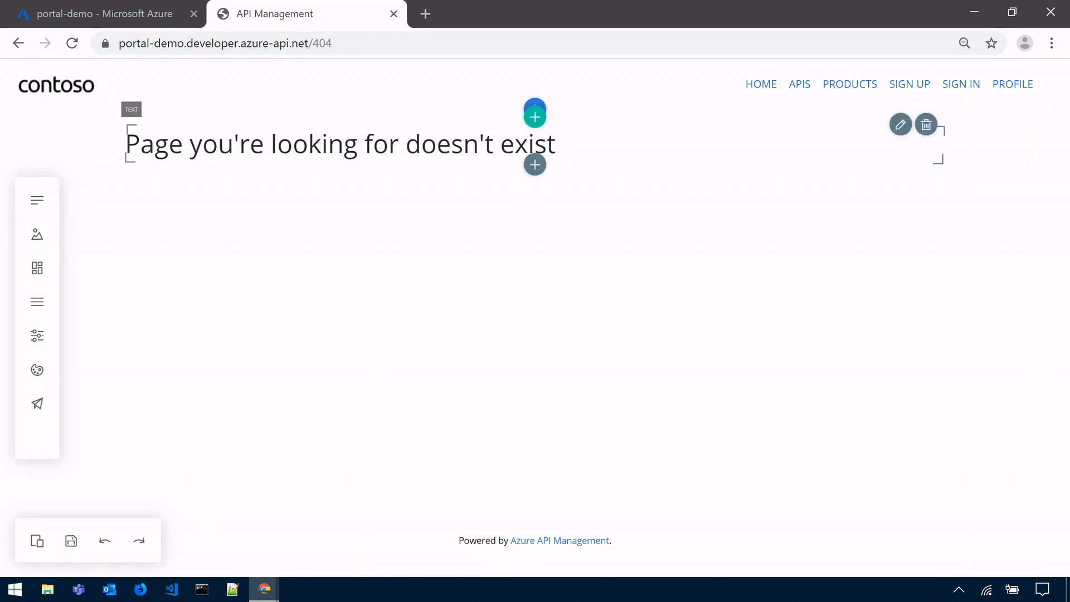
pyautogui.click(560, 146)
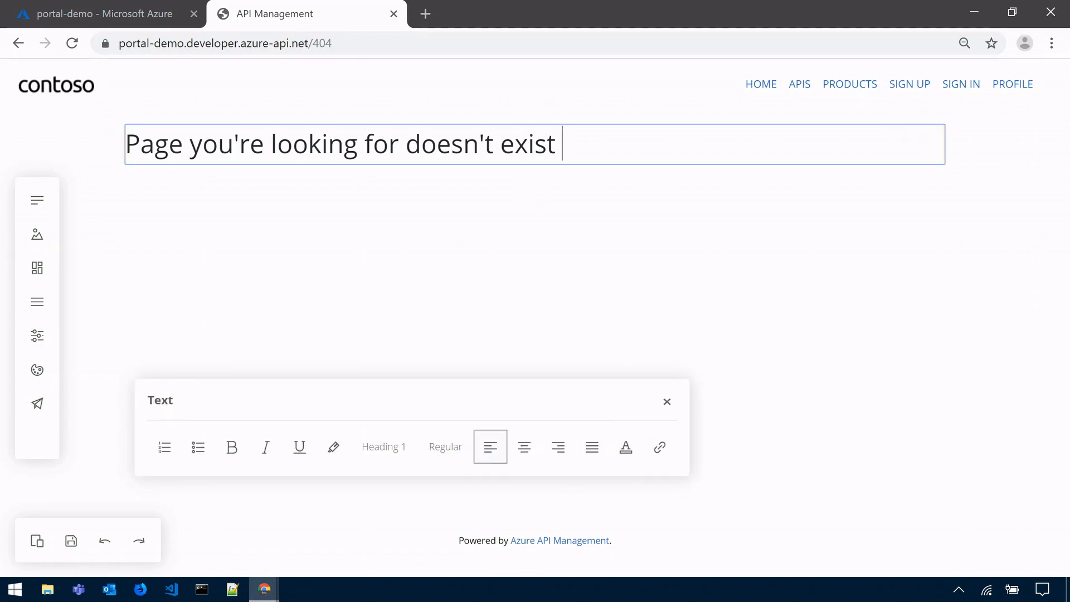
pyautogui.write(':(')
pyautogui.click(584, 191)
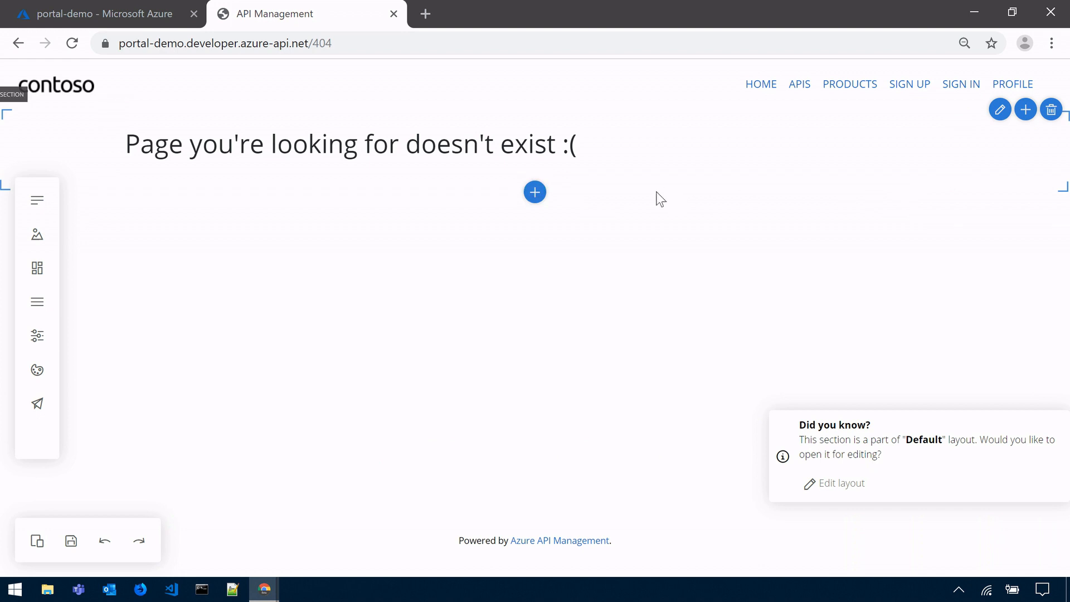
# - Add a single-column section below the 404 page's heading and insert a Picture widget into it
pyautogui.moveTo(534, 196)
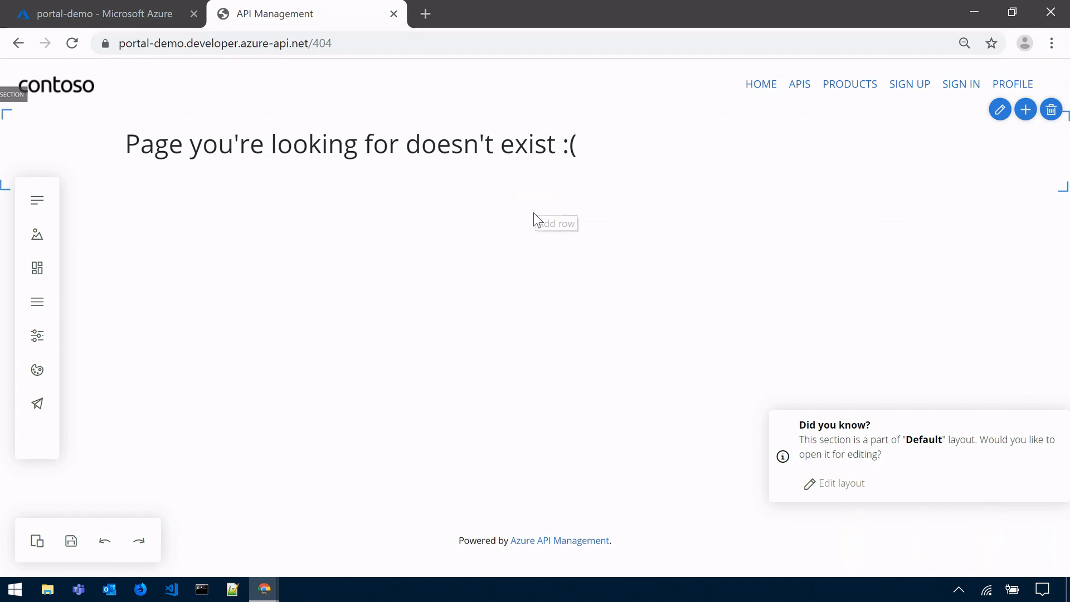
pyautogui.click(534, 193)
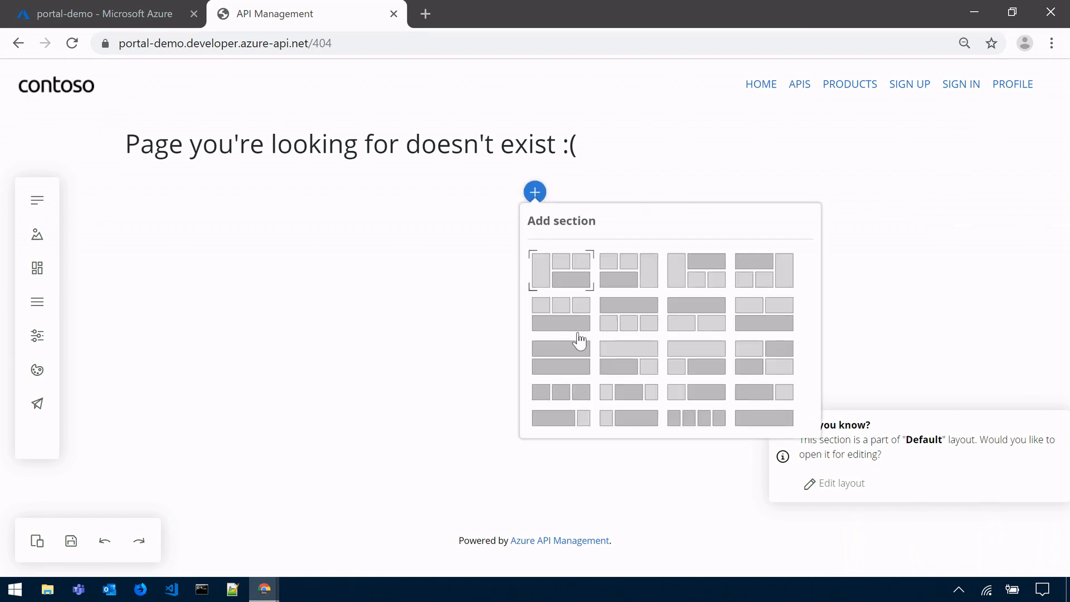
pyautogui.click(764, 422)
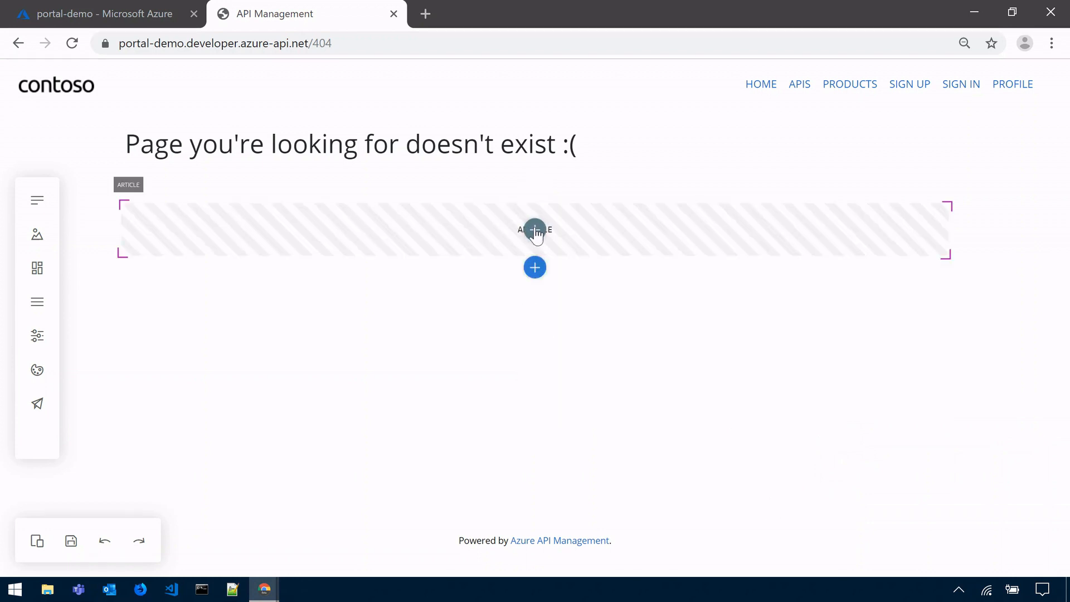
pyautogui.click(536, 234)
pyautogui.scroll(-9, 568, 351)
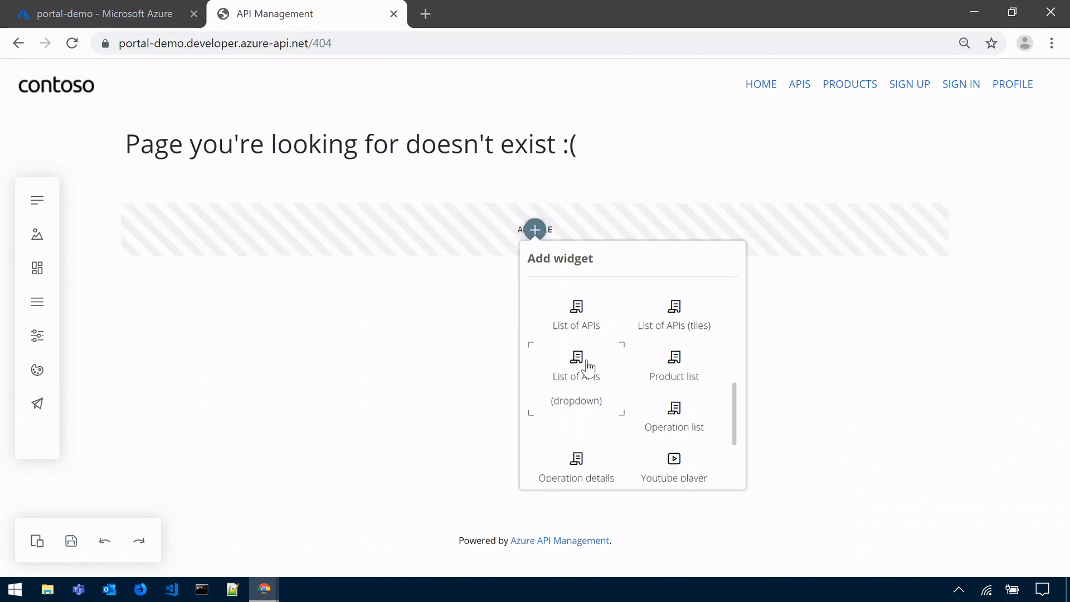
pyautogui.click(673, 414)
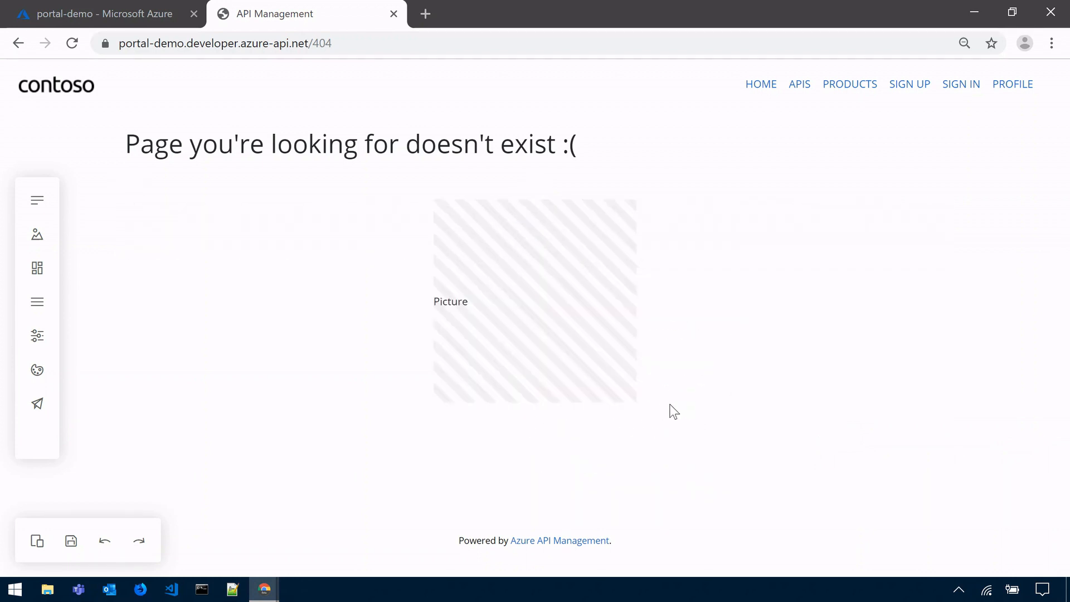
# - Set the new picture's source to the sliders icon, close its settings and save the 404 page
pyautogui.click(594, 202)
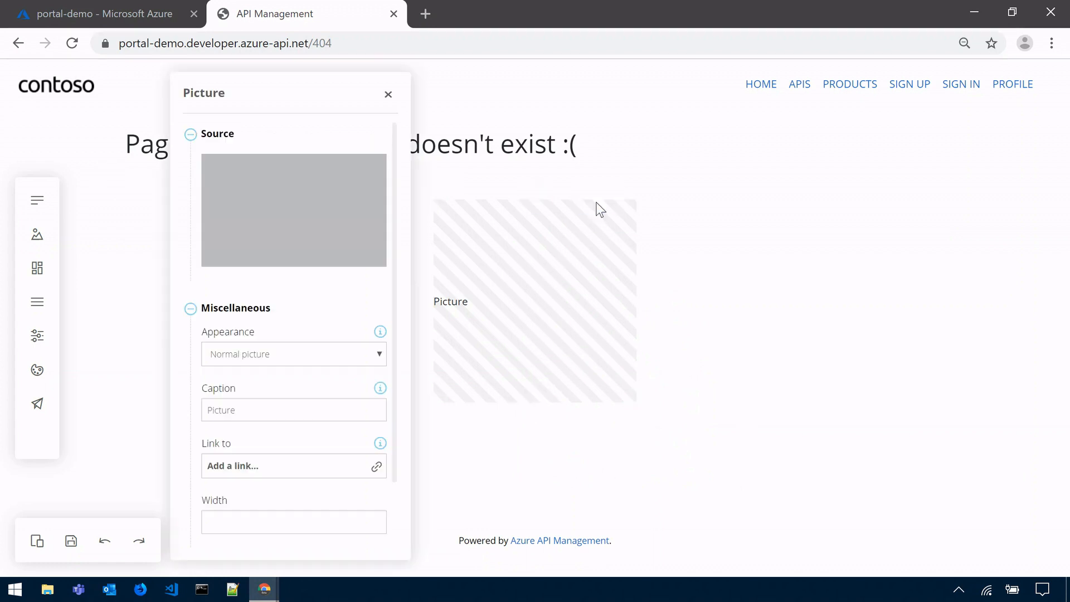
pyautogui.click(350, 216)
pyautogui.scroll(-5, 407, 366)
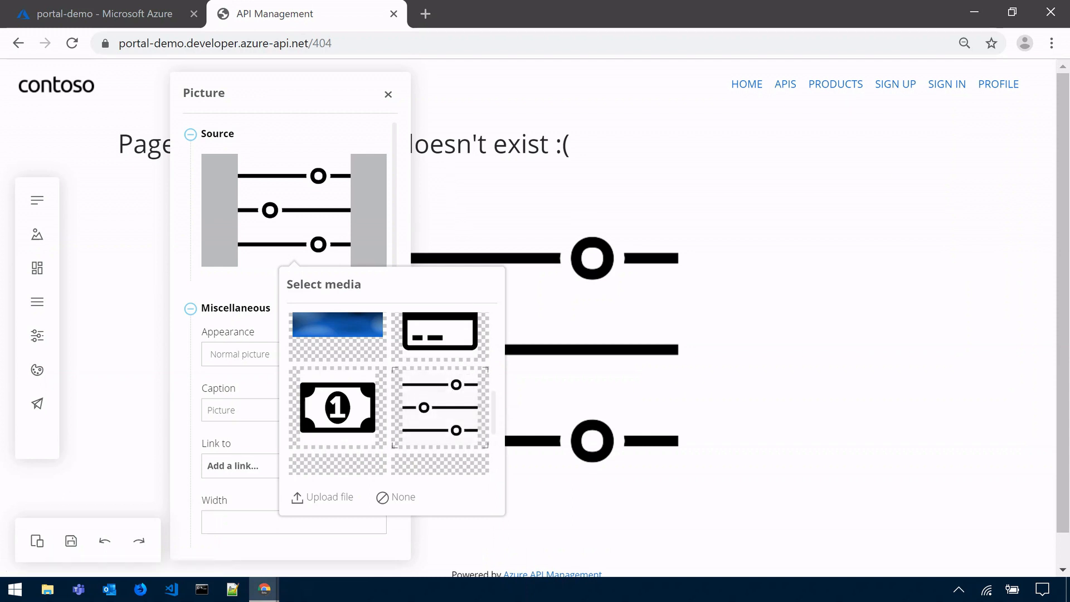
pyautogui.click(389, 95)
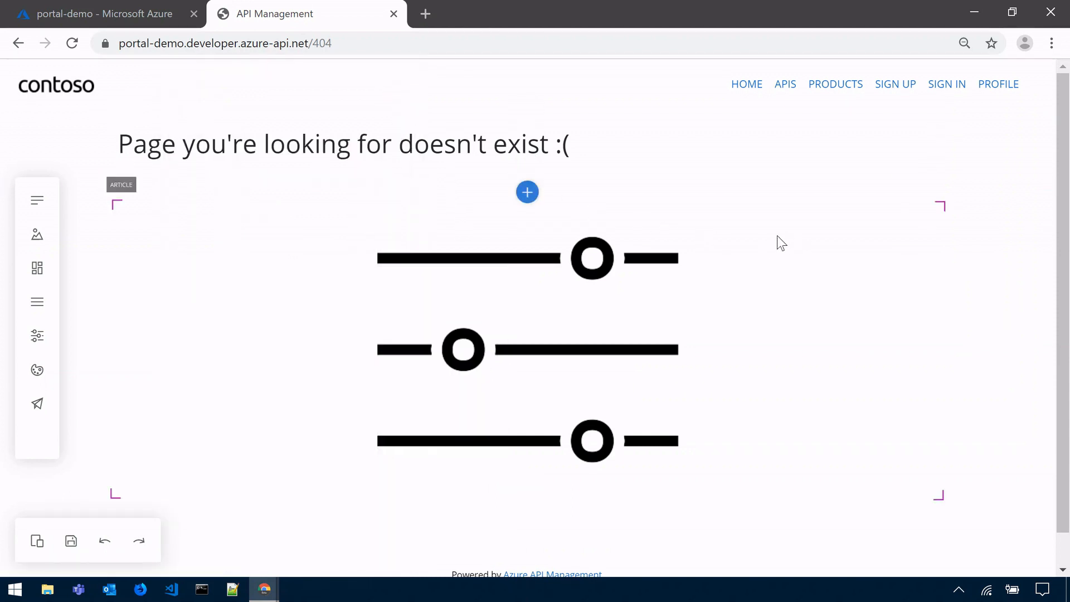
pyautogui.click(71, 542)
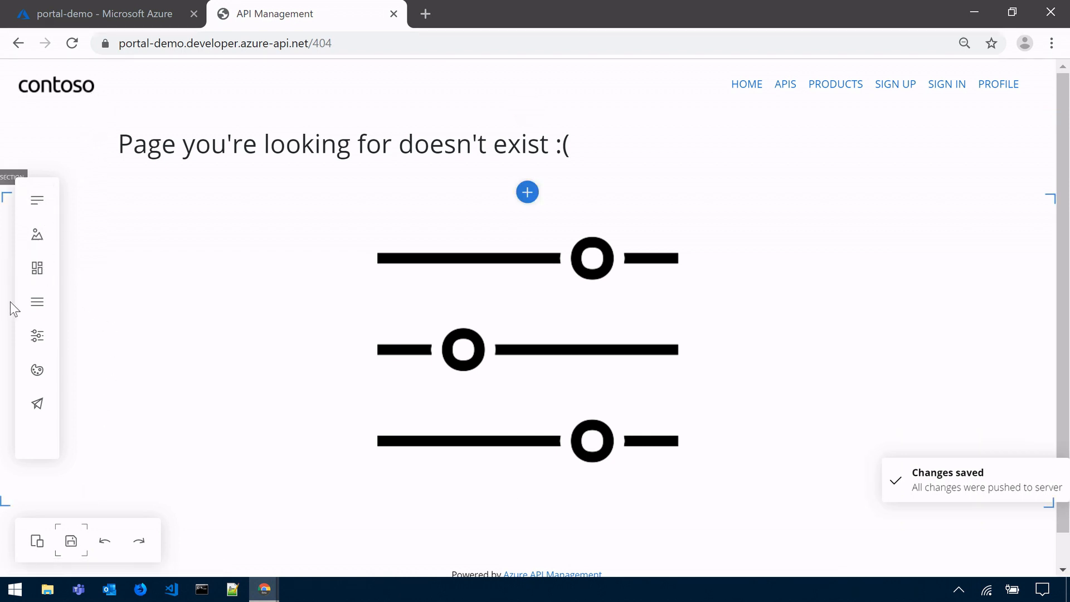
# - Review the navigation items and compare the Default and Home layouts, finishing with the Default layout open for editing
pyautogui.click(38, 305)
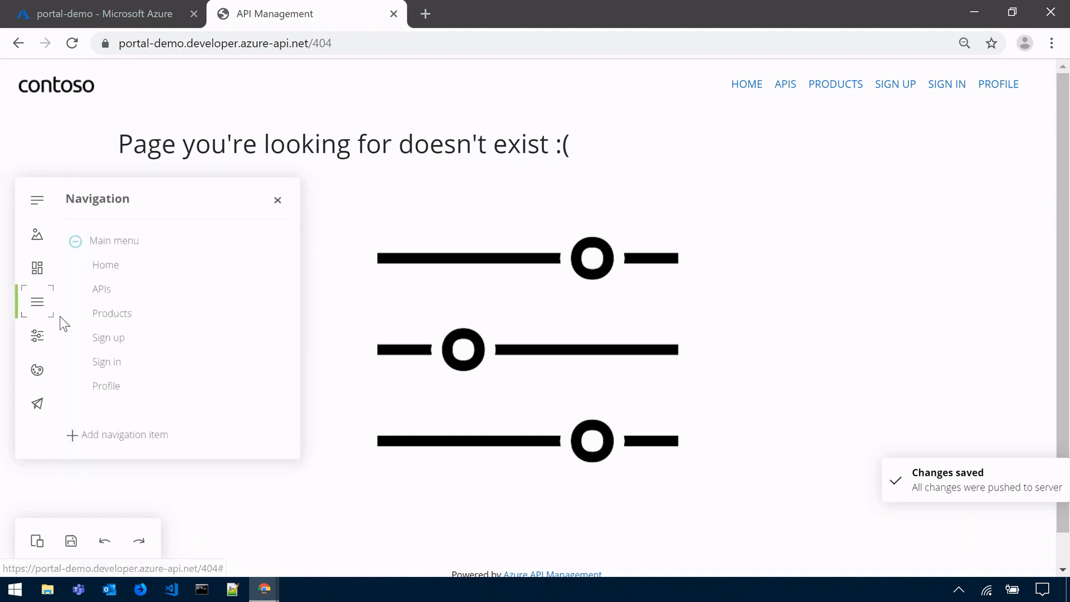
pyautogui.click(31, 278)
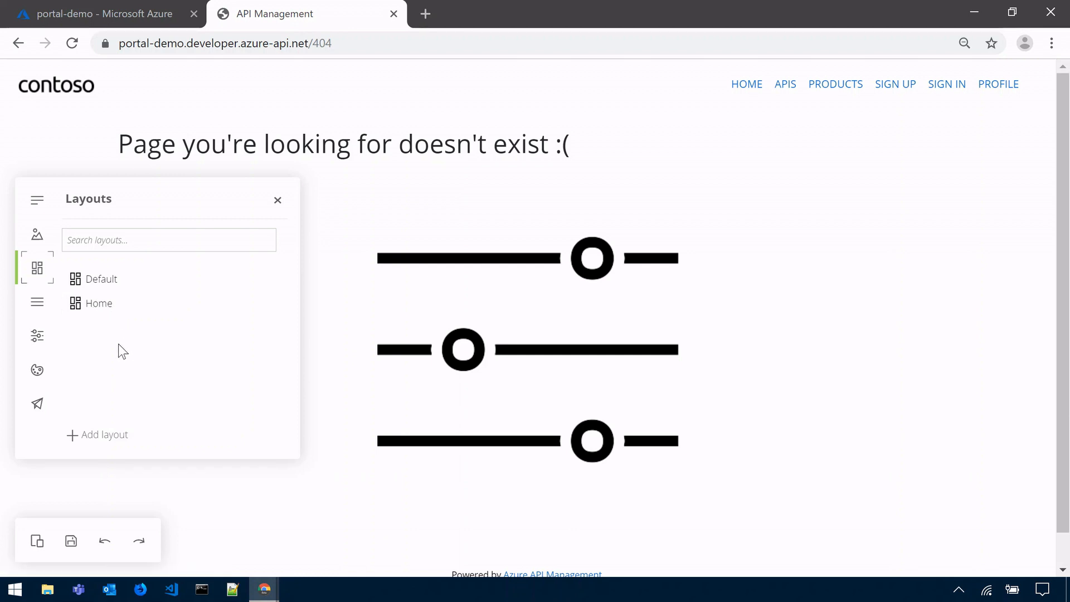
pyautogui.click(109, 283)
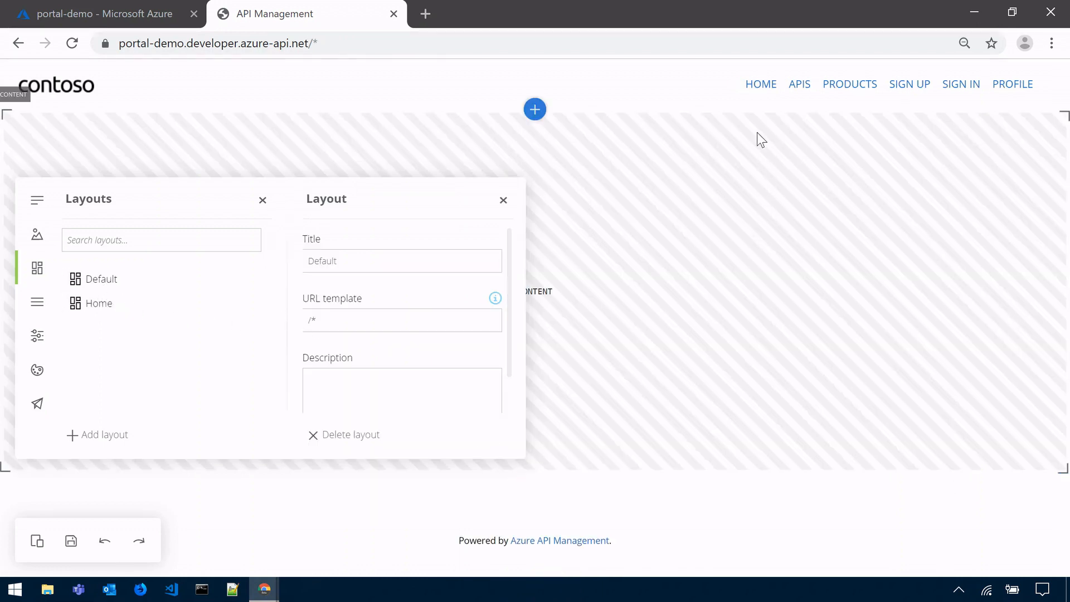
pyautogui.click(102, 308)
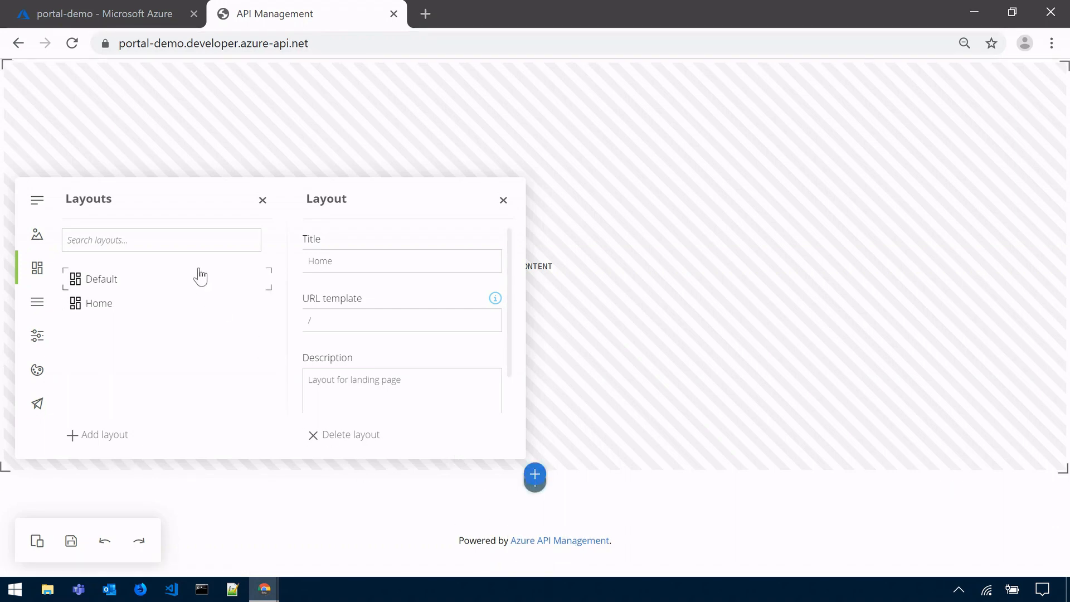
pyautogui.click(116, 287)
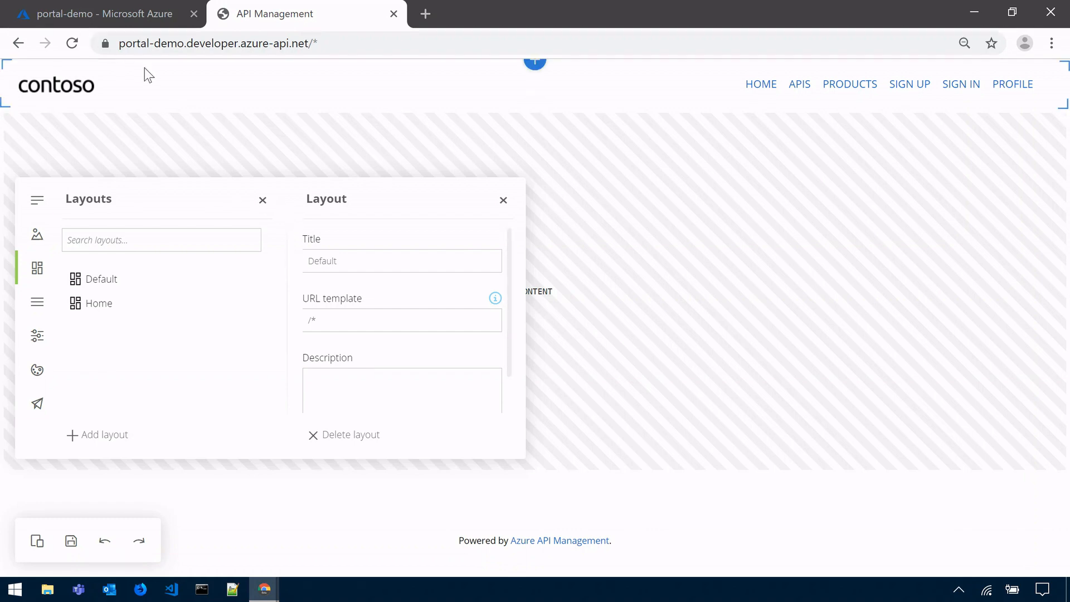
# - Replace the header logo picture in the Default layout with the black Fabrikam logo and save the changes
pyautogui.click(103, 85)
pyautogui.click(61, 84)
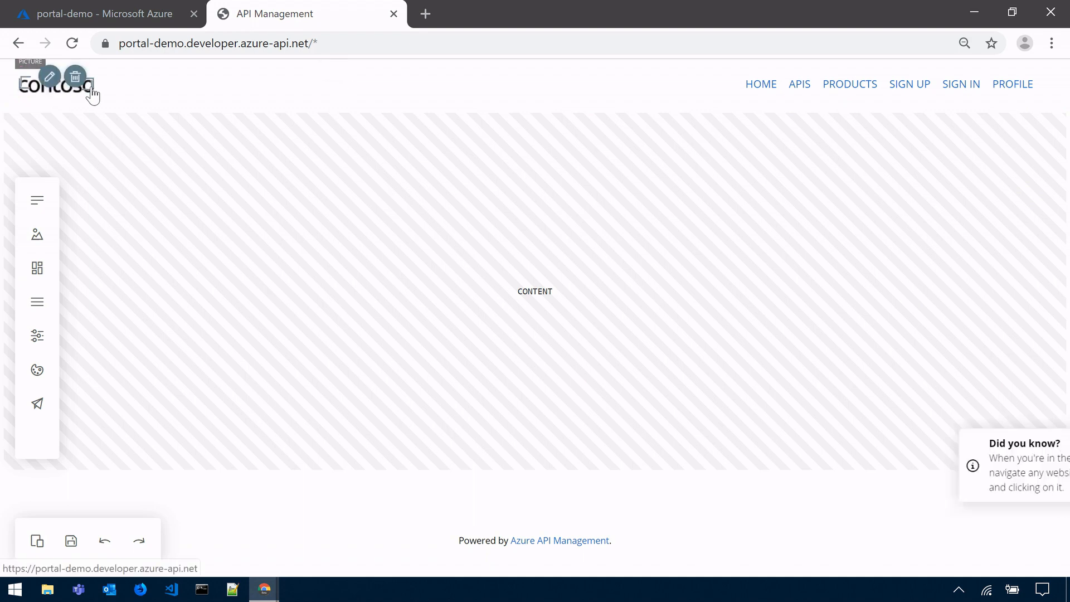
pyautogui.click(49, 76)
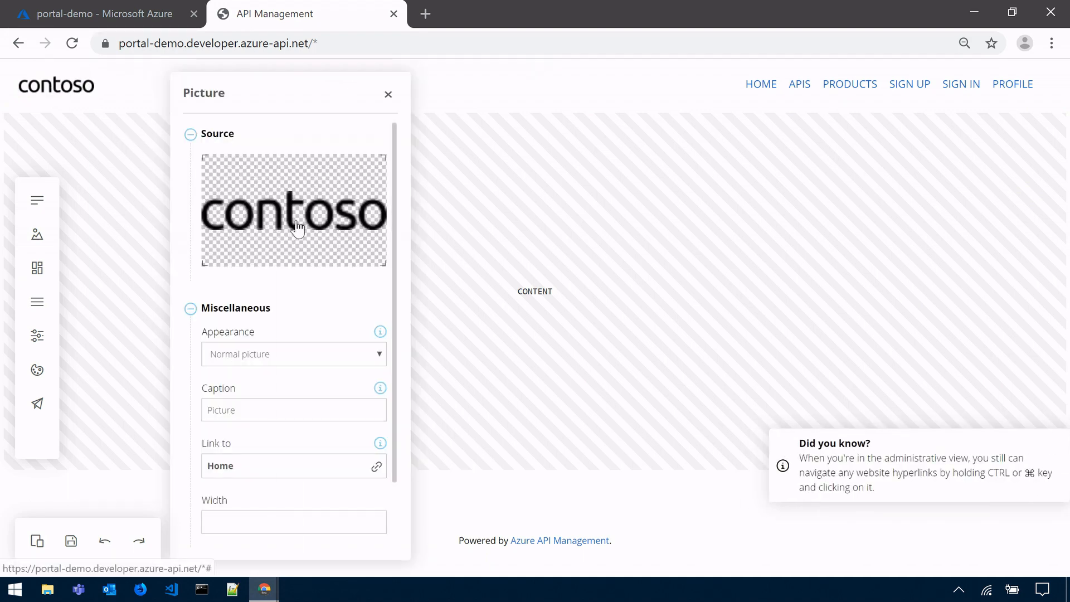
pyautogui.click(290, 228)
pyautogui.scroll(-5, 320, 323)
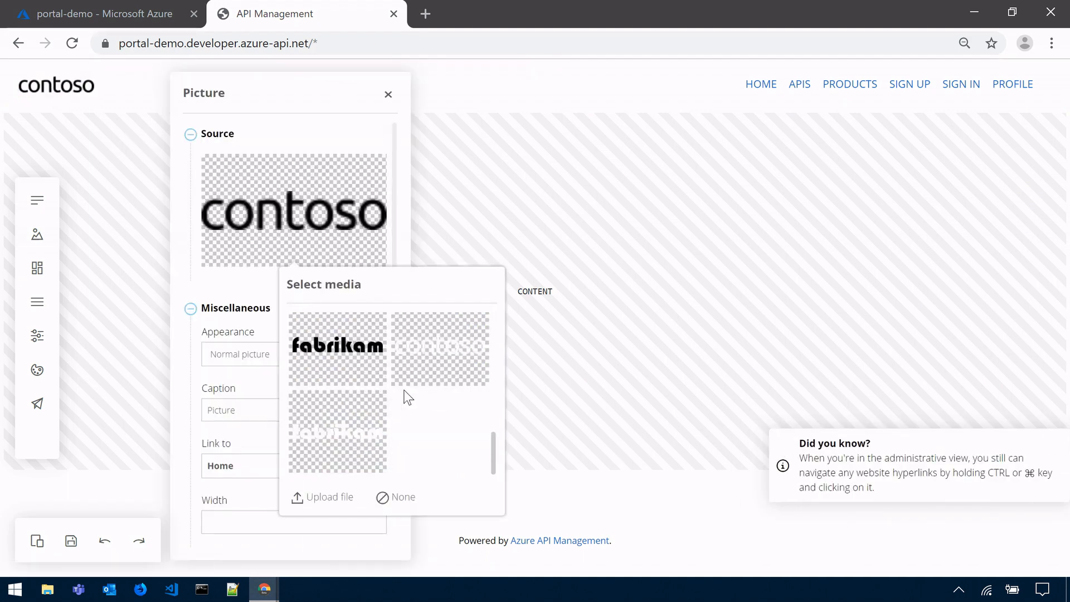
pyautogui.click(363, 368)
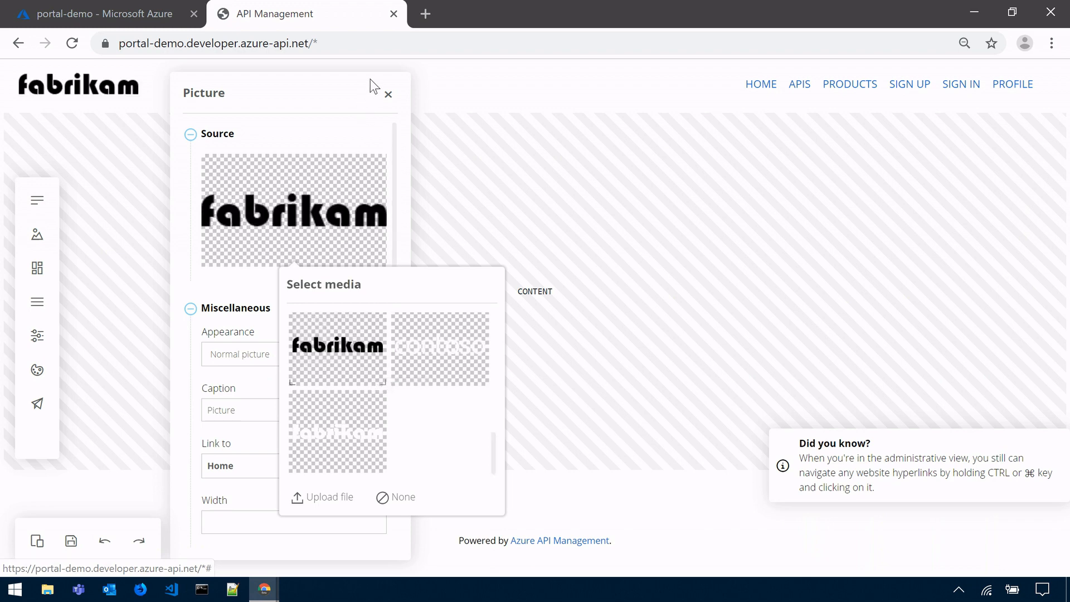
pyautogui.click(389, 96)
pyautogui.click(390, 96)
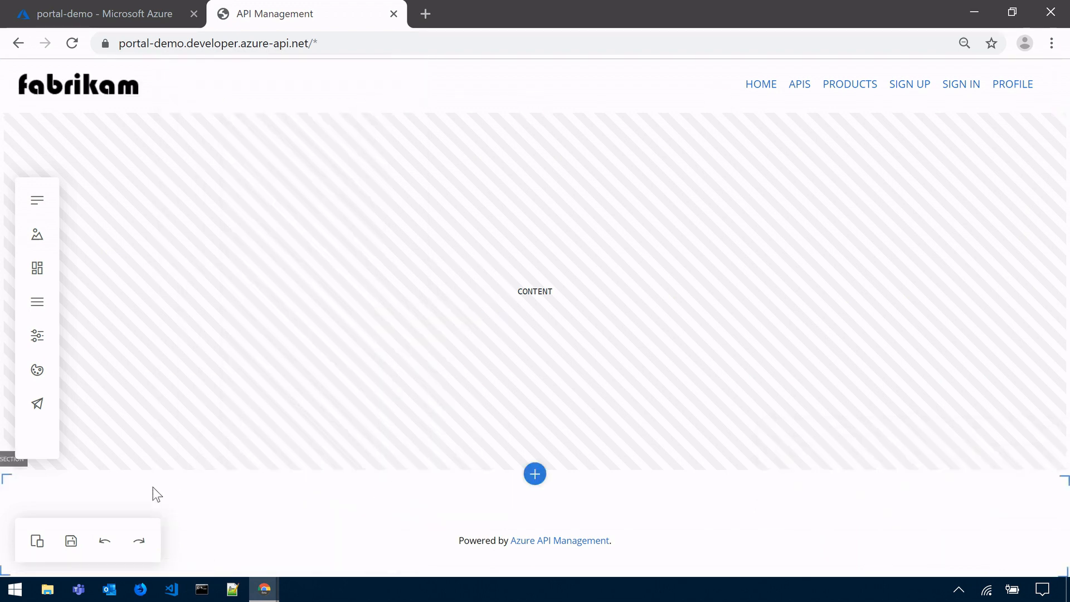
pyautogui.click(79, 545)
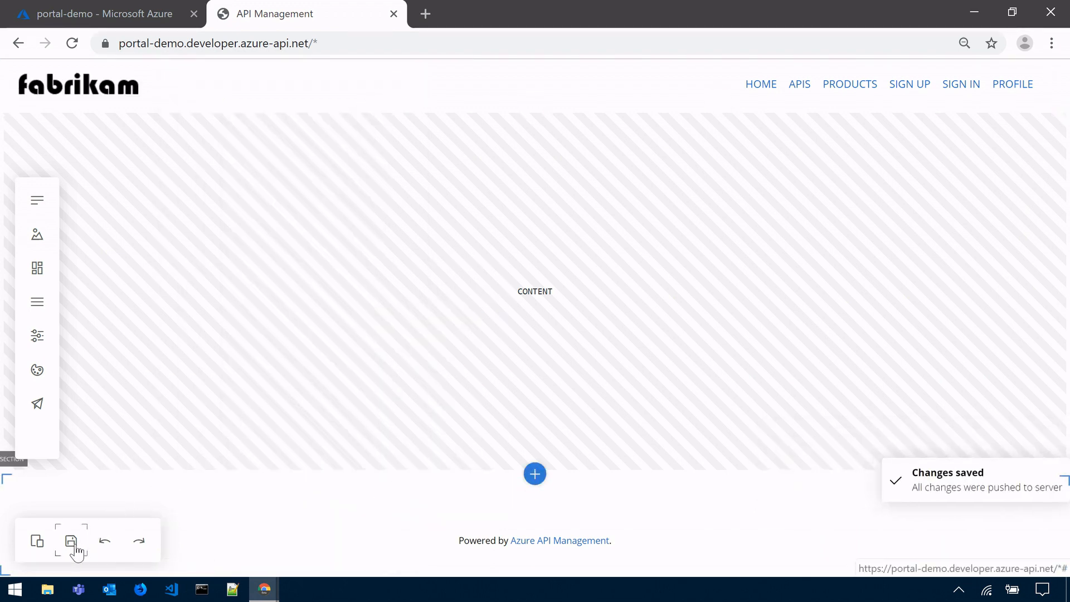
# - Set the website title in the portal settings to "Fabrikam - developer portal"
pyautogui.click(38, 309)
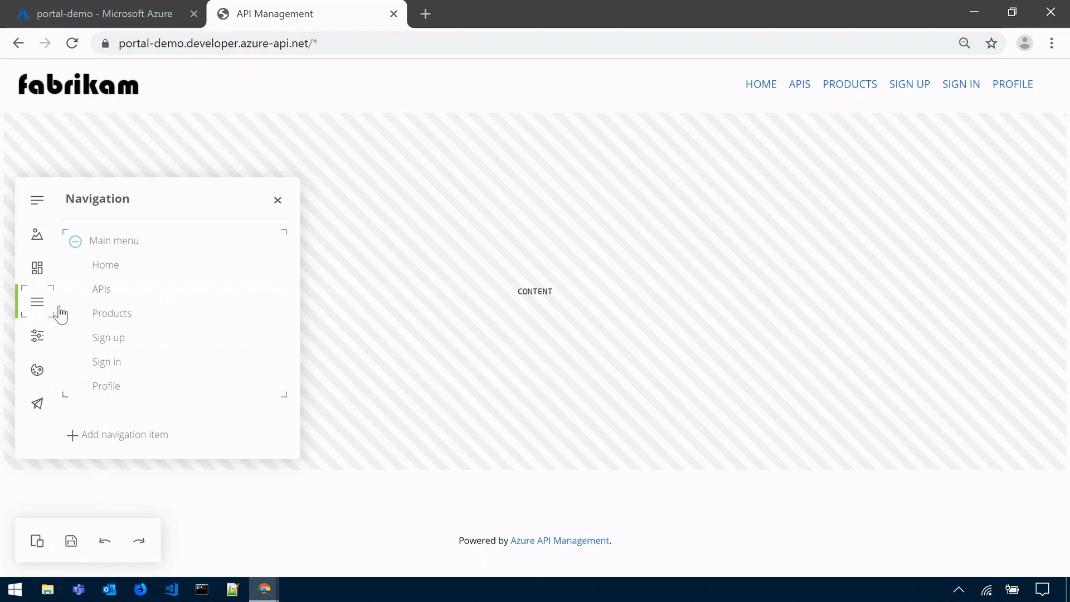
pyautogui.click(37, 337)
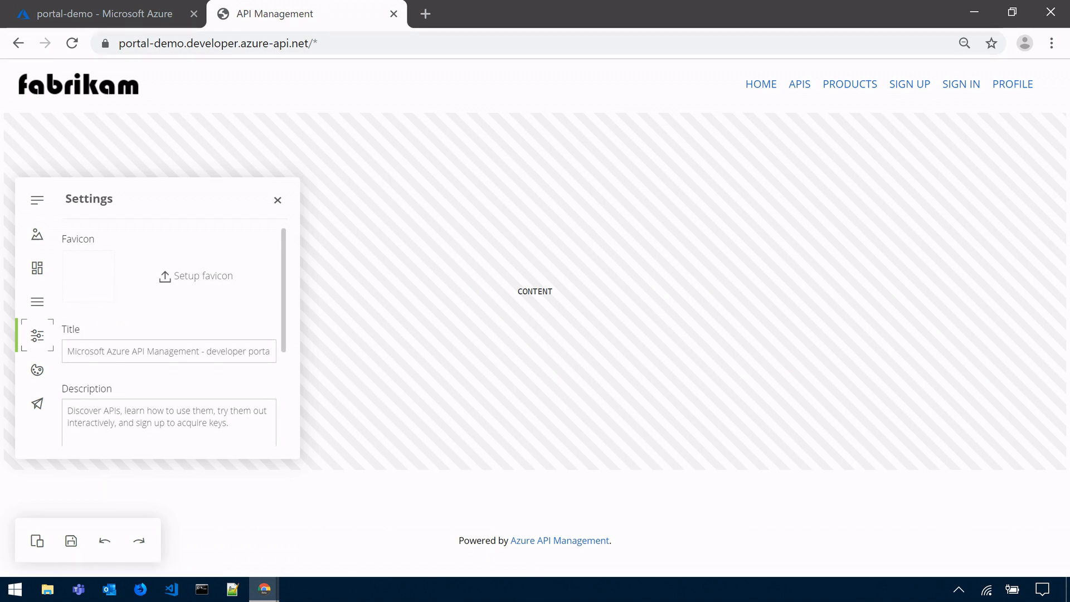
pyautogui.moveTo(199, 351); pyautogui.dragTo(67, 351)
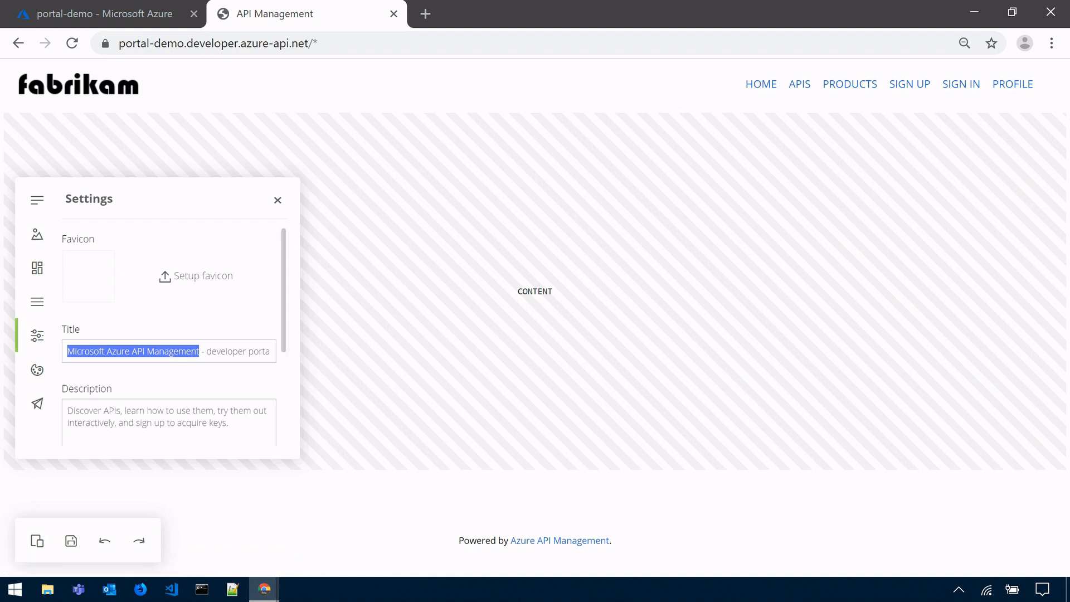
pyautogui.write('Fabrikam - developer portal')
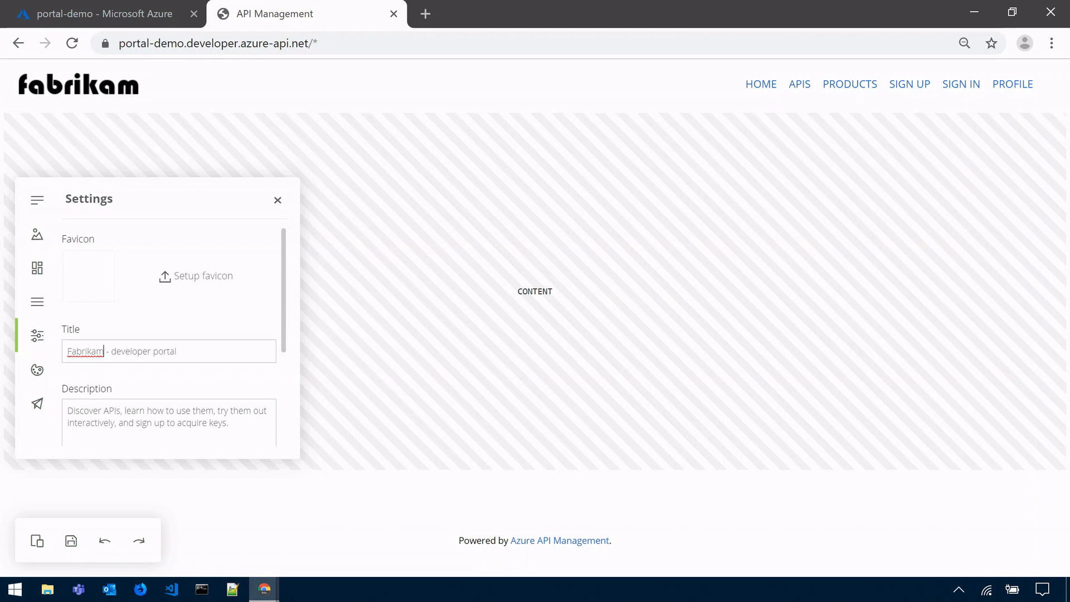
# - Examine the style guide's sections, from fonts, typography and colors through buttons, navigation and pictures to cards
pyautogui.click(39, 375)
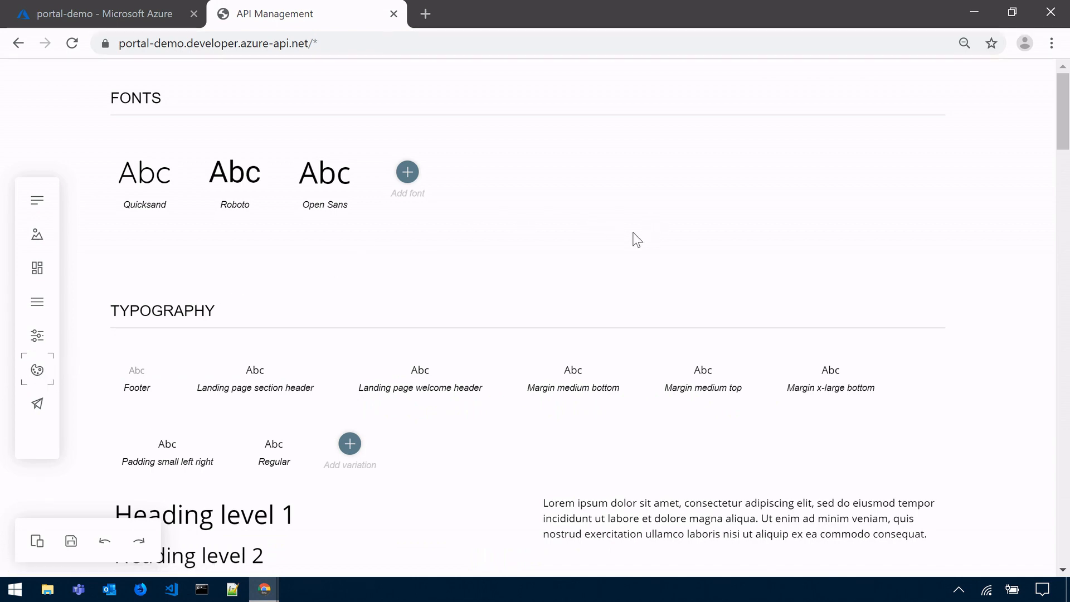
pyautogui.scroll(-1, 679, 214)
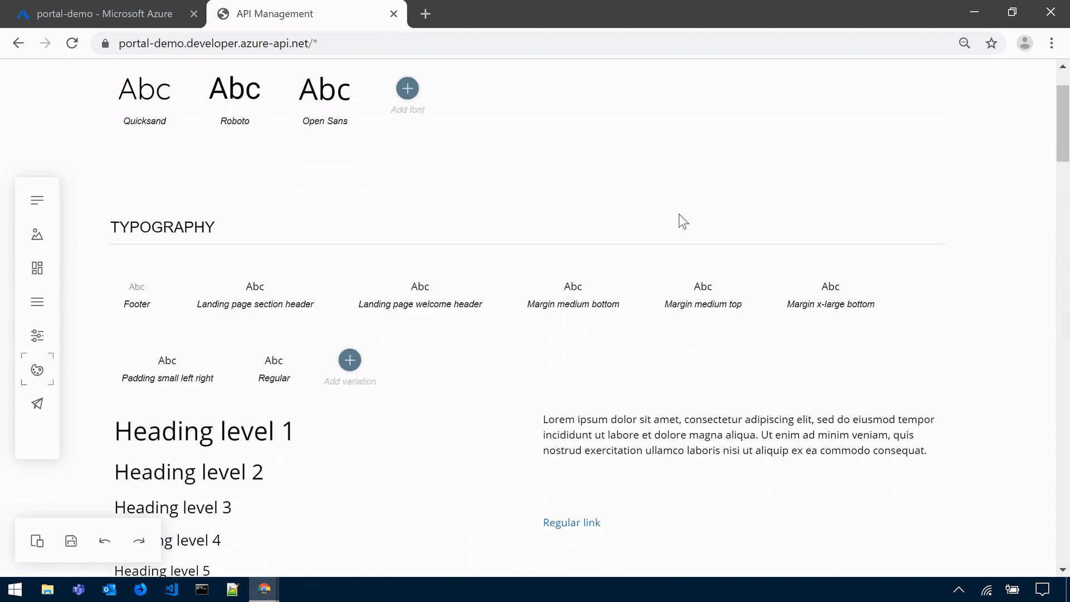
pyautogui.scroll(1, 679, 215)
pyautogui.scroll(-1, 679, 214)
pyautogui.scroll(1, 679, 214)
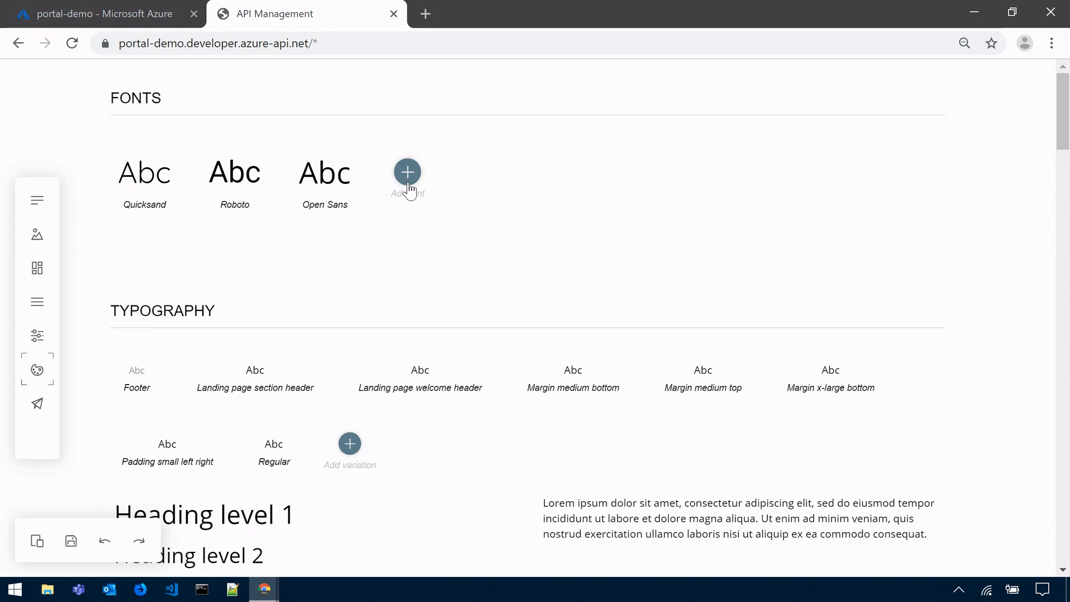
pyautogui.scroll(-4, 419, 192)
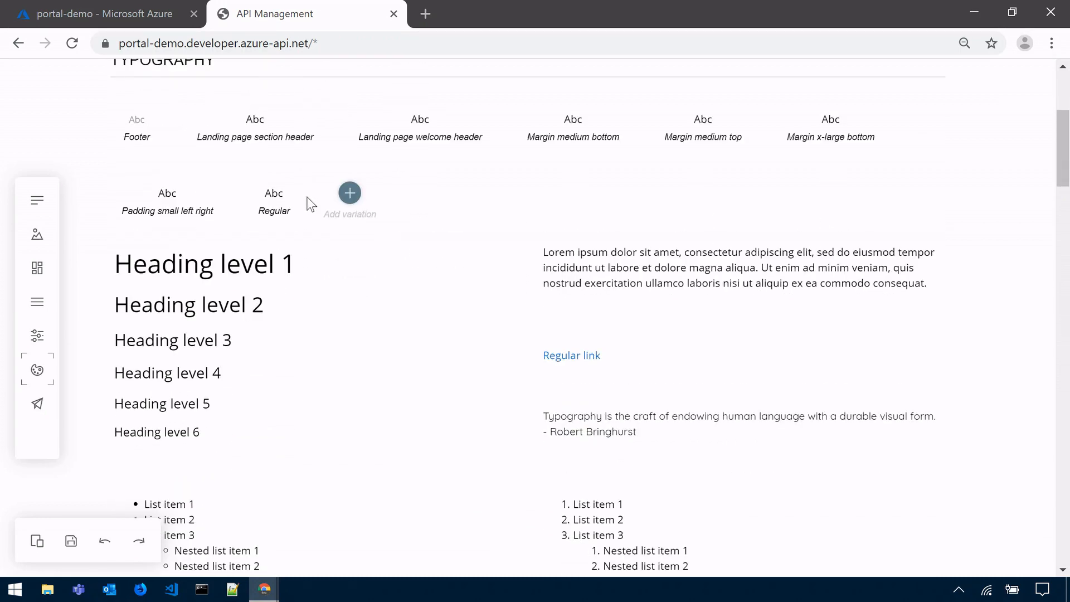
pyautogui.scroll(-8, 394, 199)
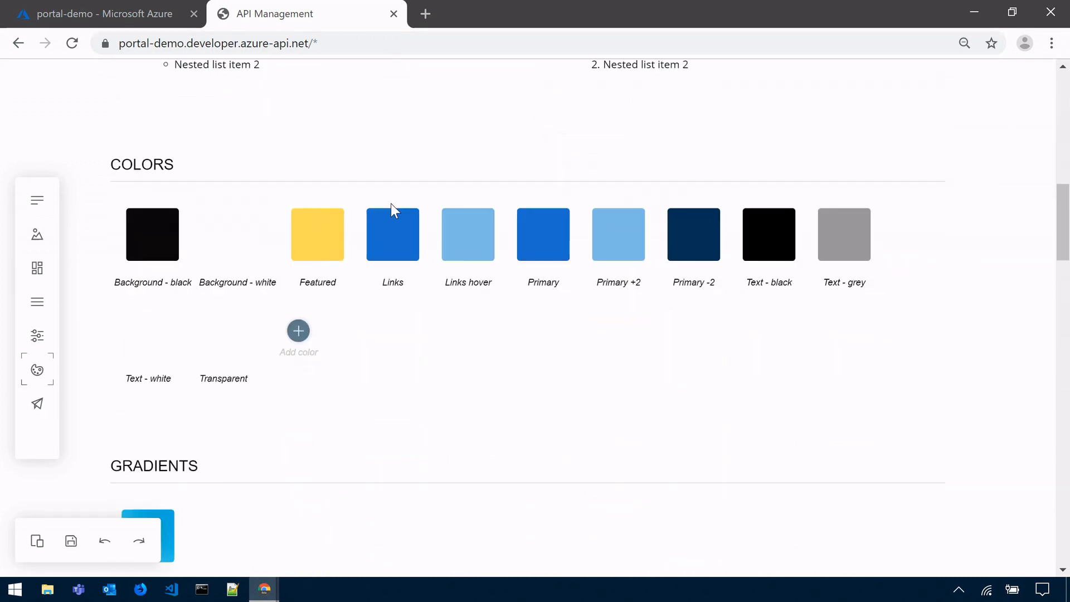
pyautogui.scroll(-6, 393, 240)
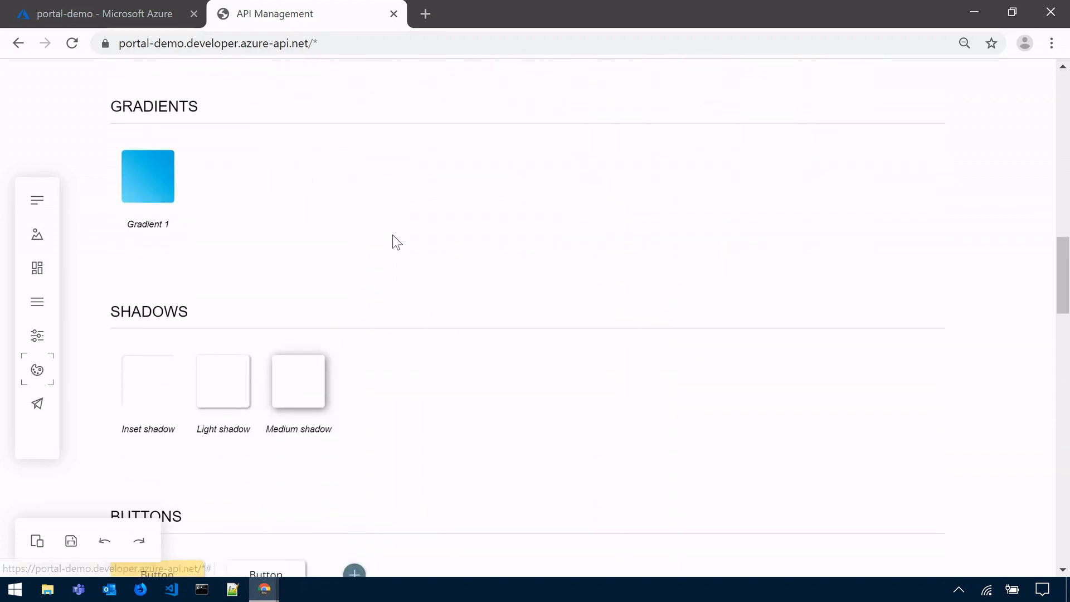
pyautogui.scroll(-8, 393, 234)
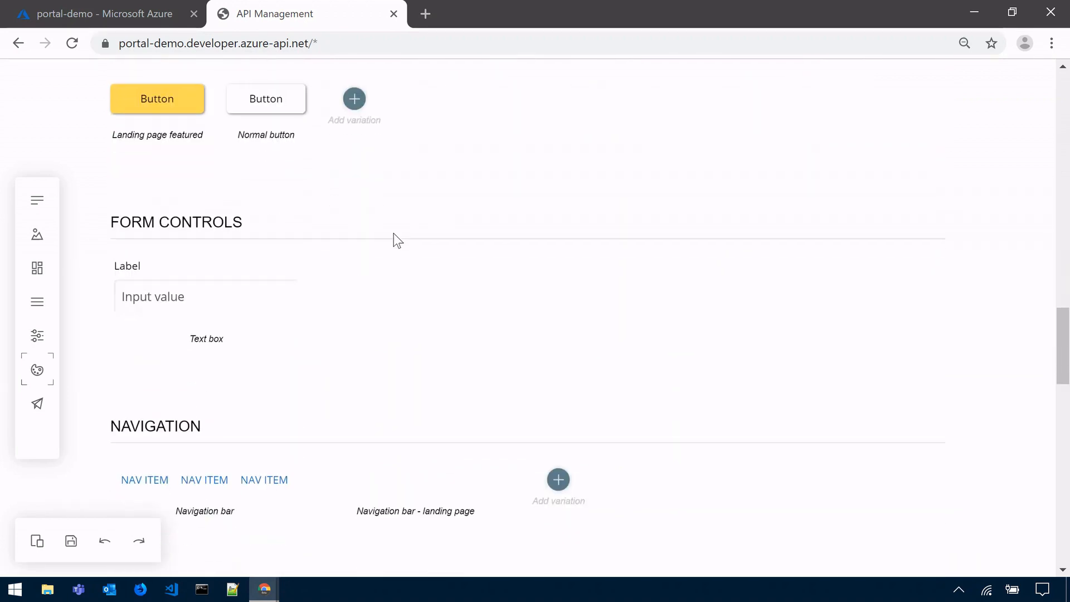
pyautogui.scroll(-7, 393, 233)
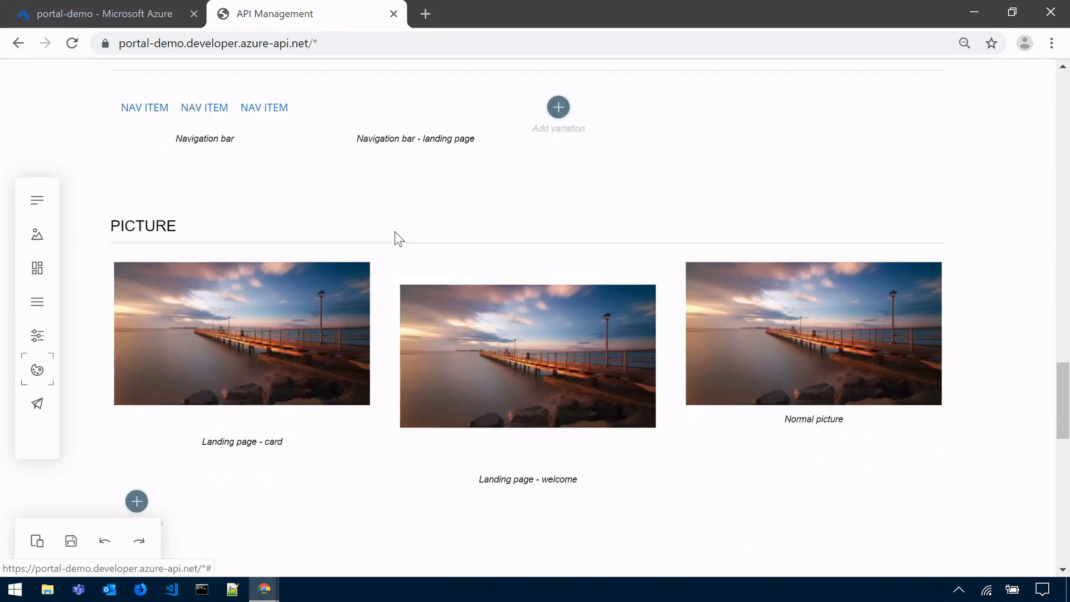
pyautogui.scroll(-7, 395, 232)
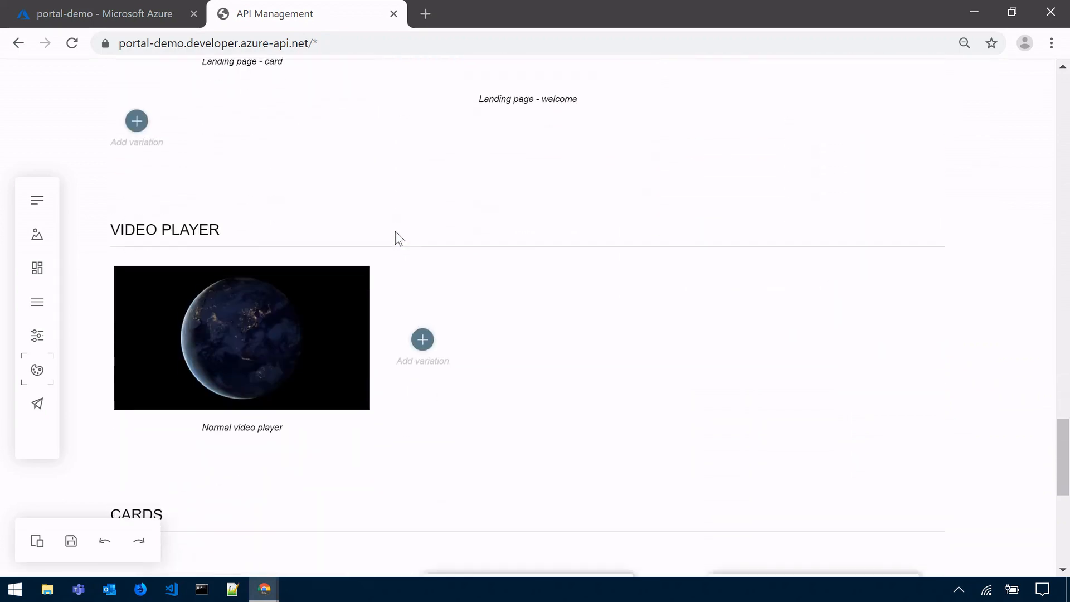
pyautogui.scroll(-7, 400, 238)
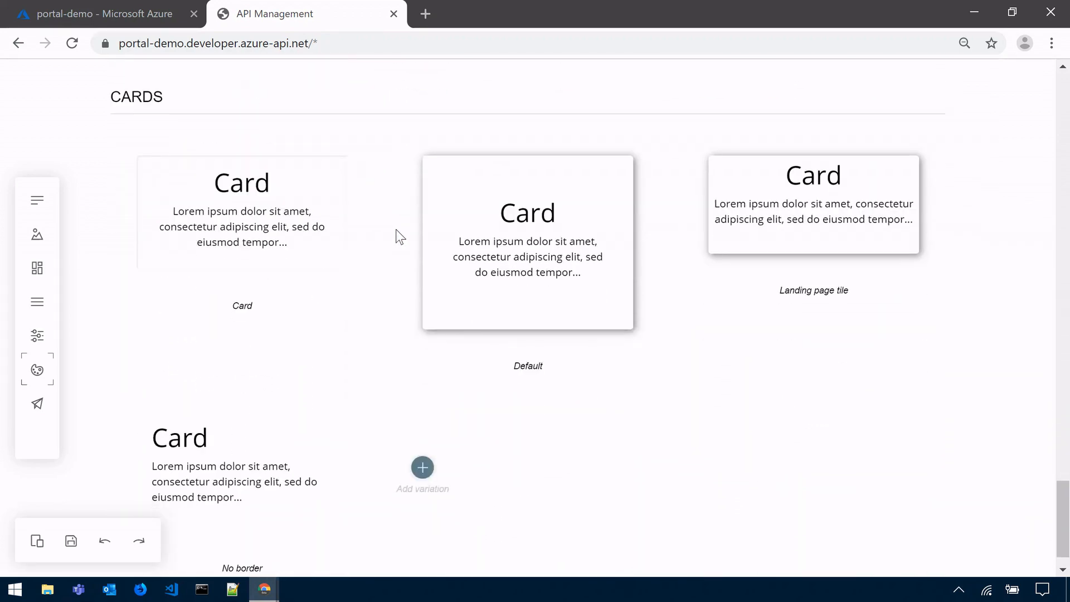
pyautogui.scroll(20, 397, 231)
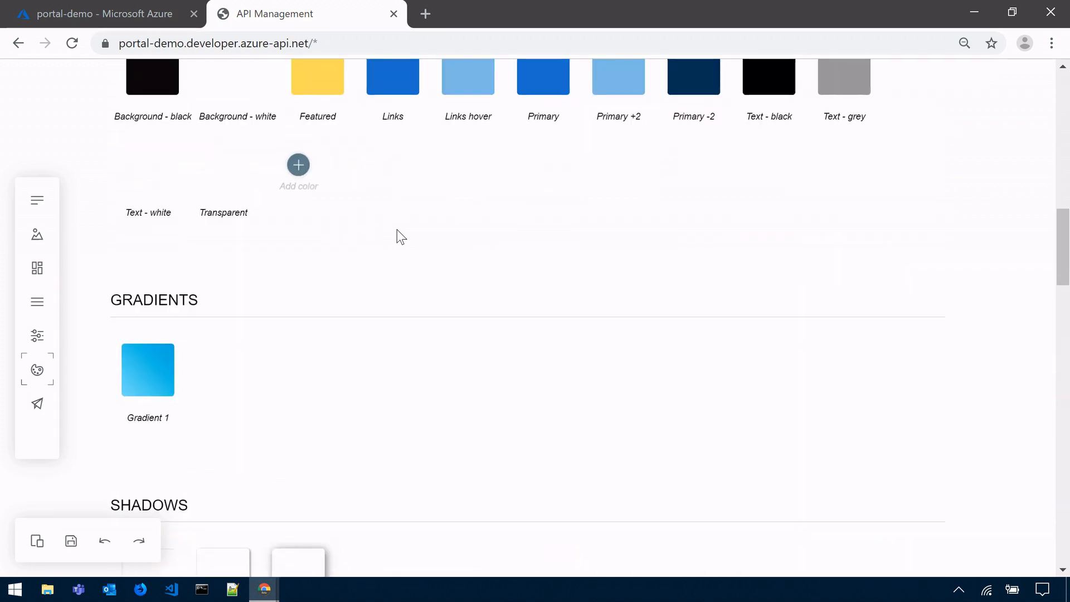
pyautogui.scroll(13, 401, 237)
# - Change the Links color in the style guide to the pinkish red #D40053 and copy its hex code
pyautogui.scroll(-2, 401, 237)
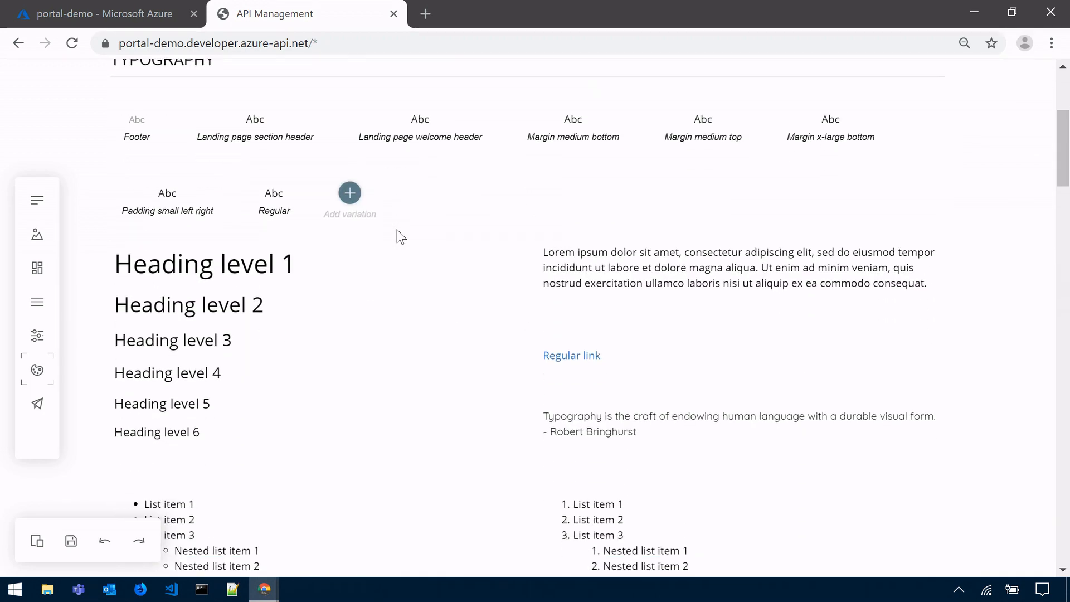
pyautogui.scroll(-7, 400, 237)
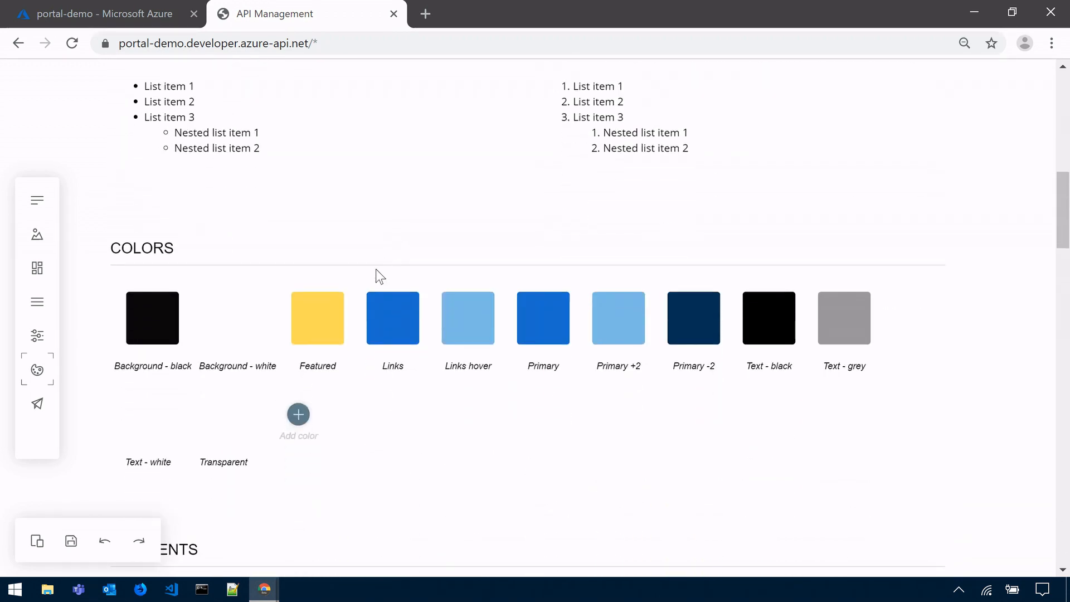
pyautogui.click(397, 330)
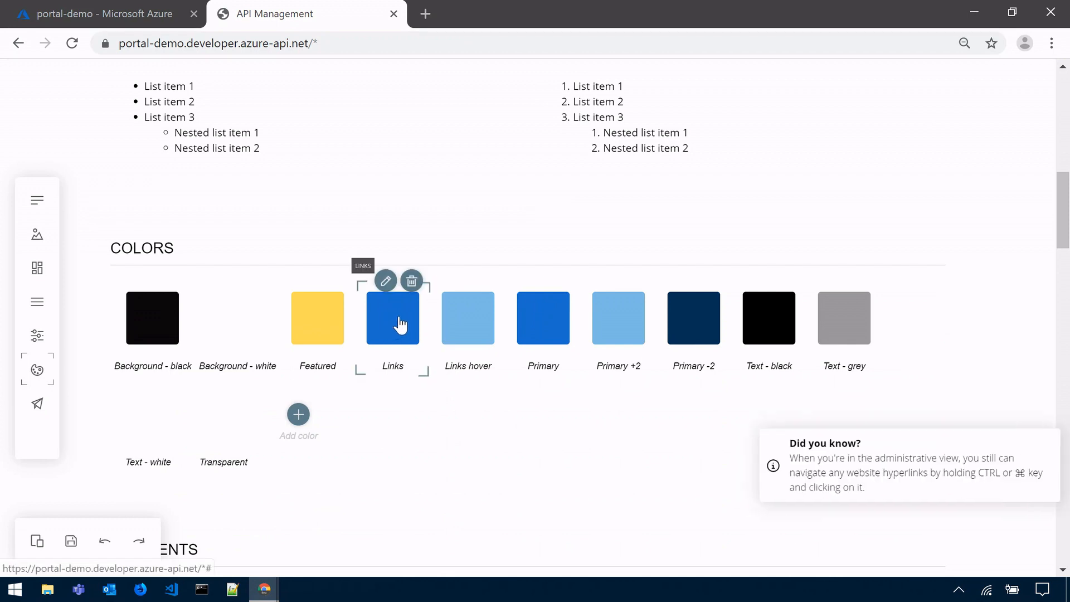
pyautogui.click(379, 291)
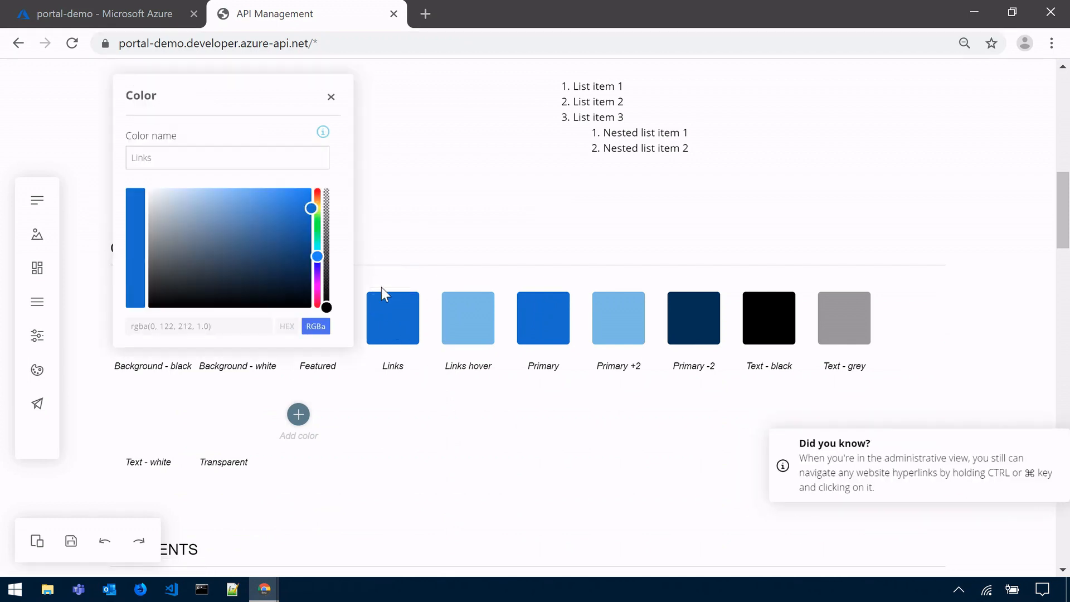
pyautogui.click(315, 297)
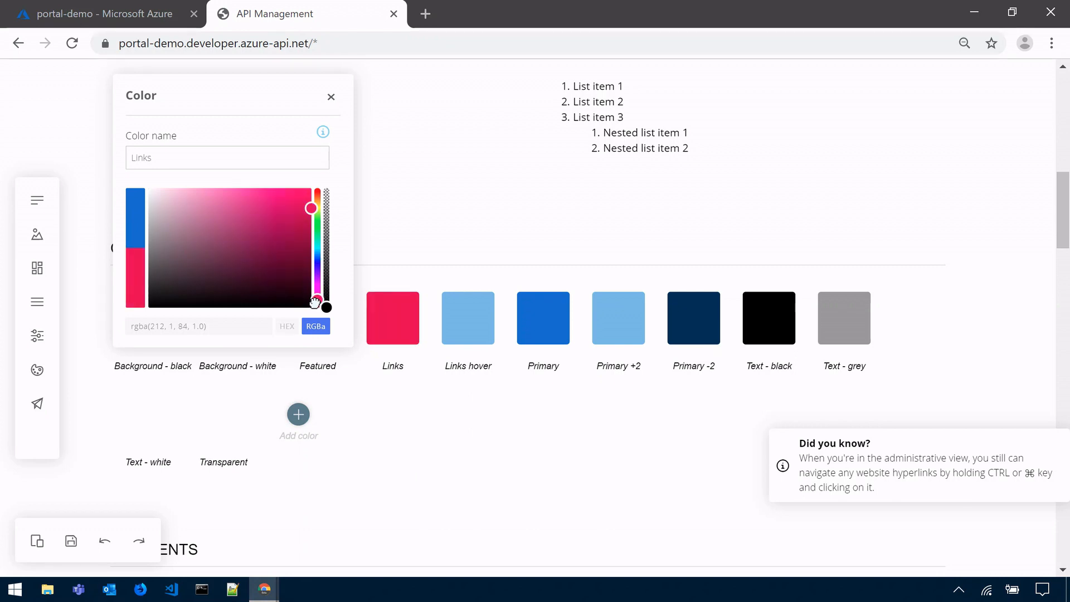
pyautogui.click(287, 327)
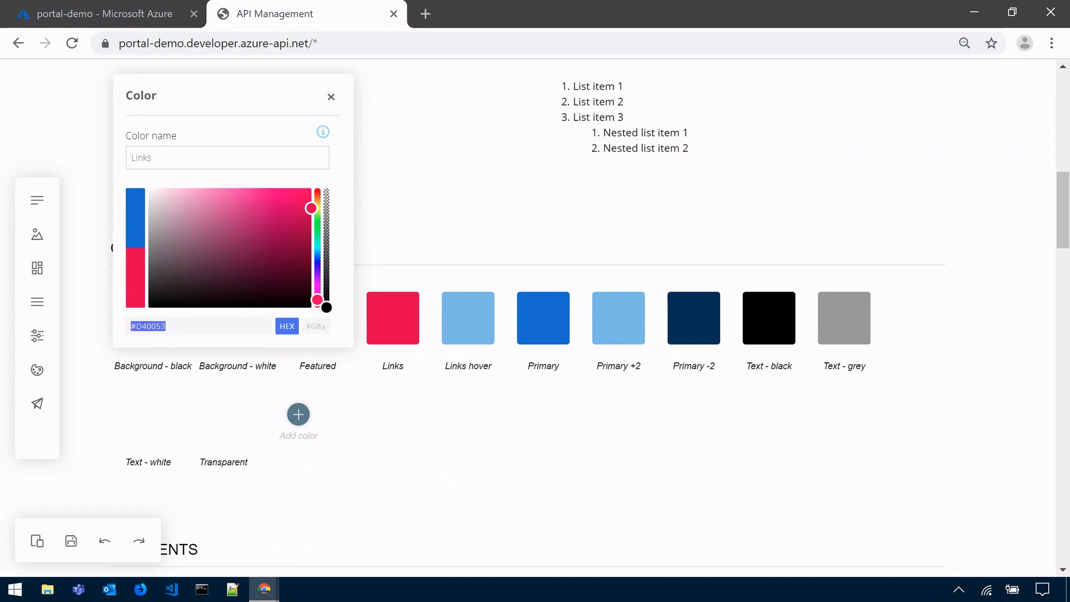
pyautogui.click(332, 98)
pyautogui.click(331, 98)
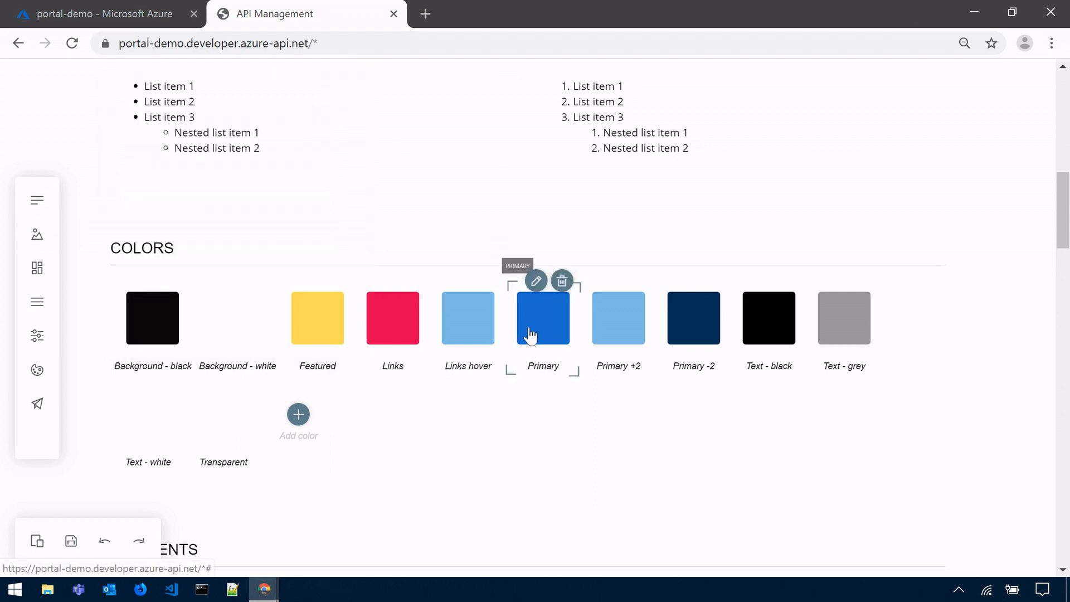
# - Set the Primary color to the copied hex code #D40053 and close its color editor
pyautogui.click(536, 281)
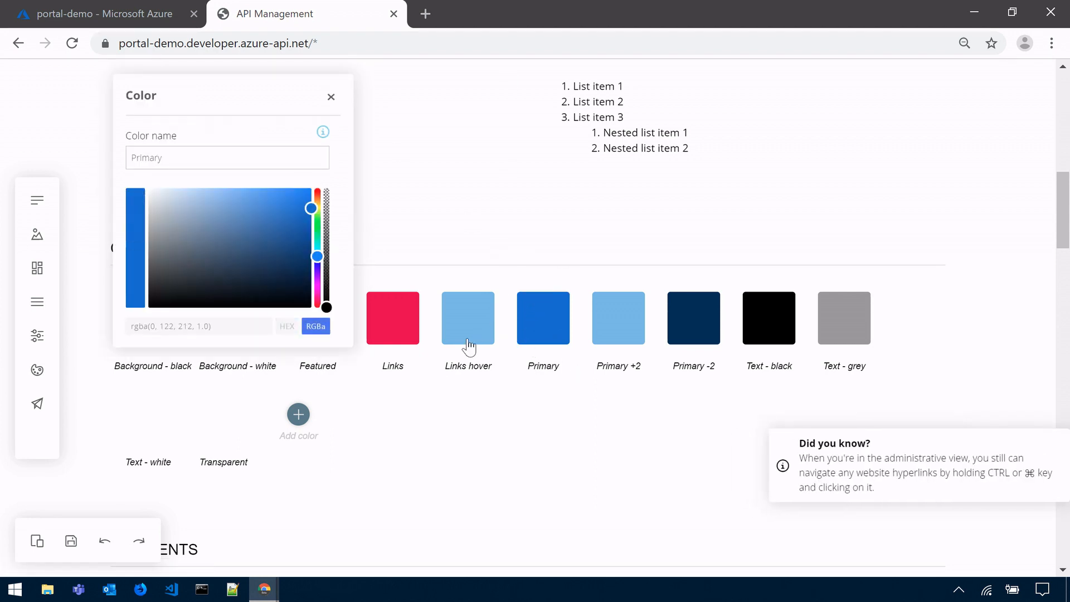
pyautogui.click(287, 327)
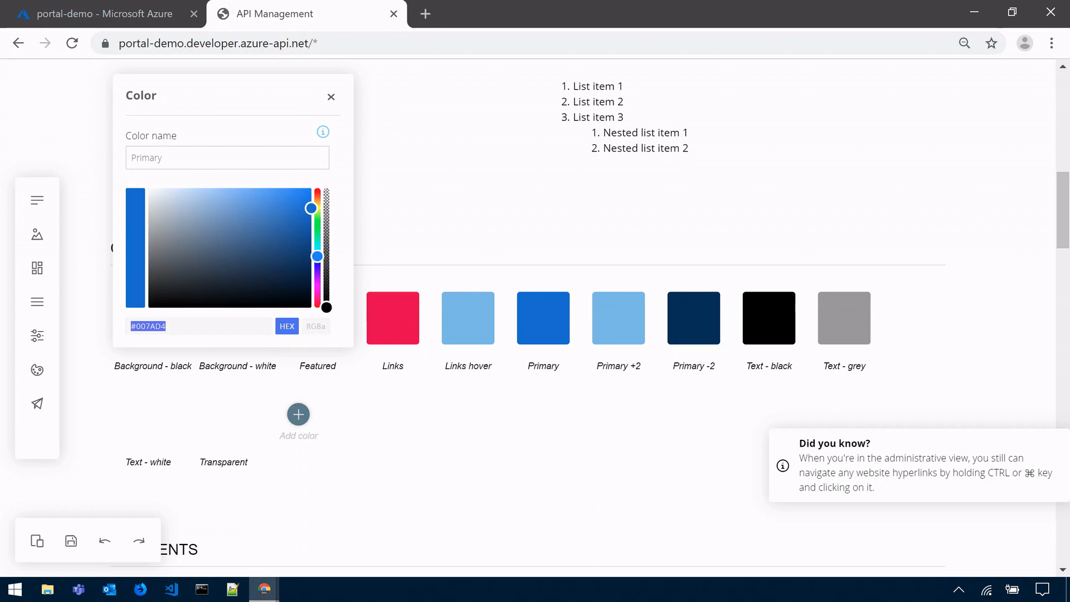
pyautogui.hotkey('ctrl', 'v')
pyautogui.click(402, 362)
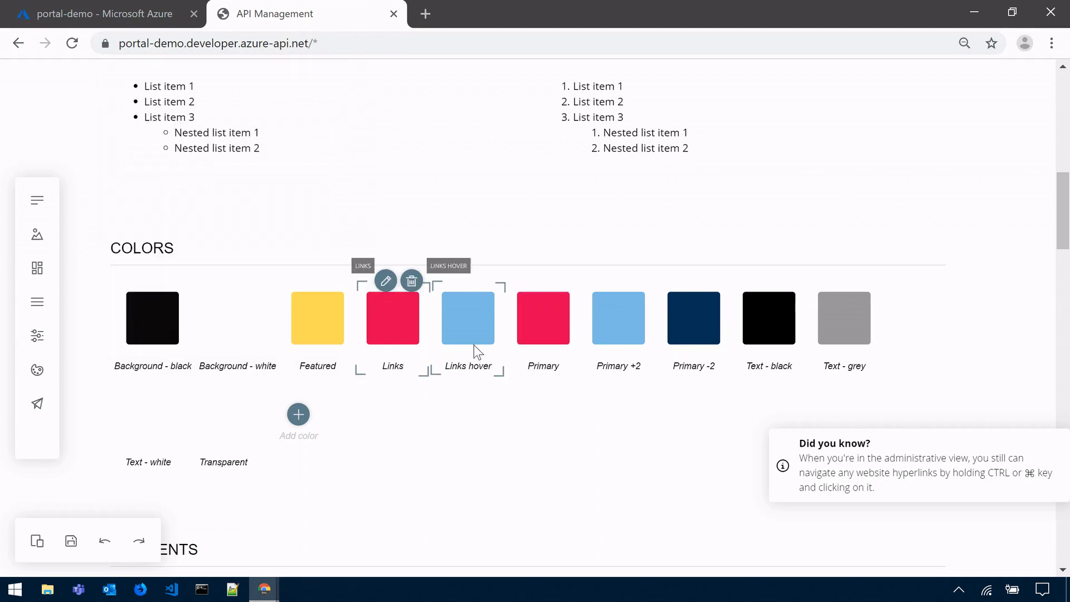
# - Change the Links hover color in the style guide to the purple #8A3E97 and copy its hex code
pyautogui.click(469, 337)
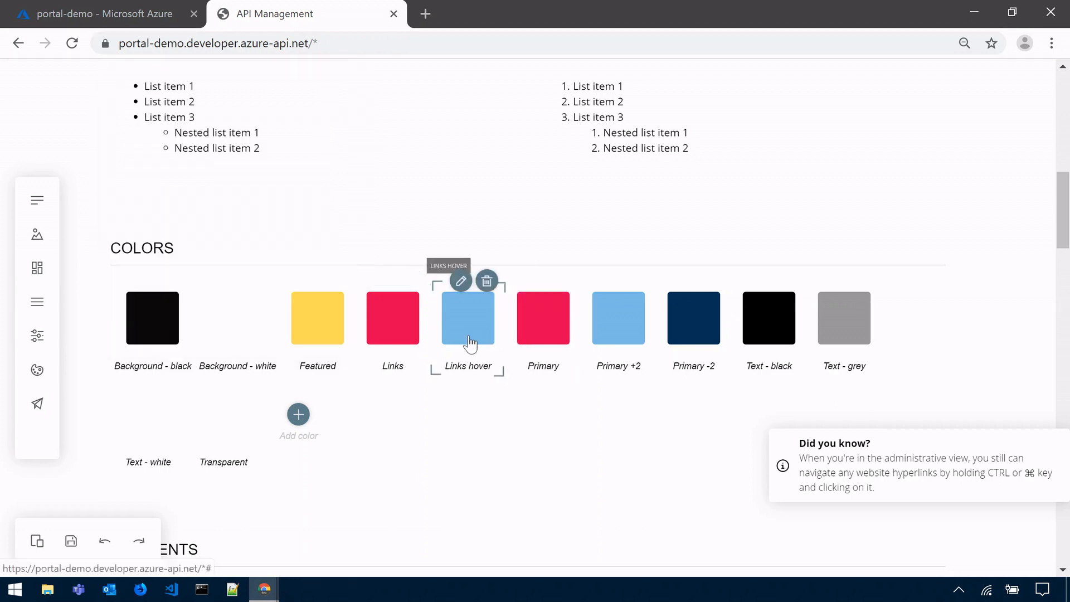
pyautogui.click(461, 281)
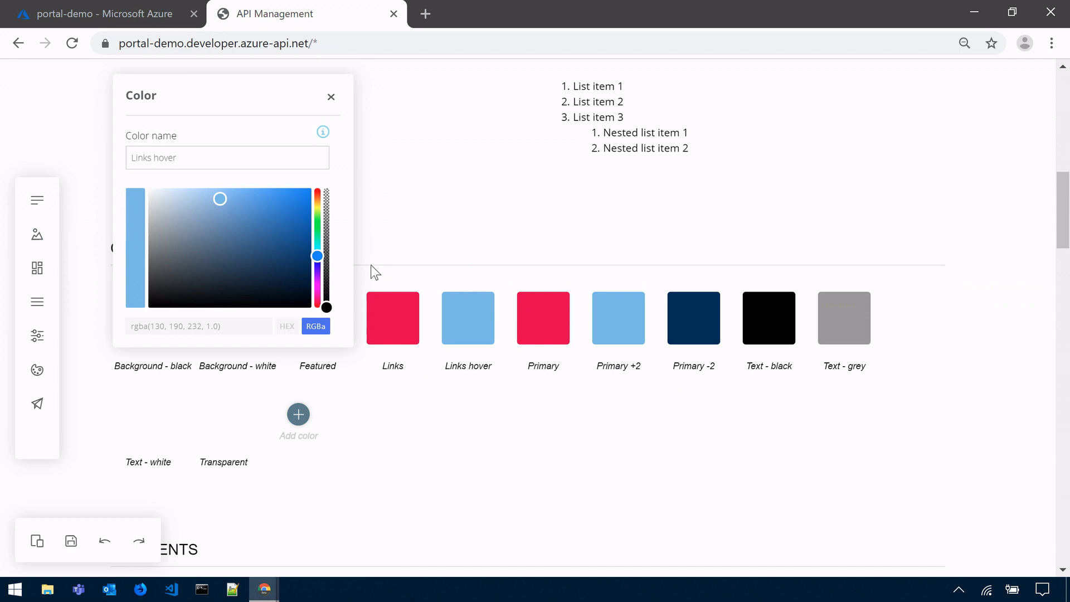
pyautogui.click(317, 202)
pyautogui.moveTo(316, 203); pyautogui.dragTo(317, 290)
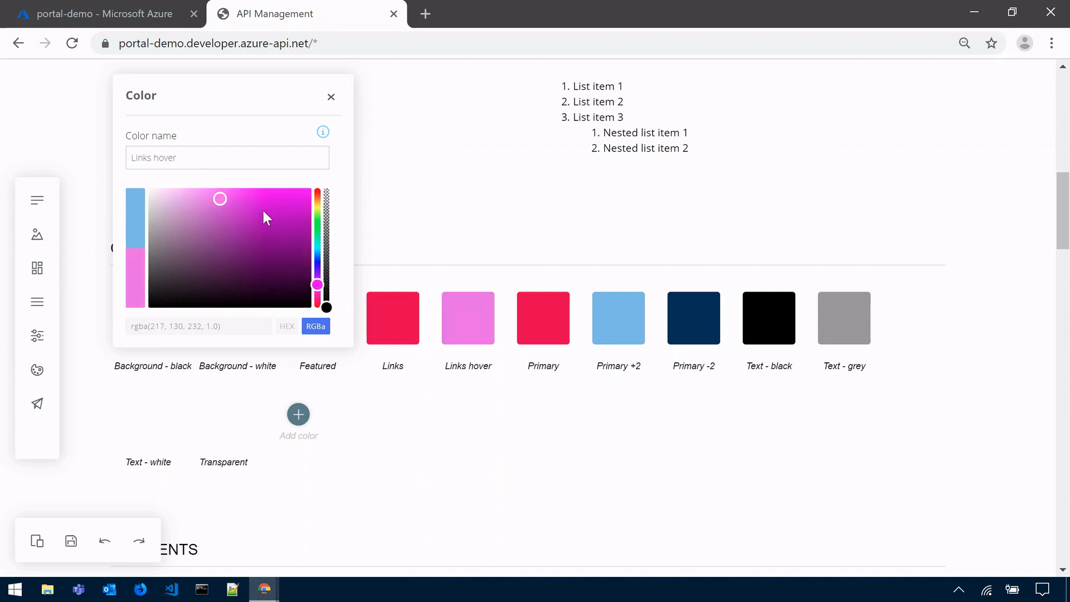
pyautogui.click(244, 237)
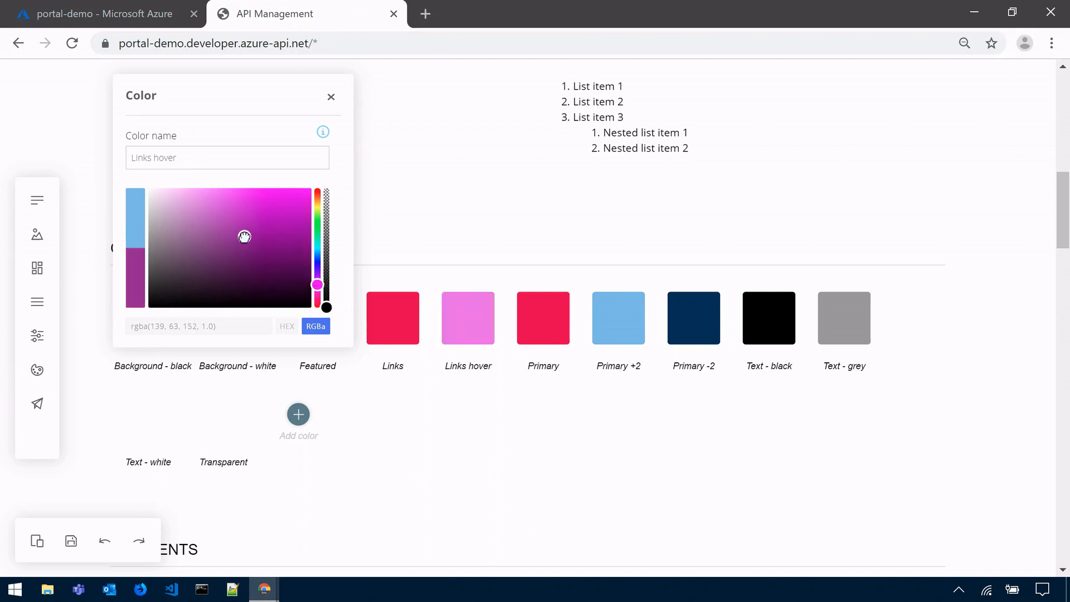
pyautogui.click(286, 328)
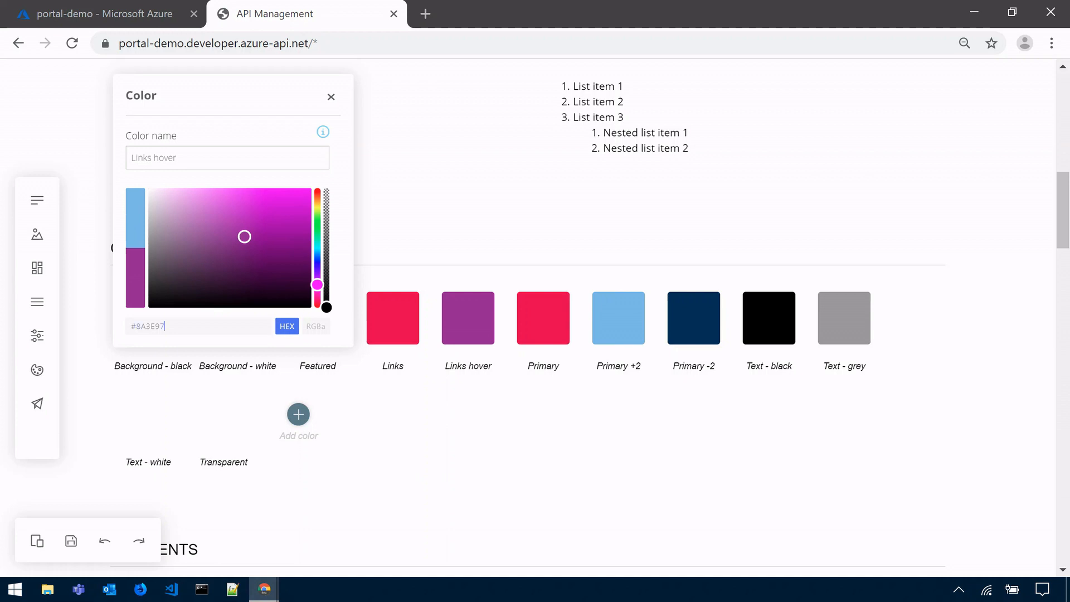
pyautogui.hotkey('ctrl', 'a')
pyautogui.hotkey('ctrl', 'c')
# - Set the Primary +2 color to the copied hex code #8A3E97 and close its color editor
pyautogui.click(628, 339)
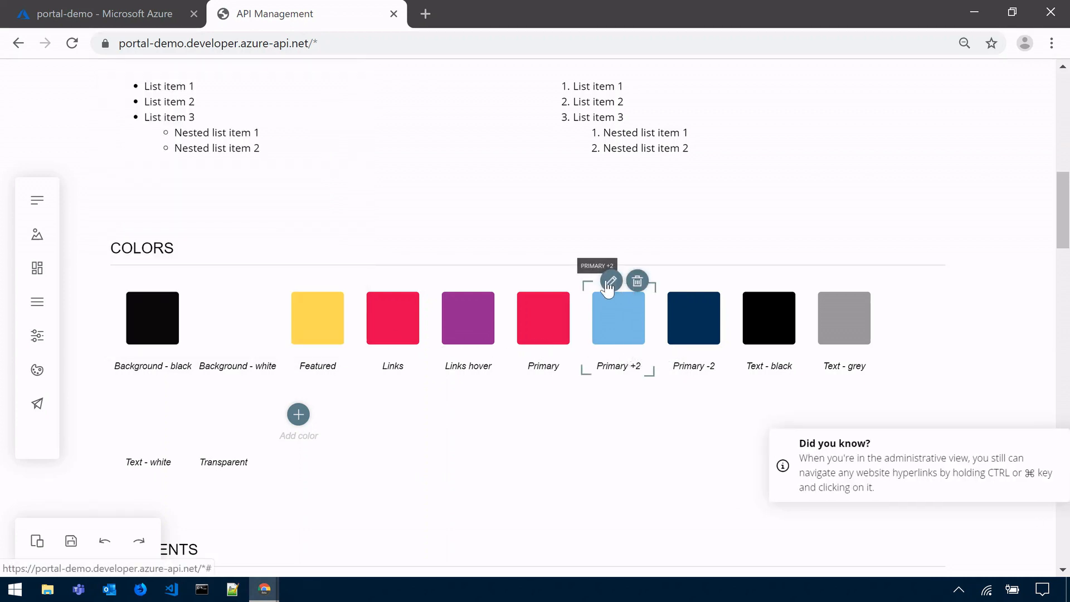
pyautogui.click(620, 312)
pyautogui.click(283, 329)
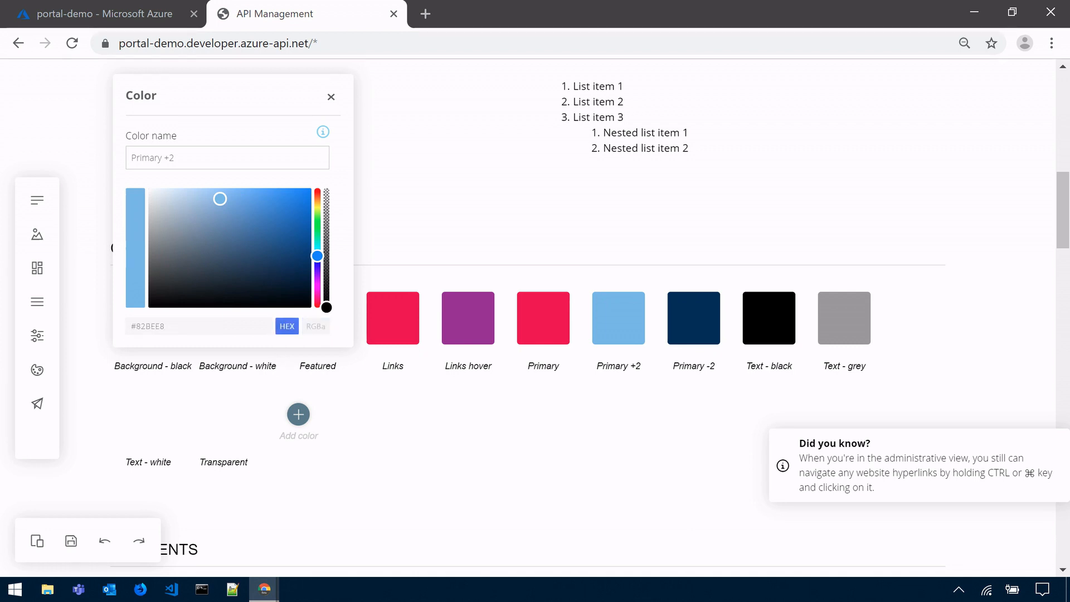
pyautogui.hotkey('ctrl', 'a')
pyautogui.hotkey('ctrl', 'v')
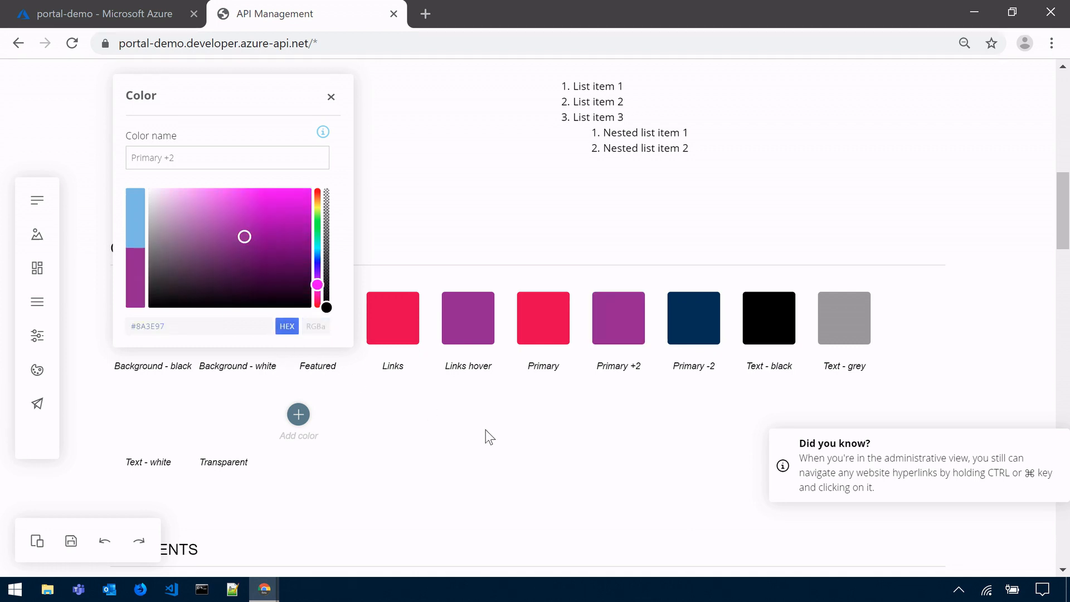
pyautogui.click(330, 101)
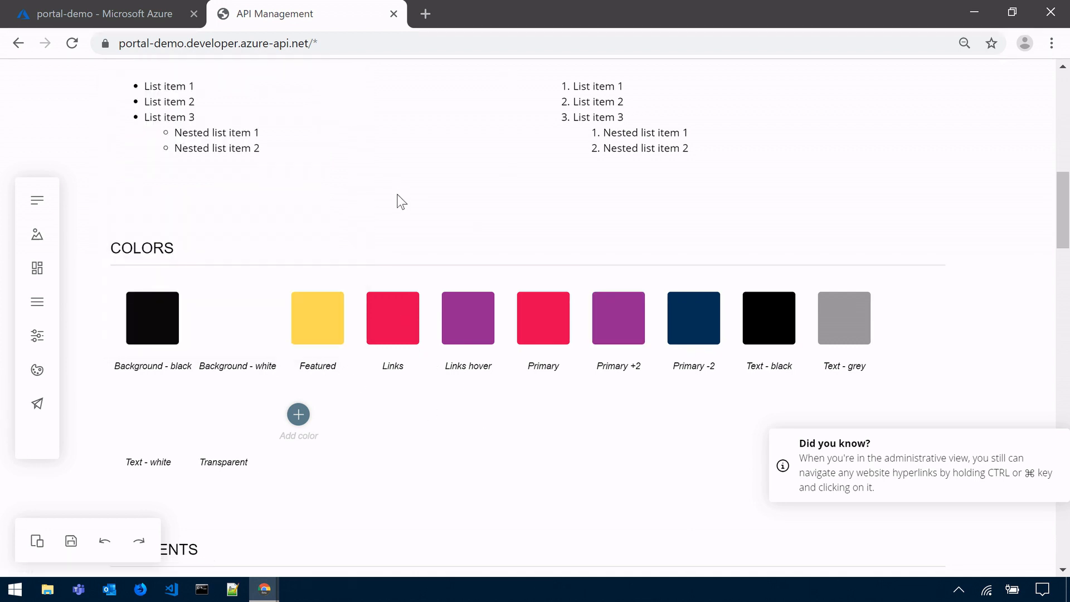
# - Edit the Landing page featured button style and set its default-state background color to the pinkish red theme color
pyautogui.scroll(-4, 393, 204)
pyautogui.scroll(-7, 393, 204)
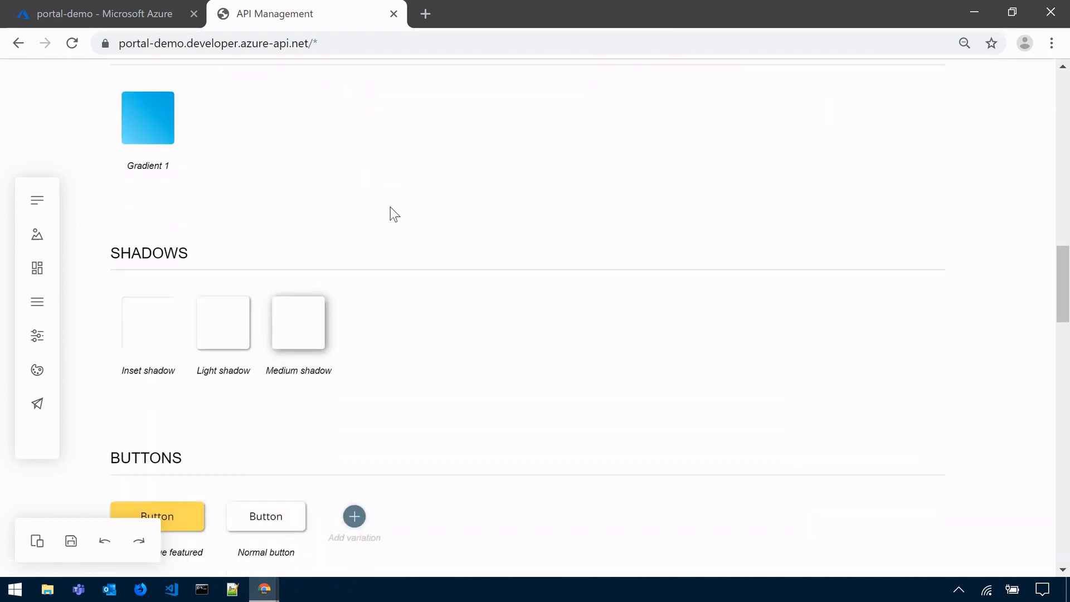
pyautogui.click(182, 350)
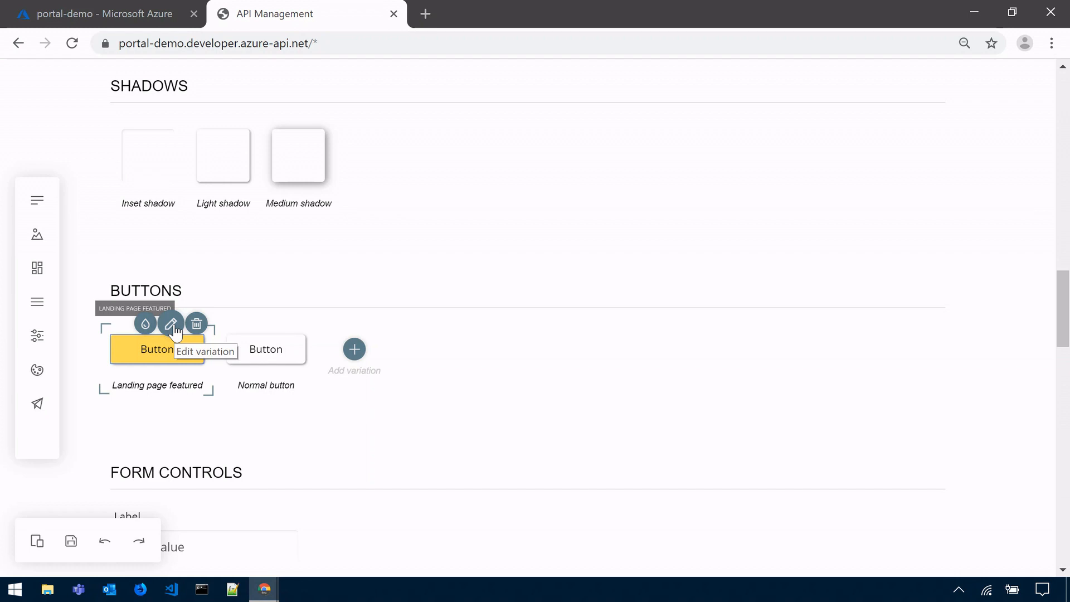
pyautogui.click(172, 326)
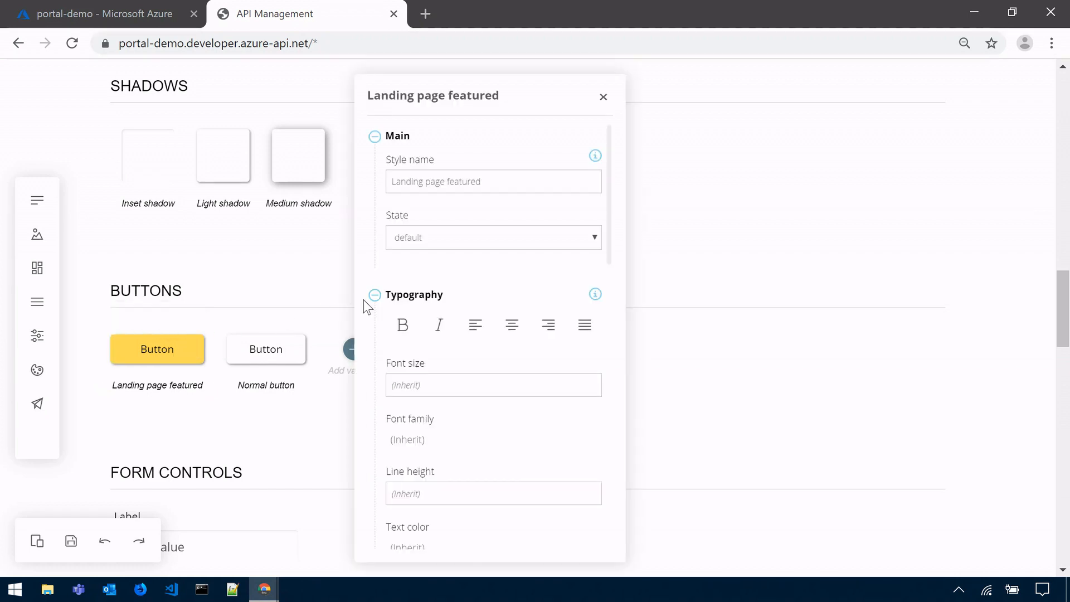
pyautogui.scroll(-3, 373, 296)
pyautogui.scroll(3, 371, 299)
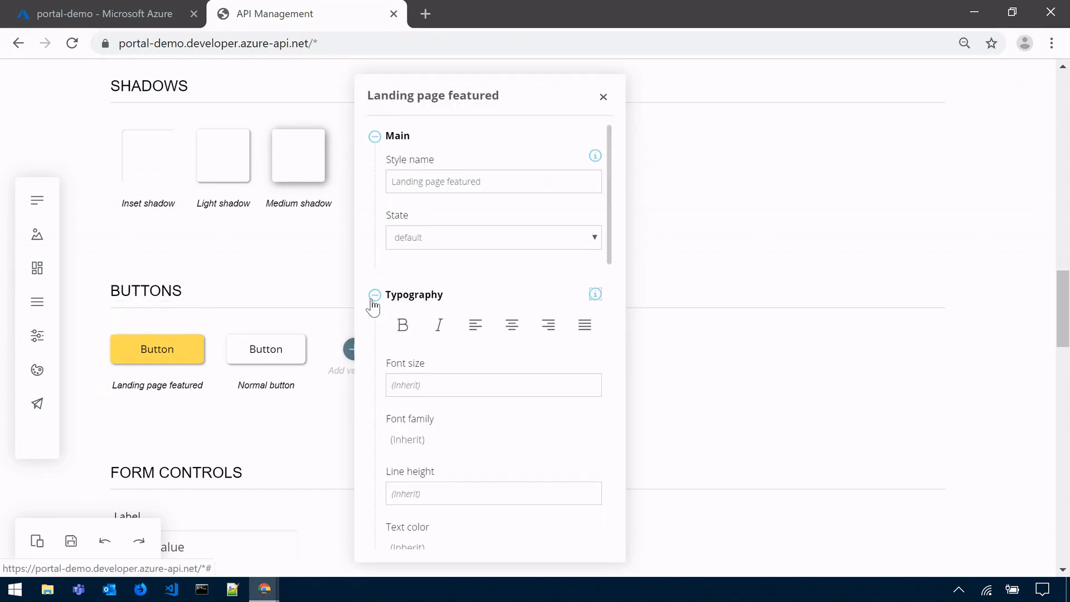
pyautogui.scroll(-10, 372, 301)
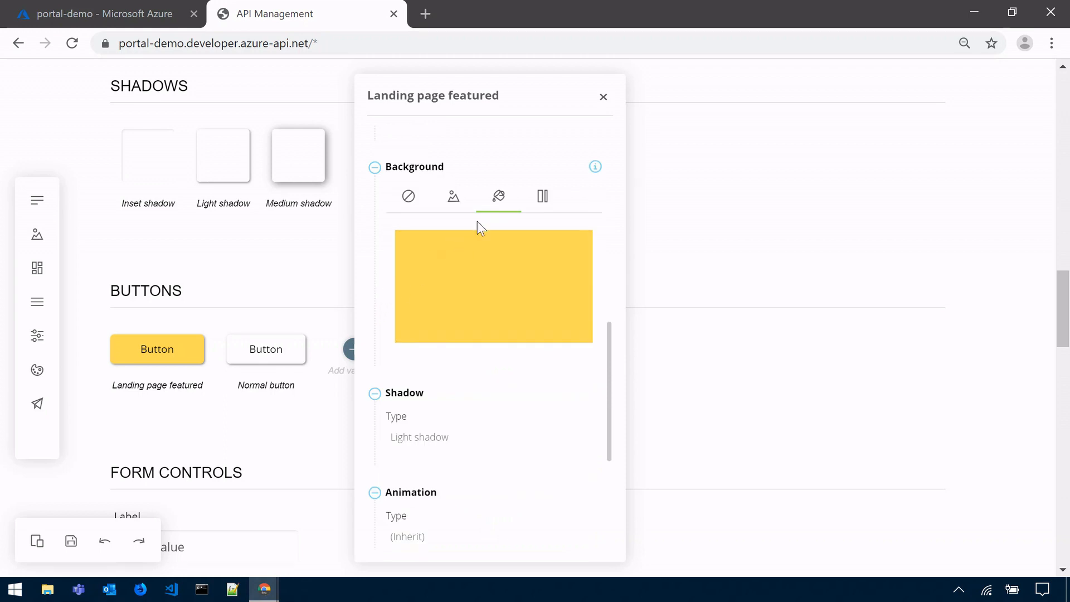
pyautogui.click(498, 199)
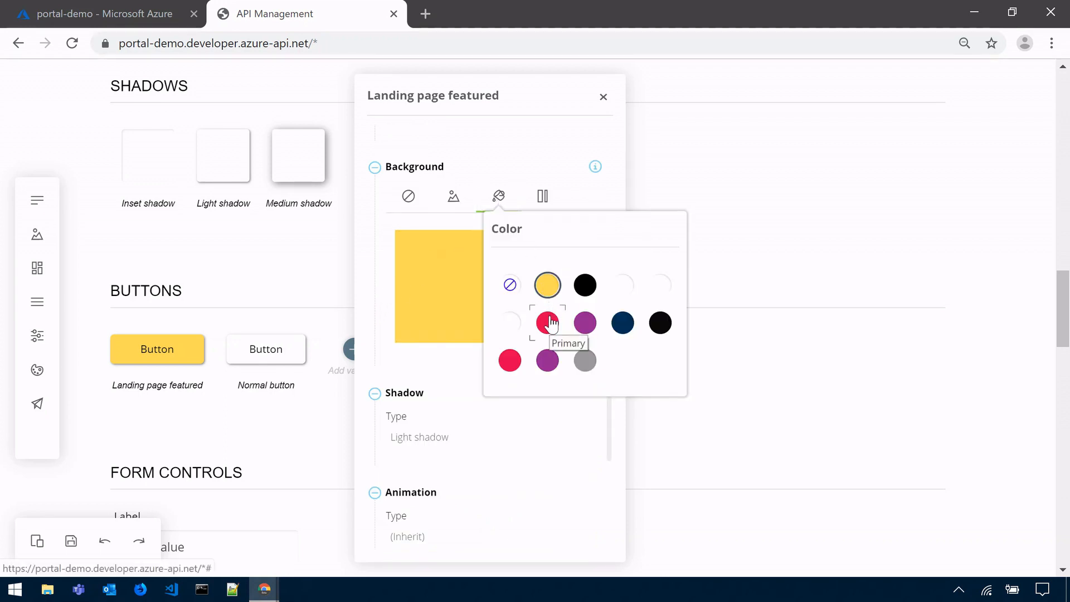
pyautogui.click(513, 363)
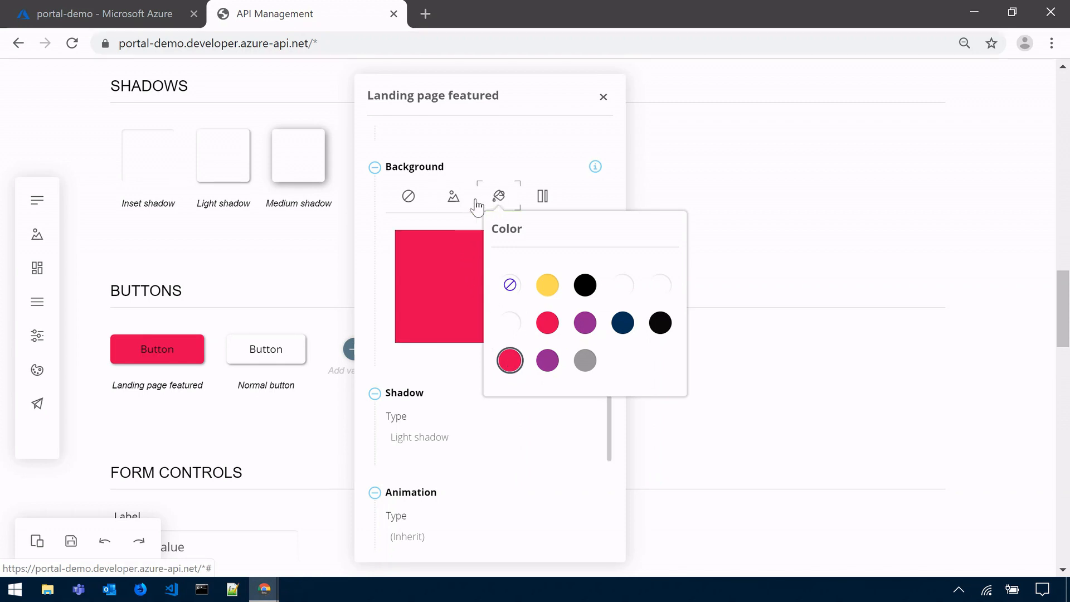
pyautogui.click(369, 282)
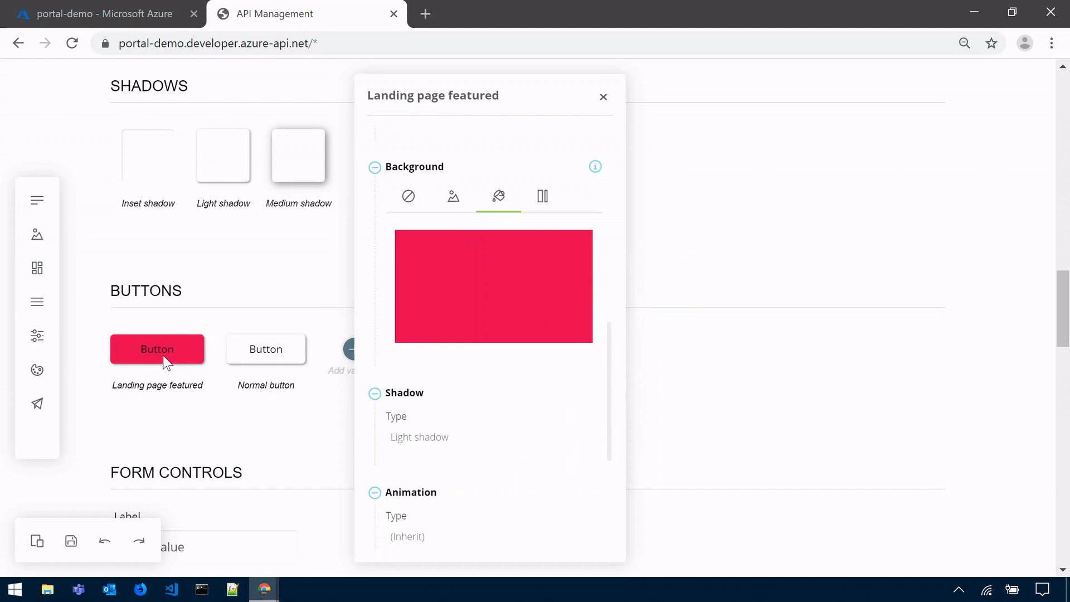
# - Set the Landing page featured button's default text color to Text - white
pyautogui.scroll(5, 387, 276)
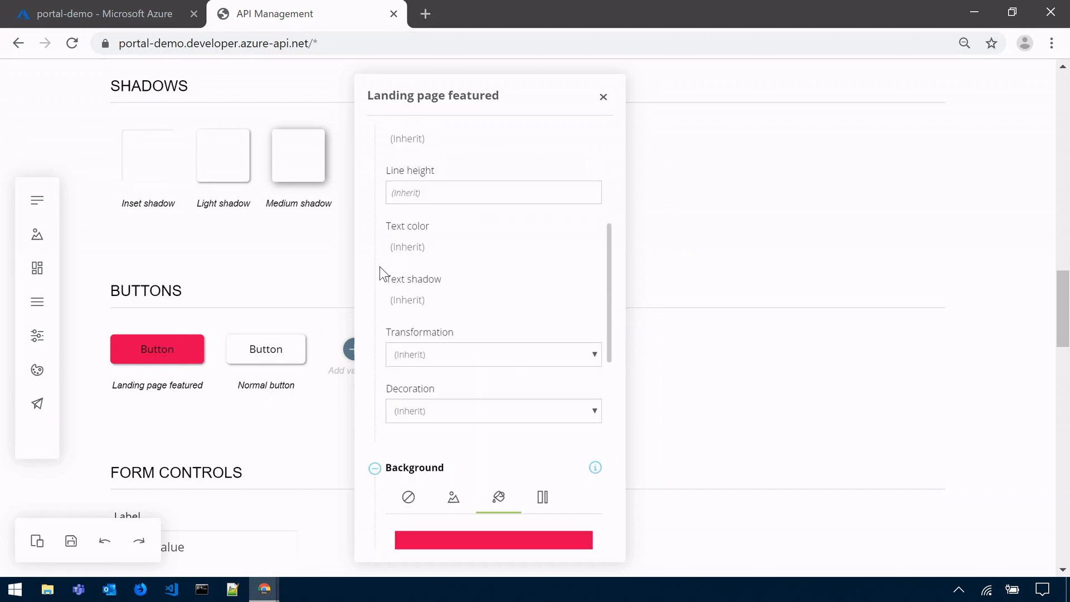
pyautogui.click(405, 251)
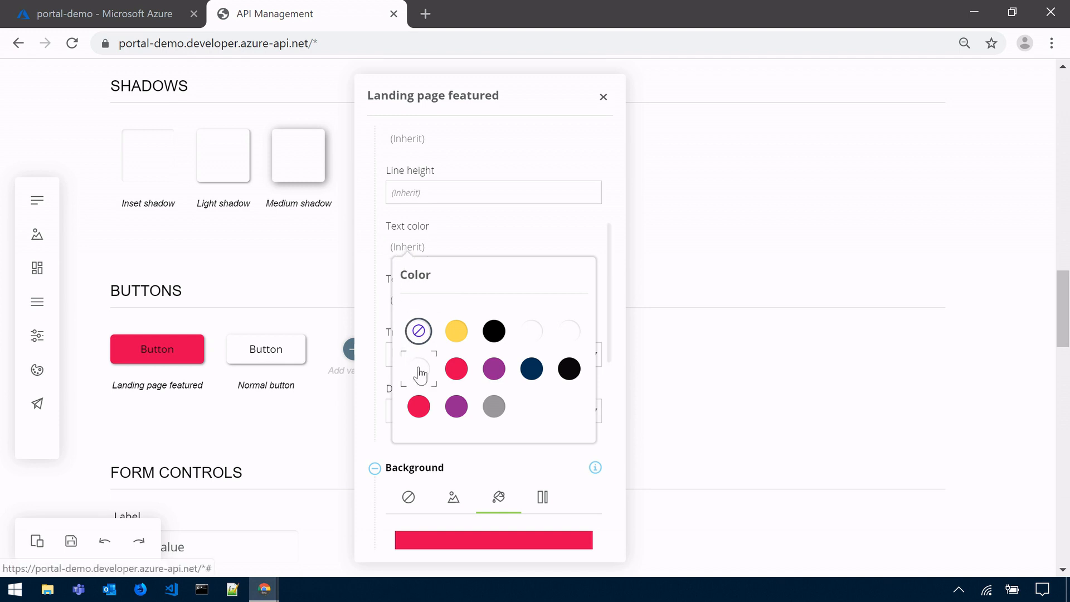
pyautogui.click(383, 239)
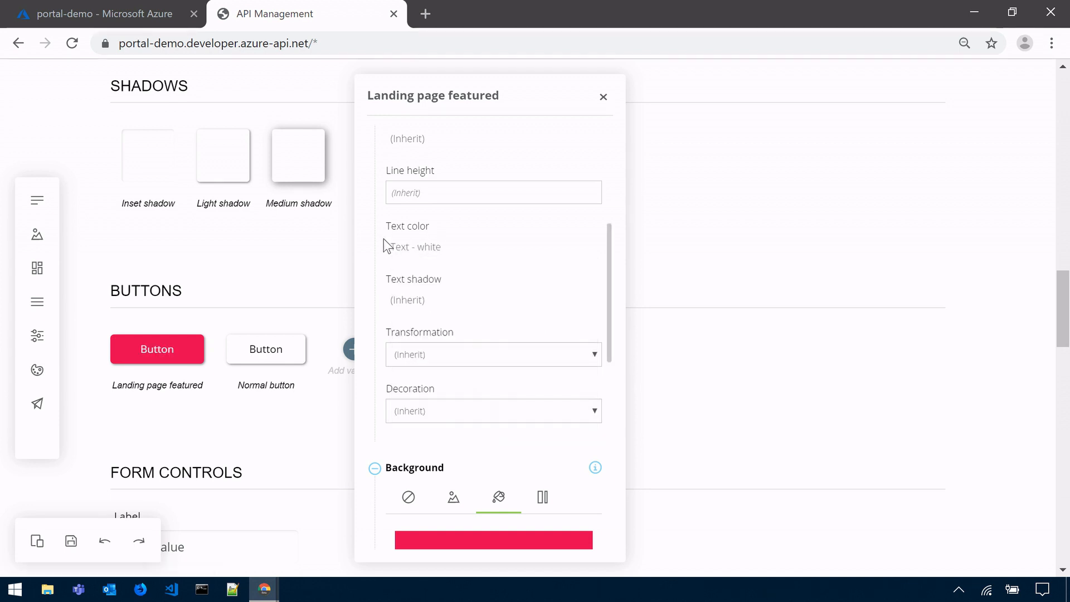
# - Set the text color of the Landing page featured button's hover state to Text - white, check its background and close the style editor
pyautogui.scroll(5, 381, 241)
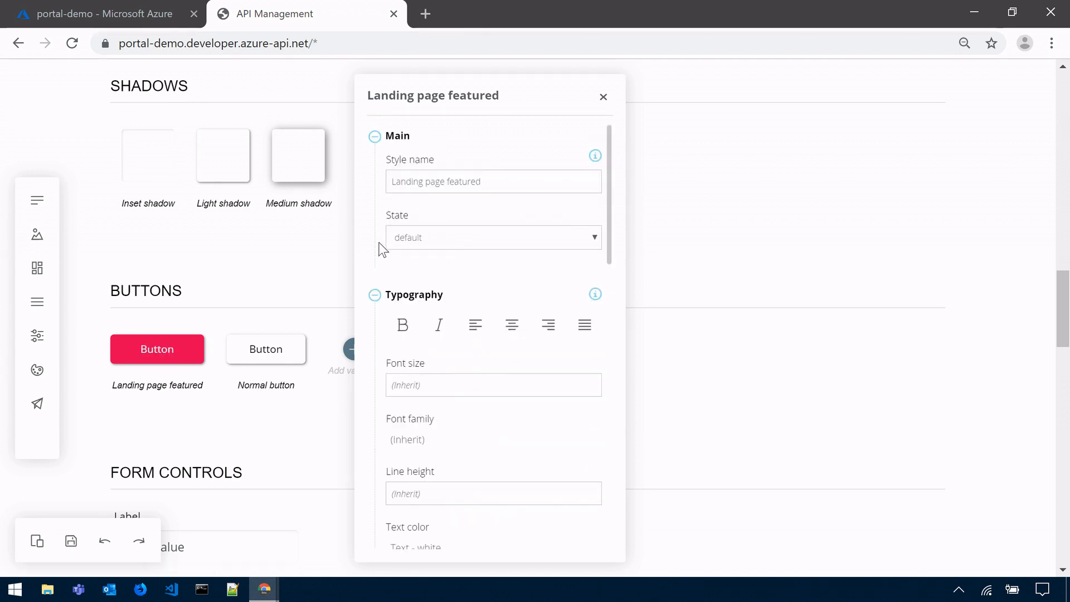
pyautogui.click(432, 245)
pyautogui.click(433, 296)
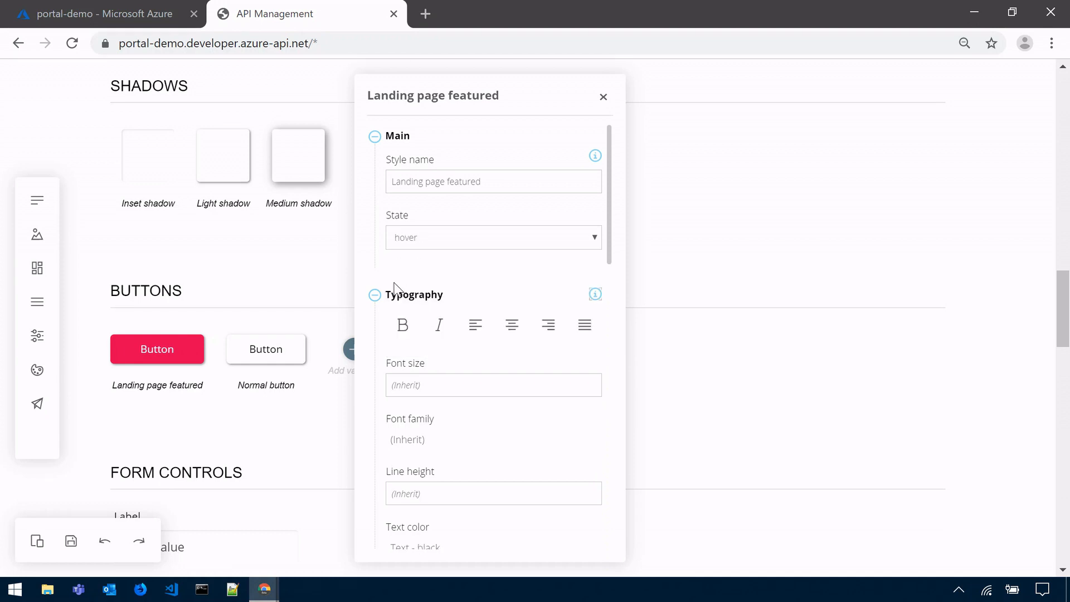
pyautogui.scroll(-3, 373, 271)
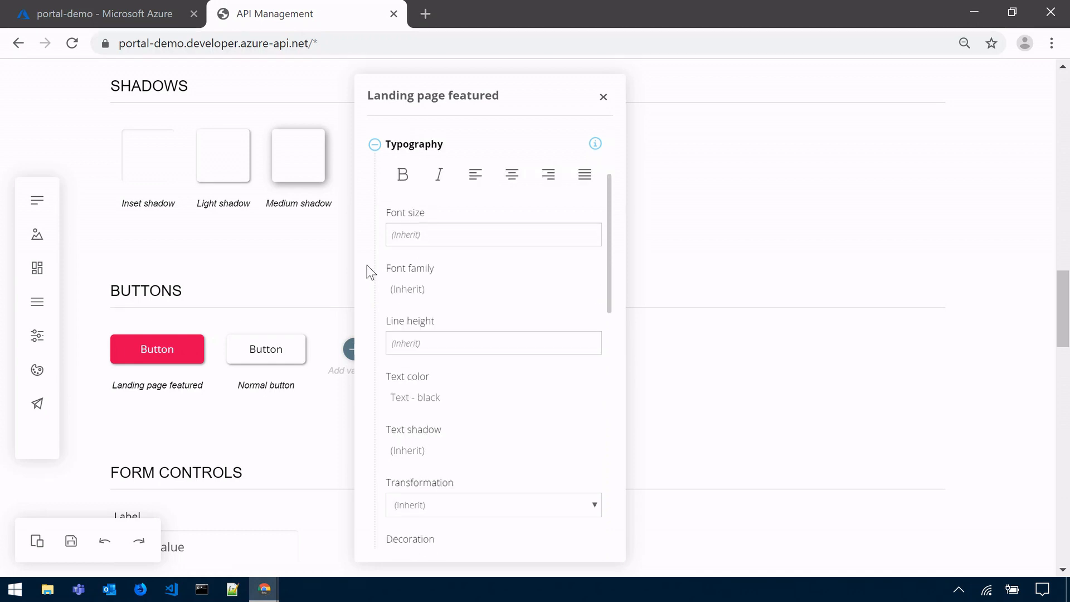
pyautogui.click(438, 407)
pyautogui.click(425, 315)
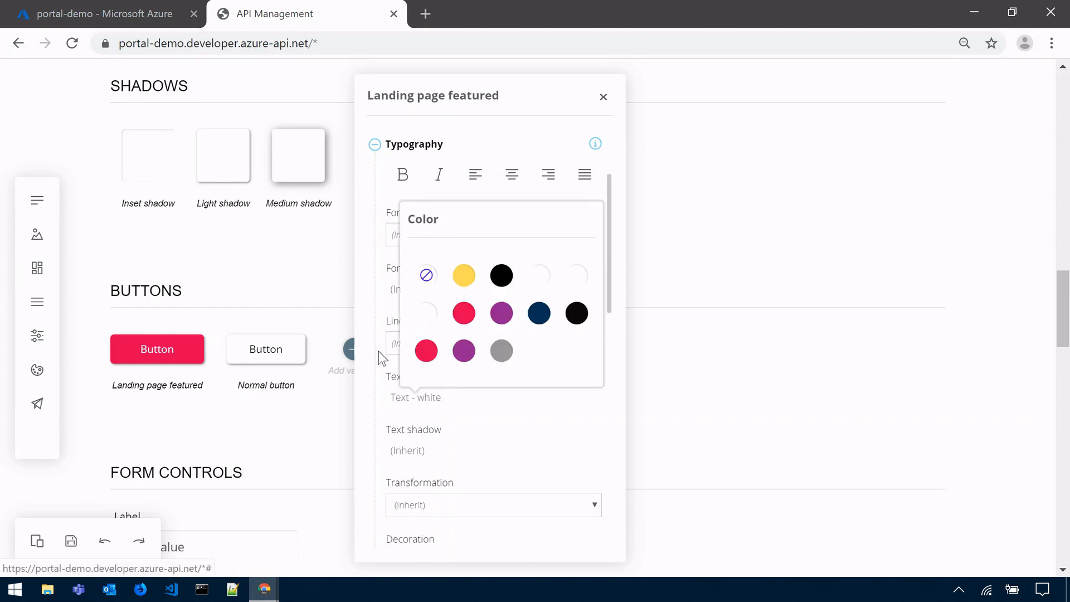
pyautogui.click(427, 318)
pyautogui.click(373, 358)
pyautogui.scroll(-8, 370, 359)
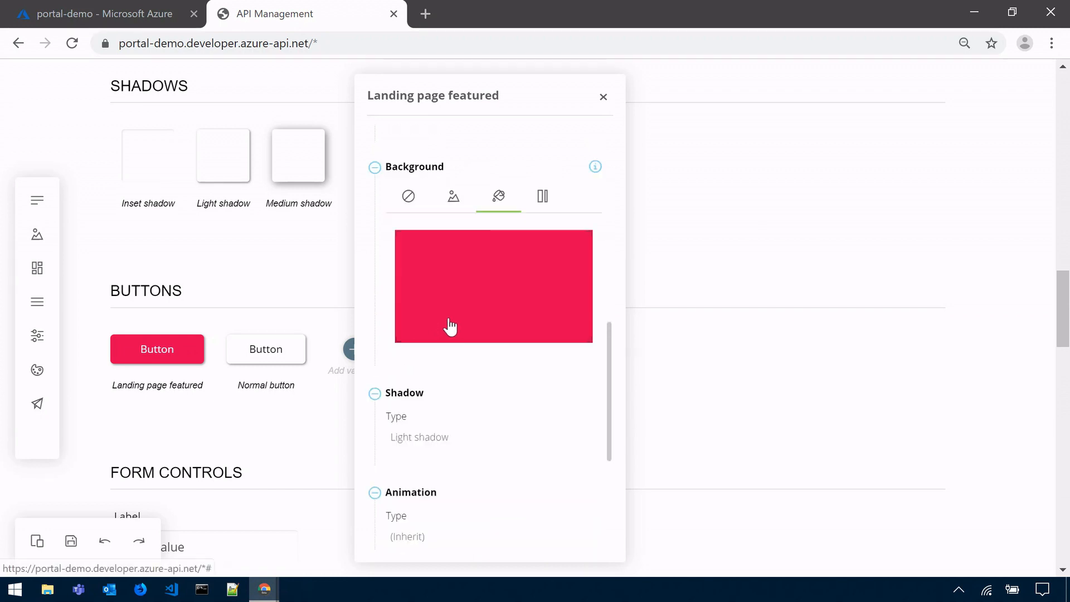
pyautogui.scroll(-2, 450, 327)
pyautogui.click(602, 97)
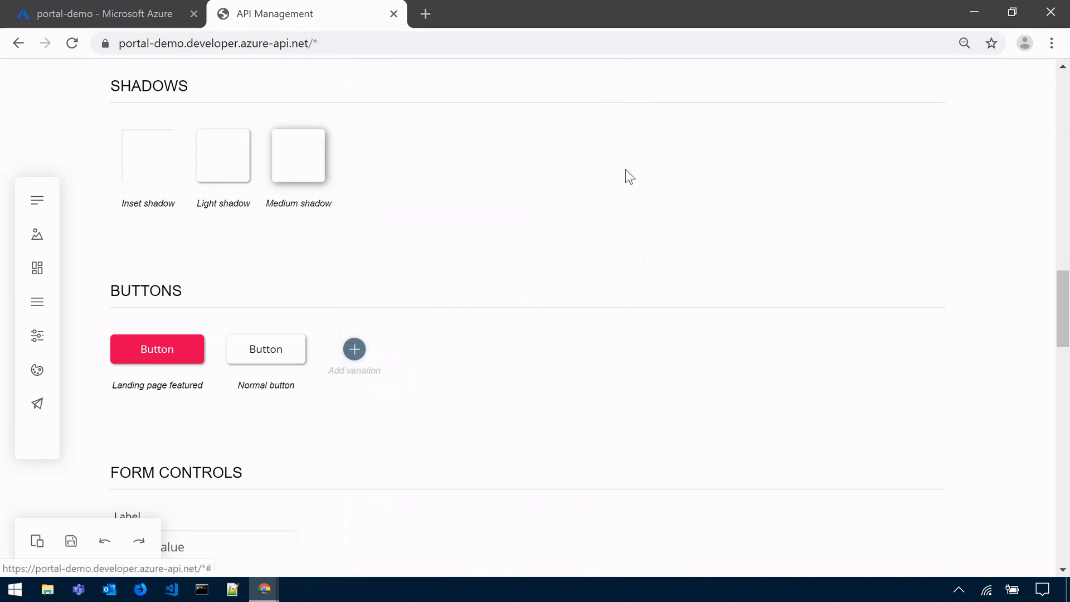
# - Switch the Navigation bar - landing page variation in the style guide to a dark preview background
pyautogui.scroll(-9, 688, 368)
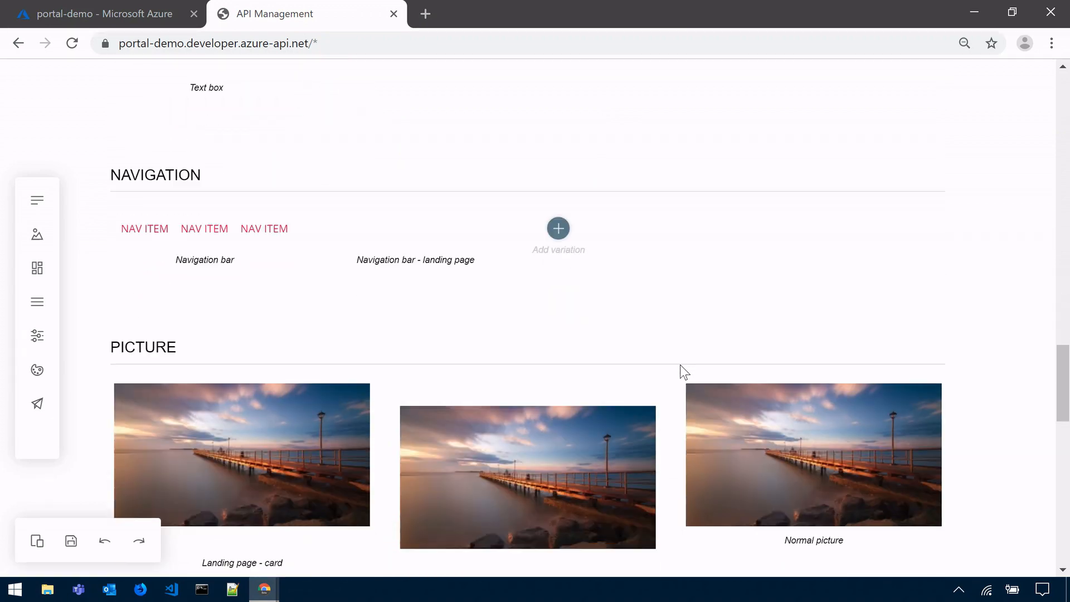
pyautogui.scroll(-2, 430, 273)
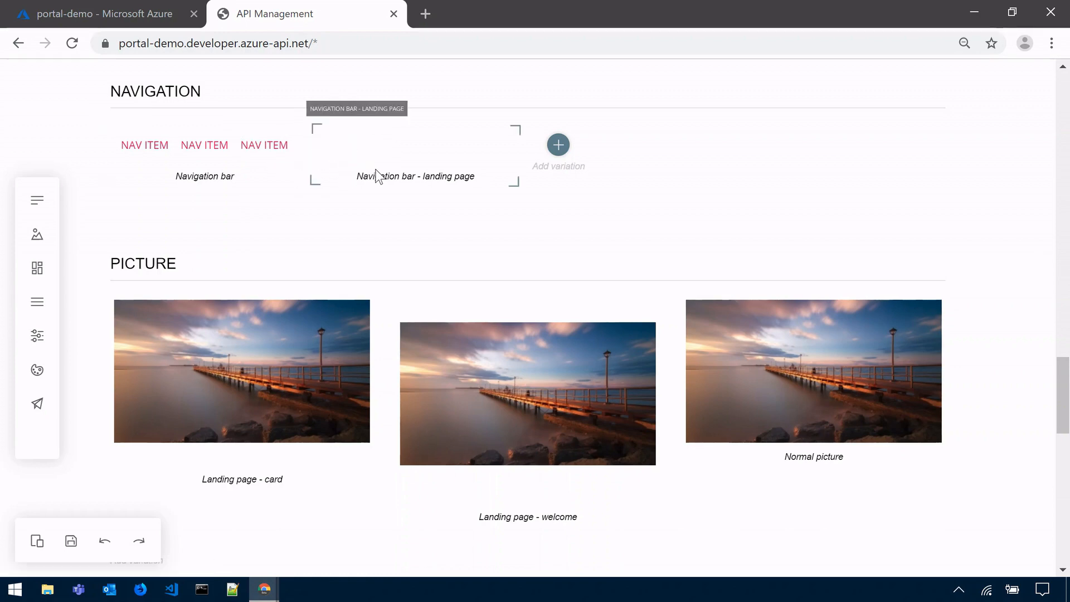
pyautogui.click(504, 175)
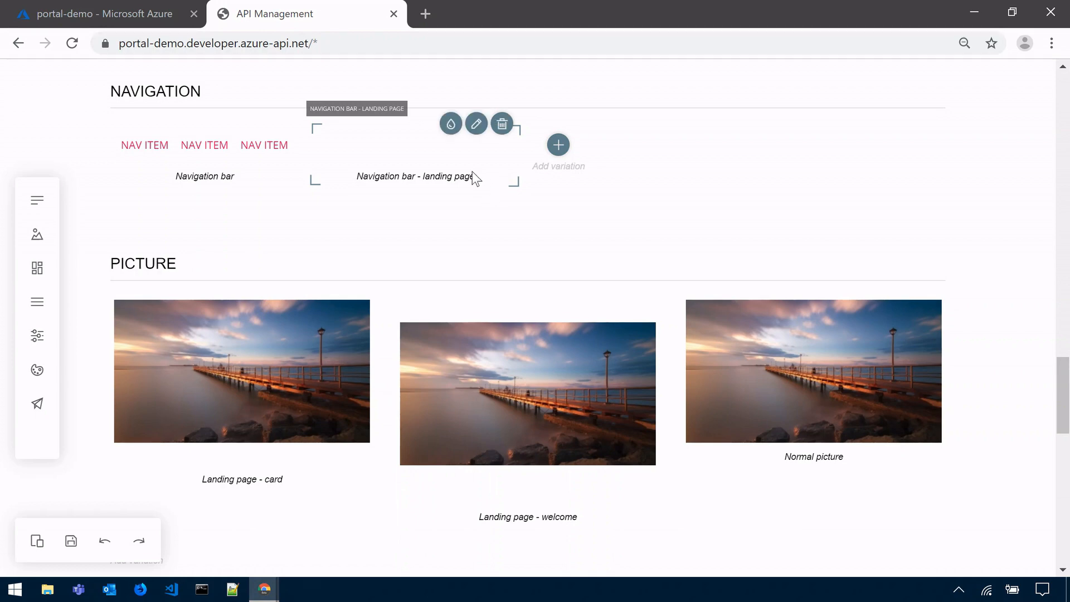
pyautogui.click(451, 125)
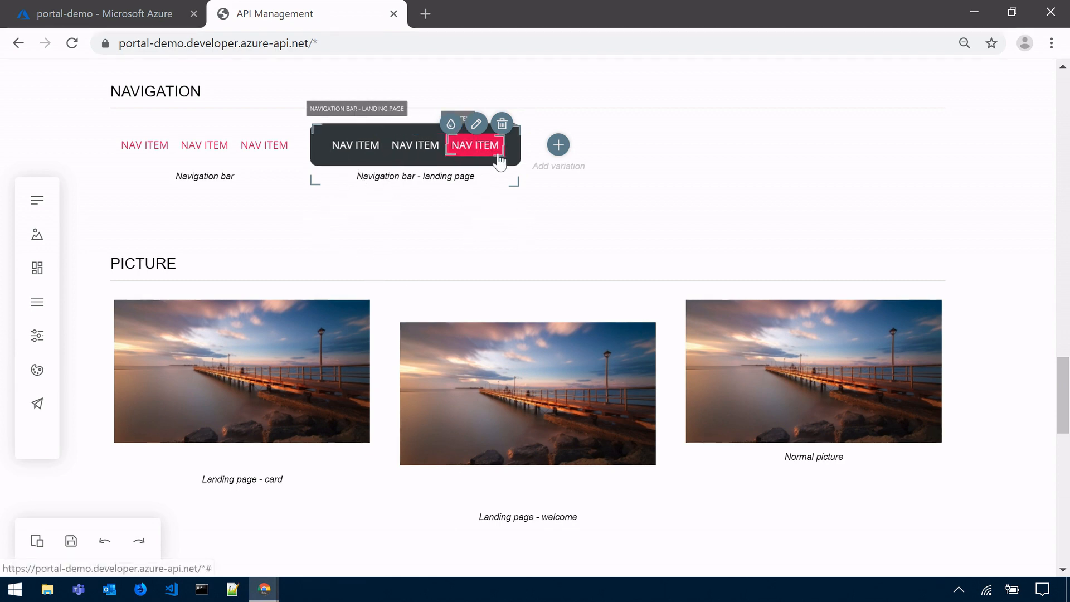
# - Open the Landing page - welcome picture style for editing and examine its Box settings for margin, border and padding
pyautogui.scroll(-6, 510, 231)
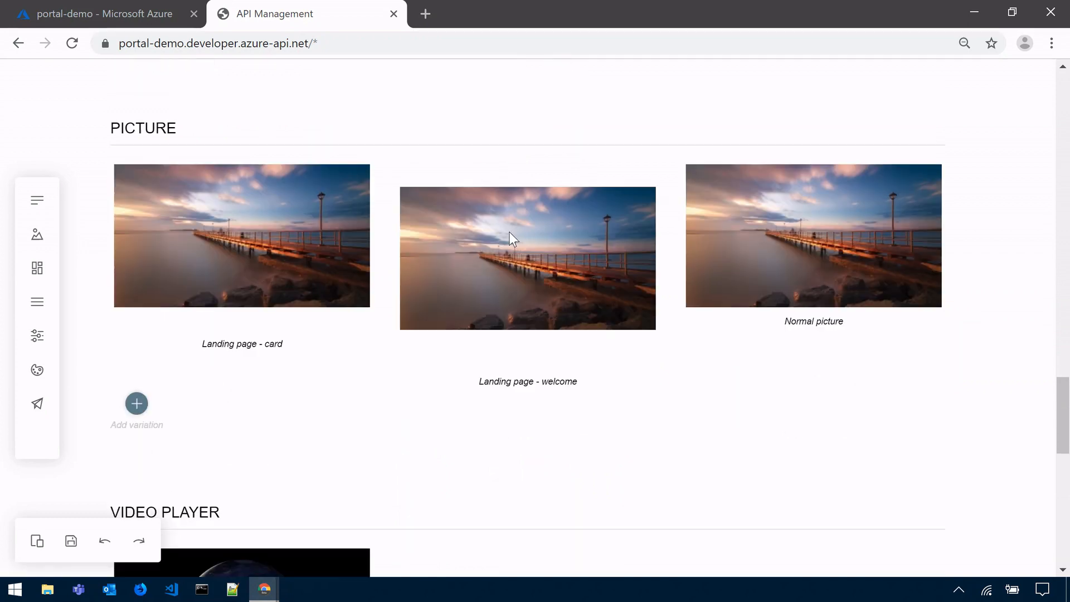
pyautogui.scroll(-4, 486, 263)
pyautogui.scroll(5, 489, 263)
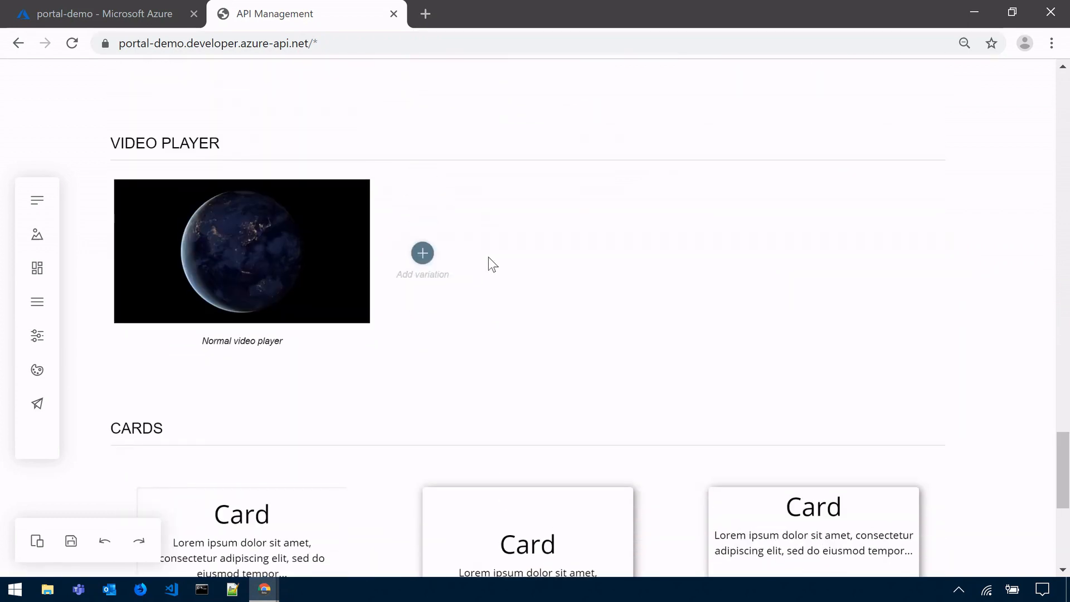
pyautogui.scroll(2, 477, 266)
pyautogui.moveTo(477, 217)
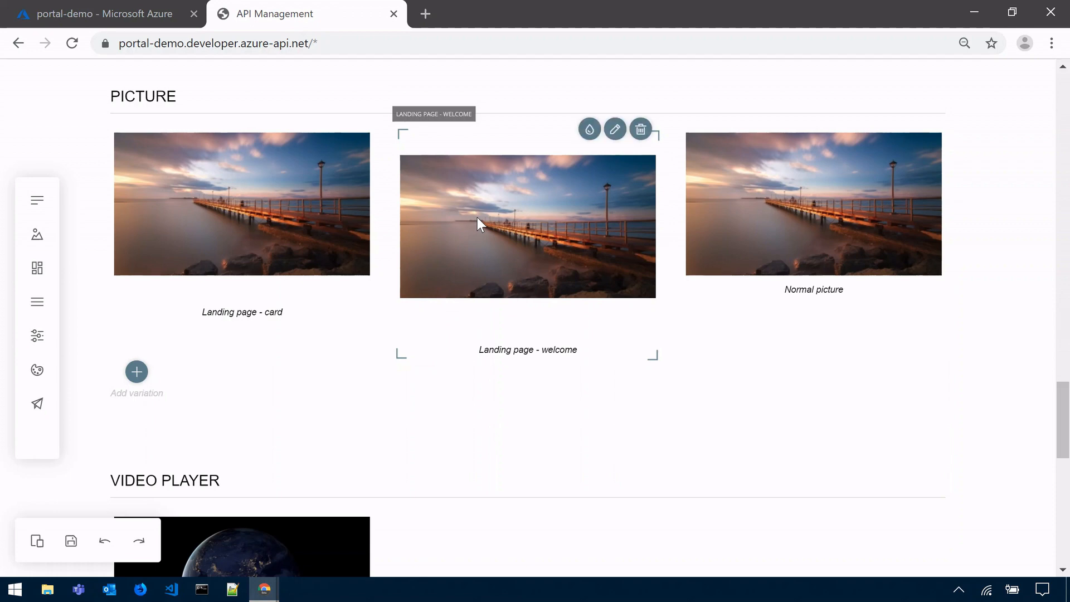
pyautogui.click(615, 129)
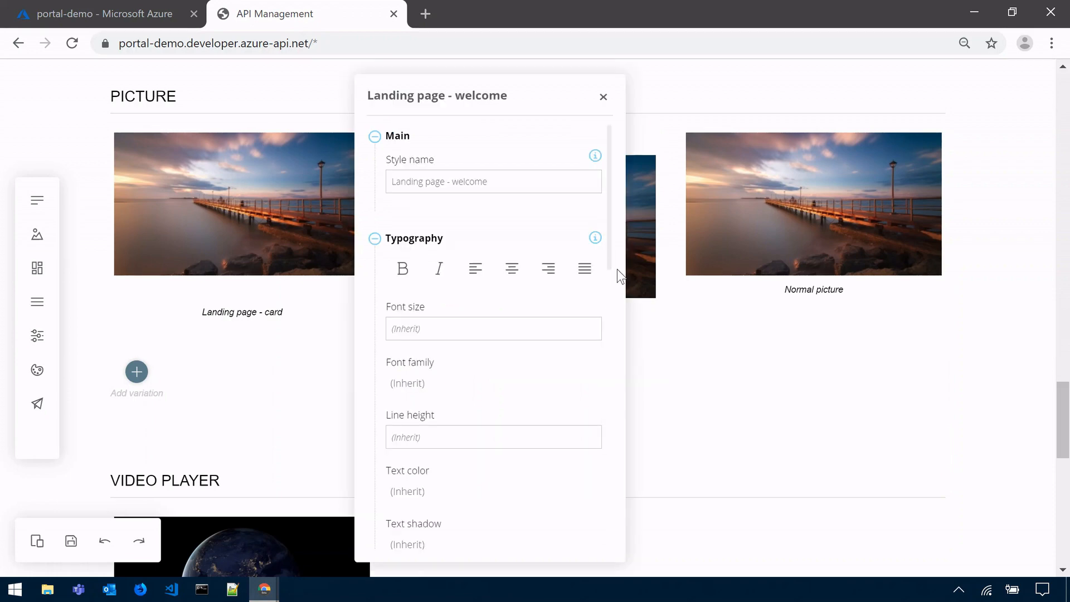
pyautogui.moveTo(606, 238); pyautogui.dragTo(610, 537)
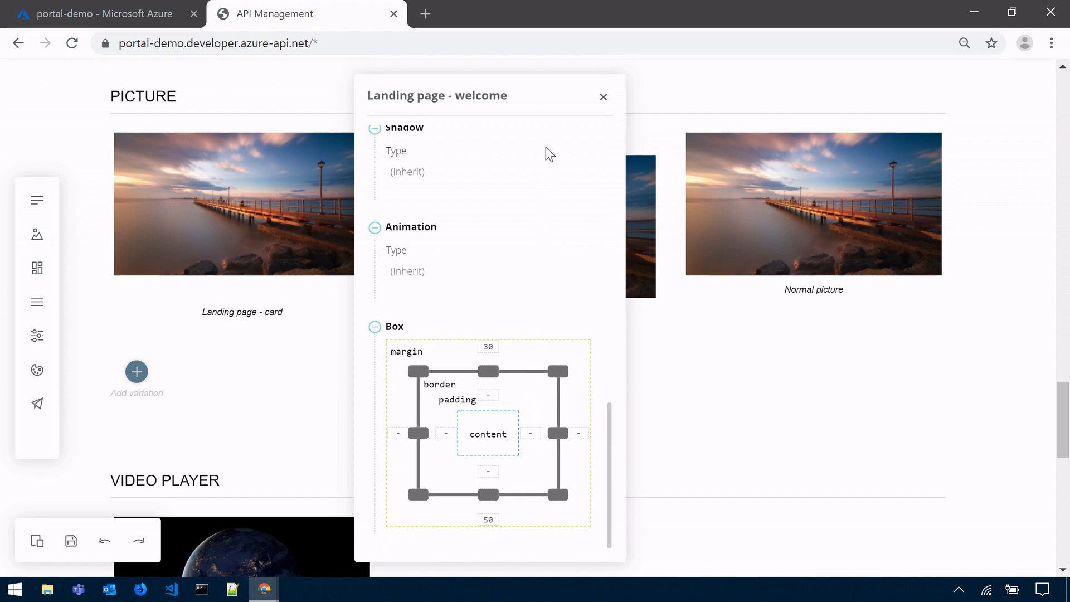
# - Close the picture style editor, save the portal changes and publish the website
pyautogui.click(604, 97)
pyautogui.scroll(-9, 571, 457)
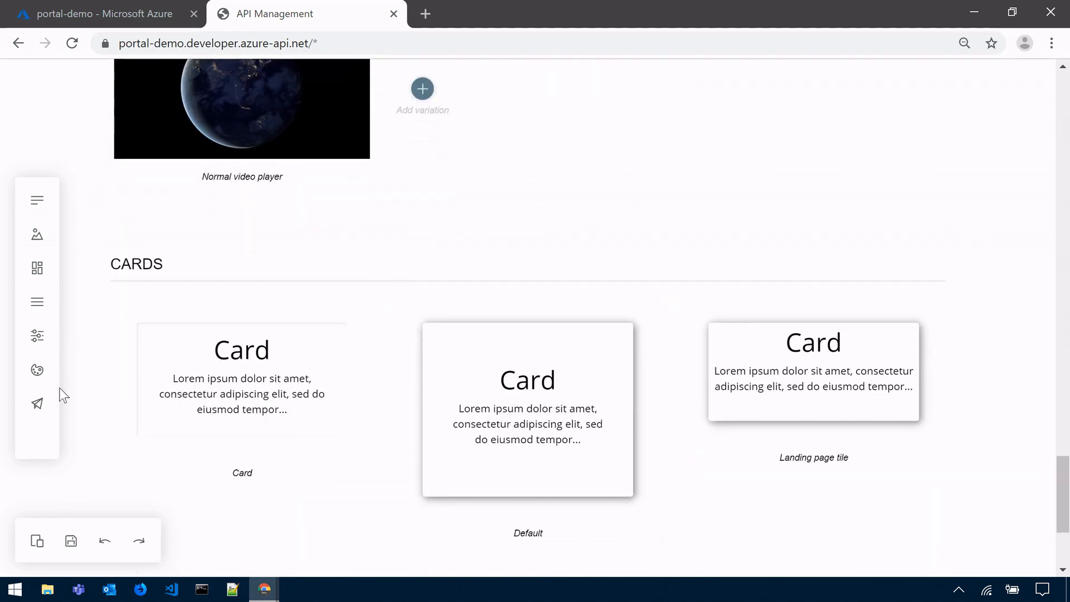
pyautogui.click(71, 549)
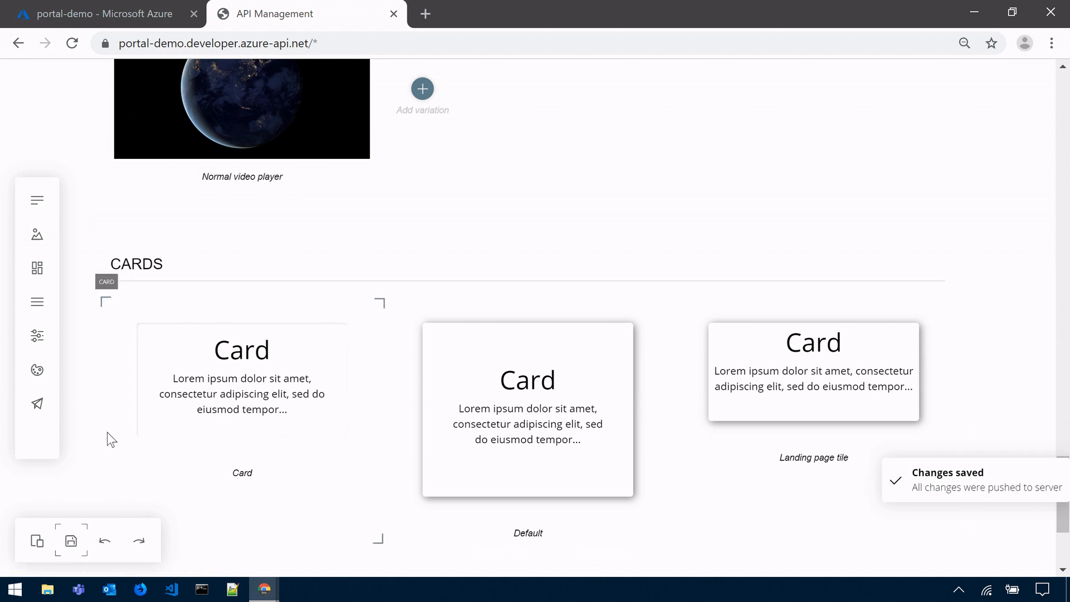
pyautogui.click(37, 403)
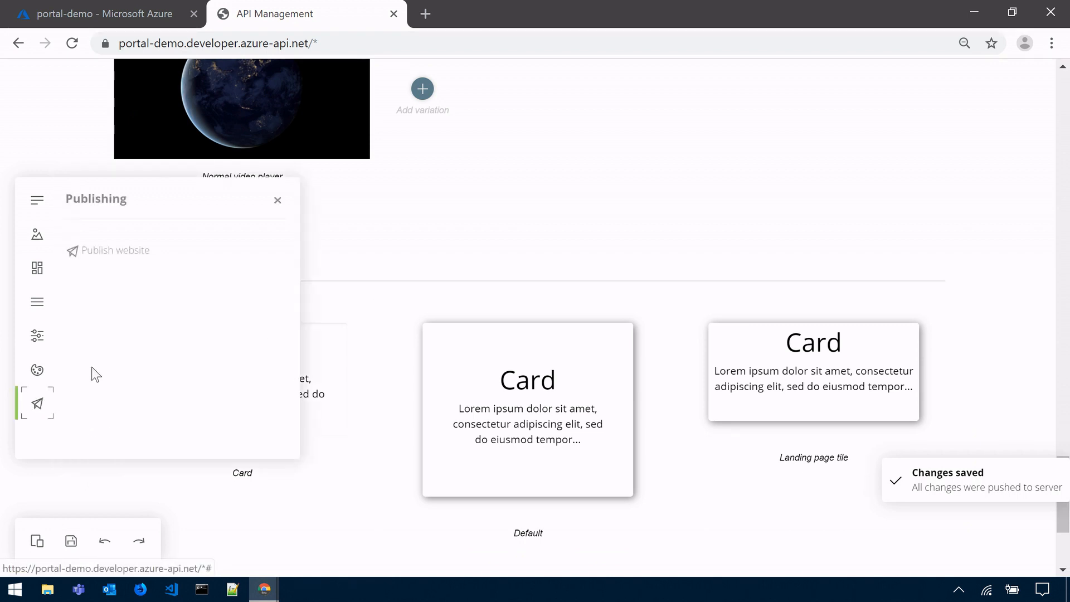
pyautogui.click(132, 254)
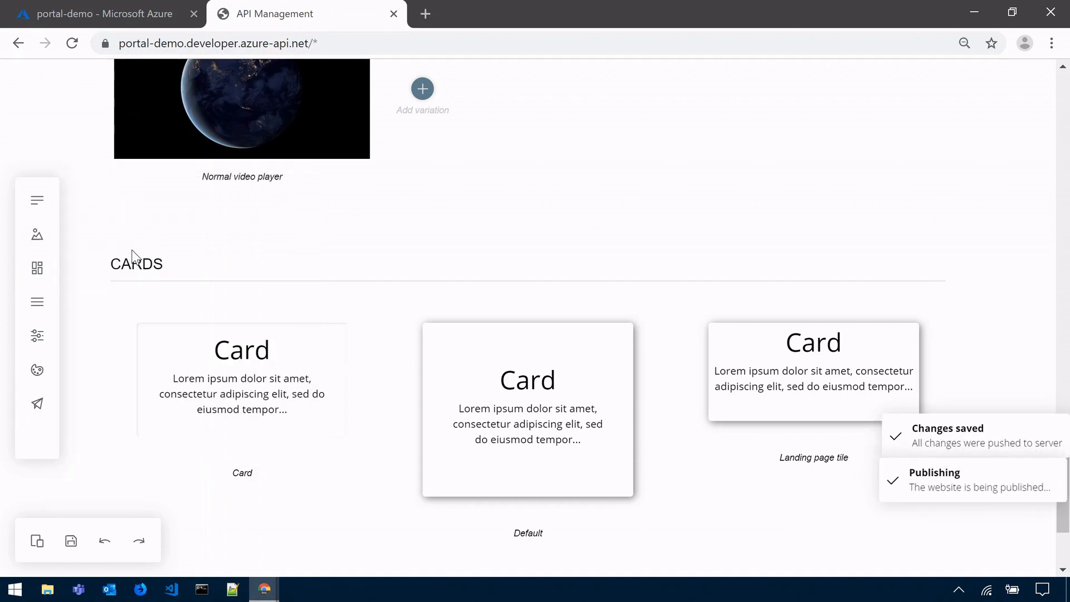
# - Switch to the Incognito browser window, duplicate the published portal's tab and reload the copy
pyautogui.hotkey('alt', 'Tab')
pyautogui.rightClick(155, 10)
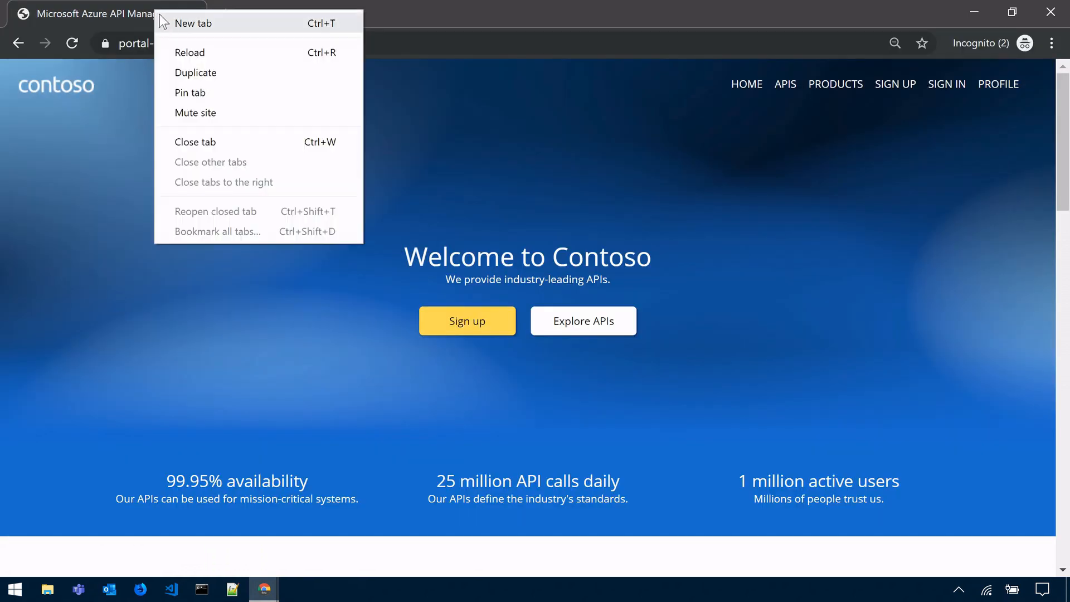
pyautogui.click(218, 71)
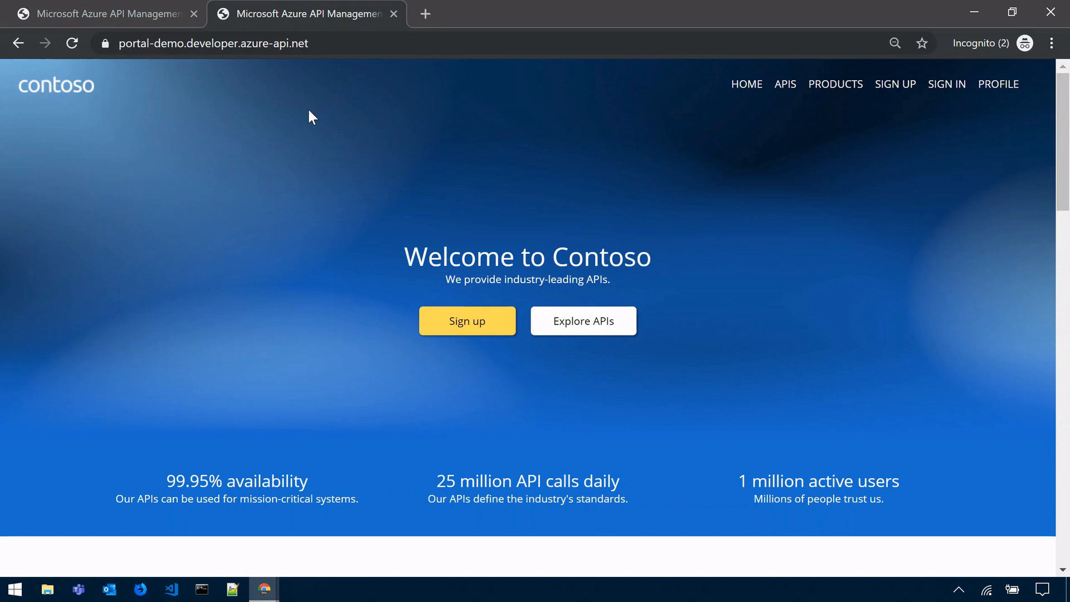
pyautogui.press('F5')
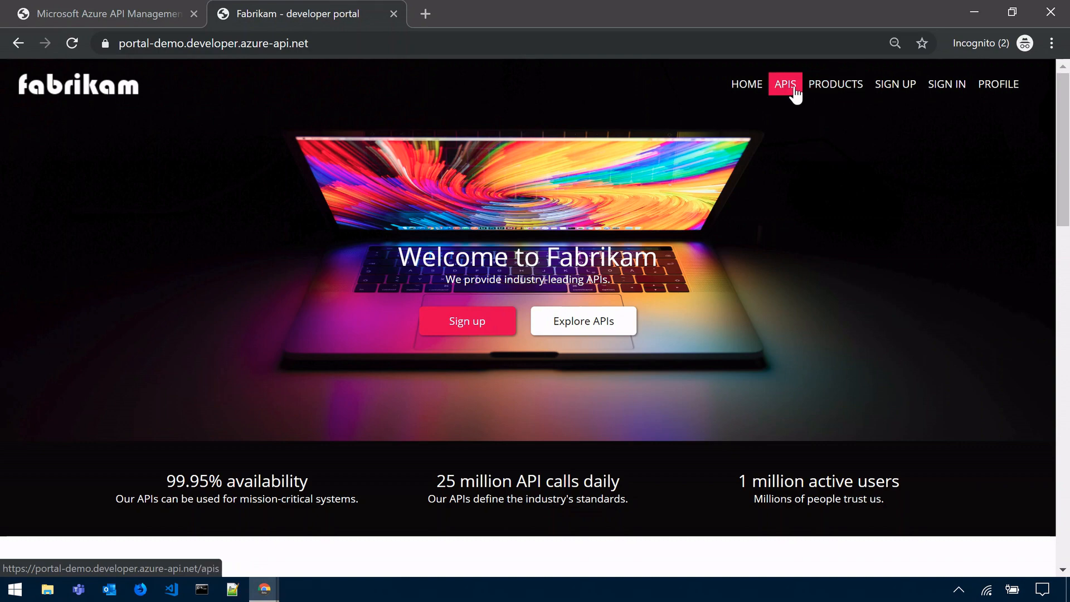
# - Review the published Fabrikam landing page from the welcome banner through the Our APIs and Trust is our priority sections
pyautogui.scroll(-7, 798, 207)
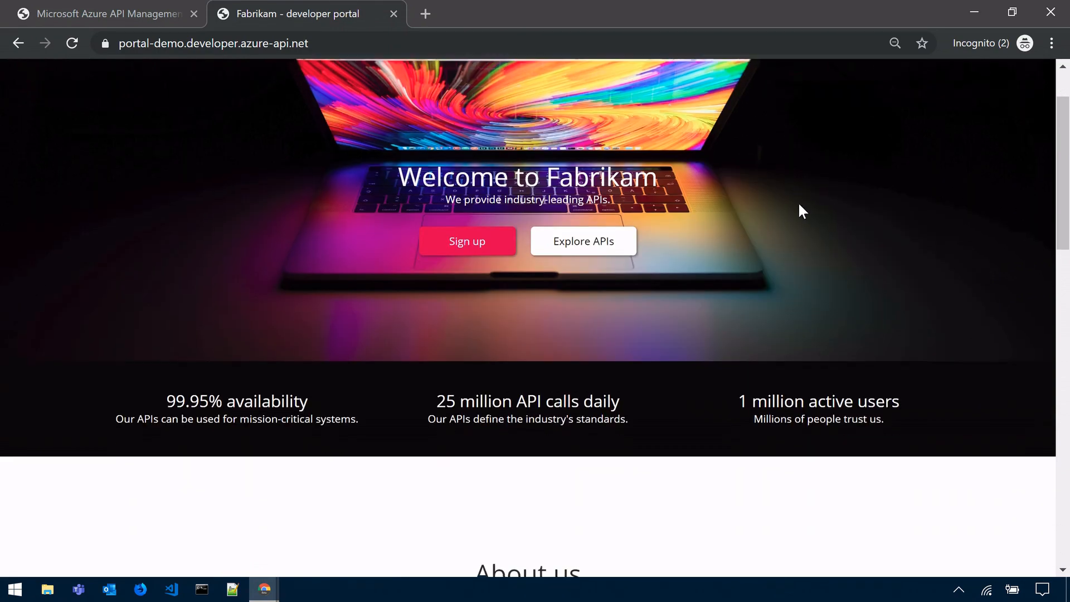
pyautogui.scroll(-9, 677, 210)
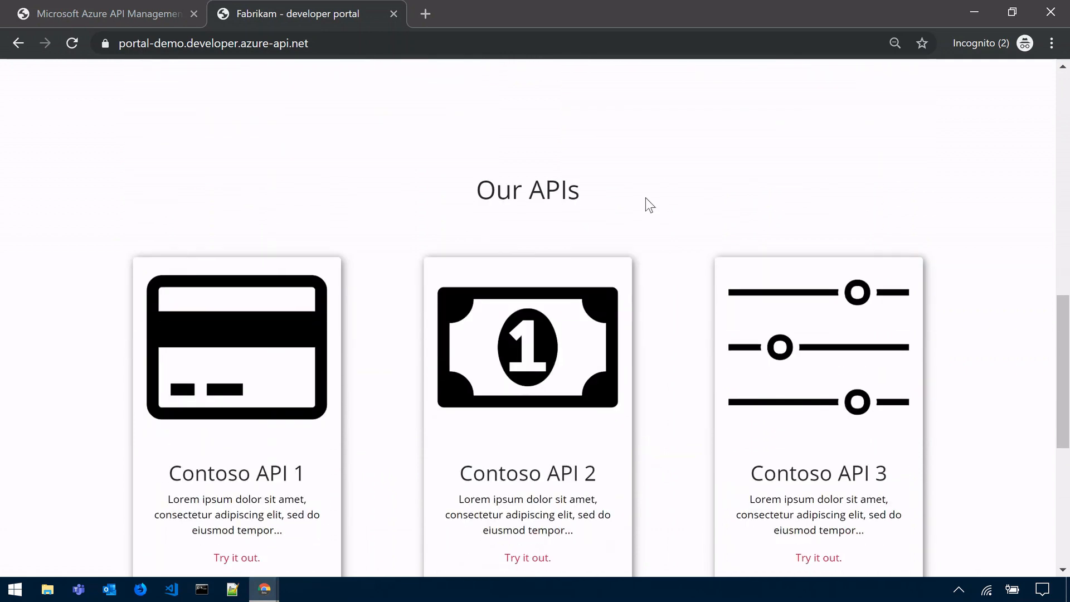
pyautogui.scroll(-3, 562, 233)
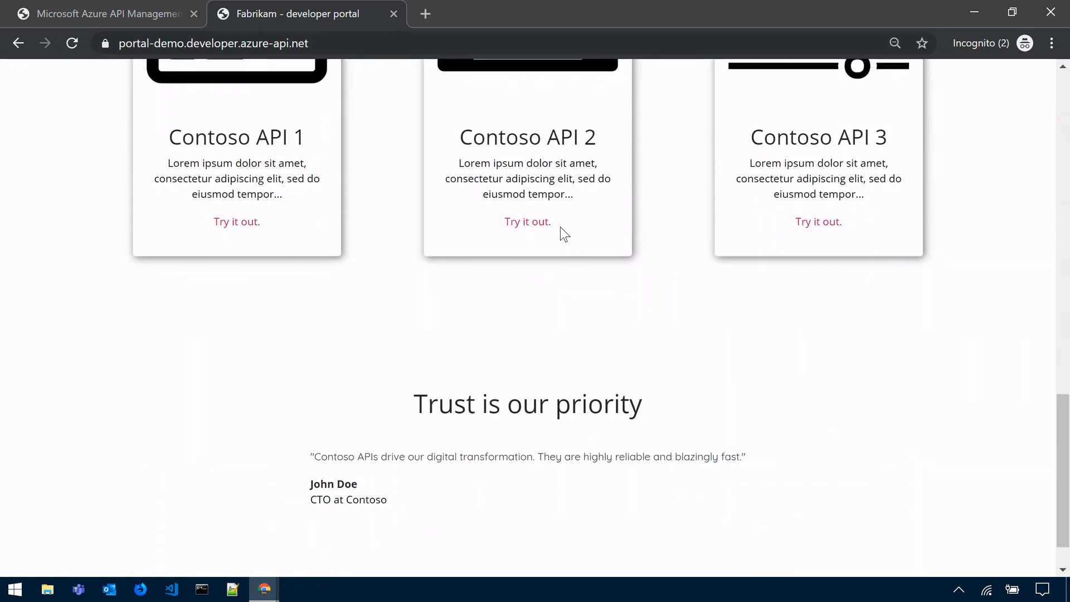
pyautogui.scroll(1, 579, 337)
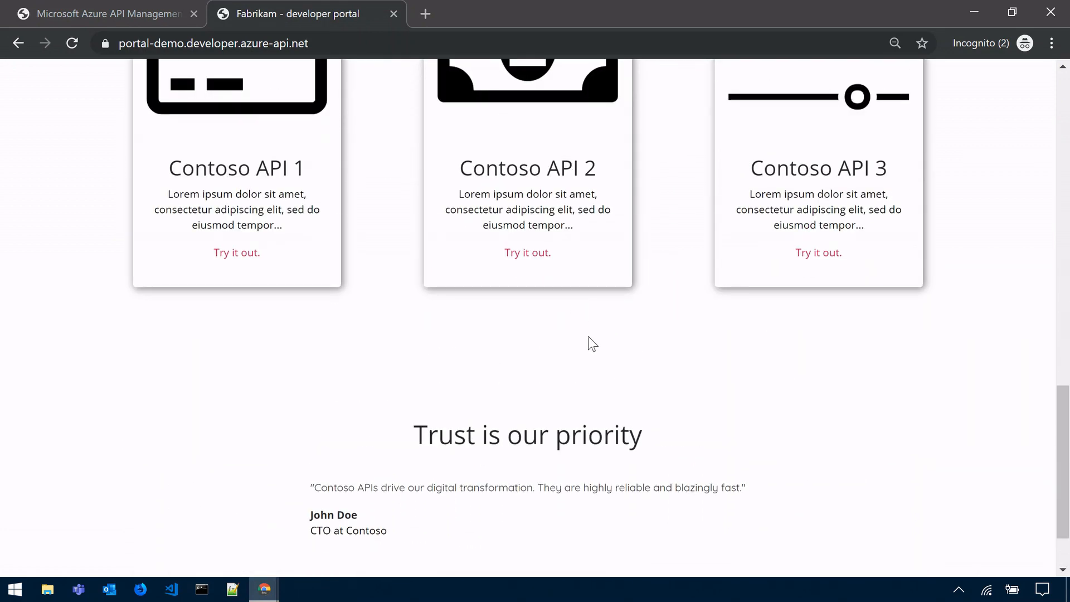
pyautogui.scroll(-1, 590, 338)
pyautogui.scroll(13, 620, 316)
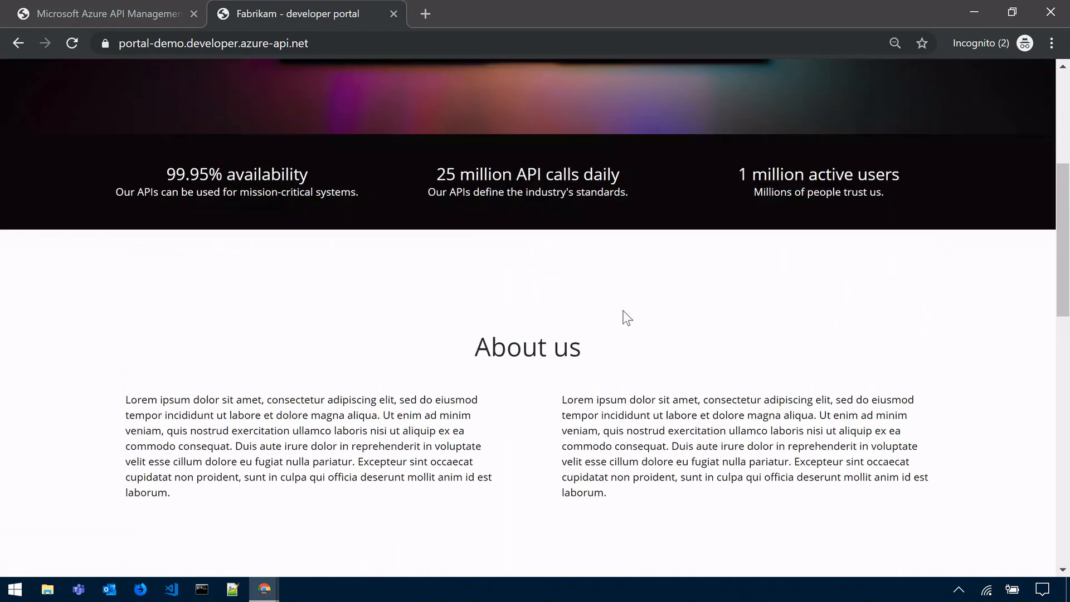
# - Go to the published portal's APIs page and view the Demo Conference API reference
pyautogui.scroll(5, 625, 315)
pyautogui.click(778, 88)
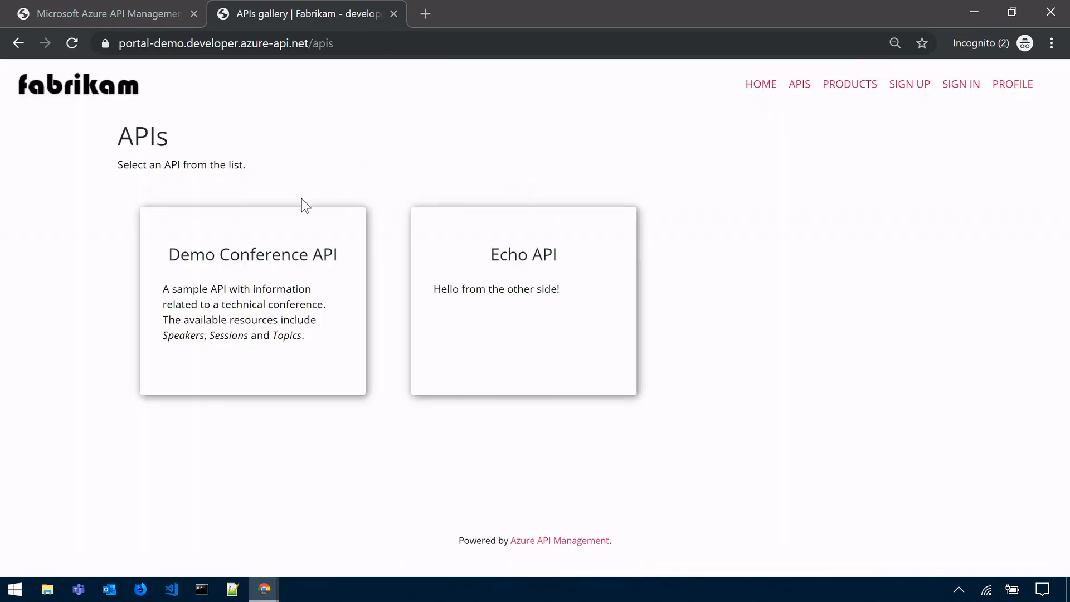
pyautogui.click(270, 258)
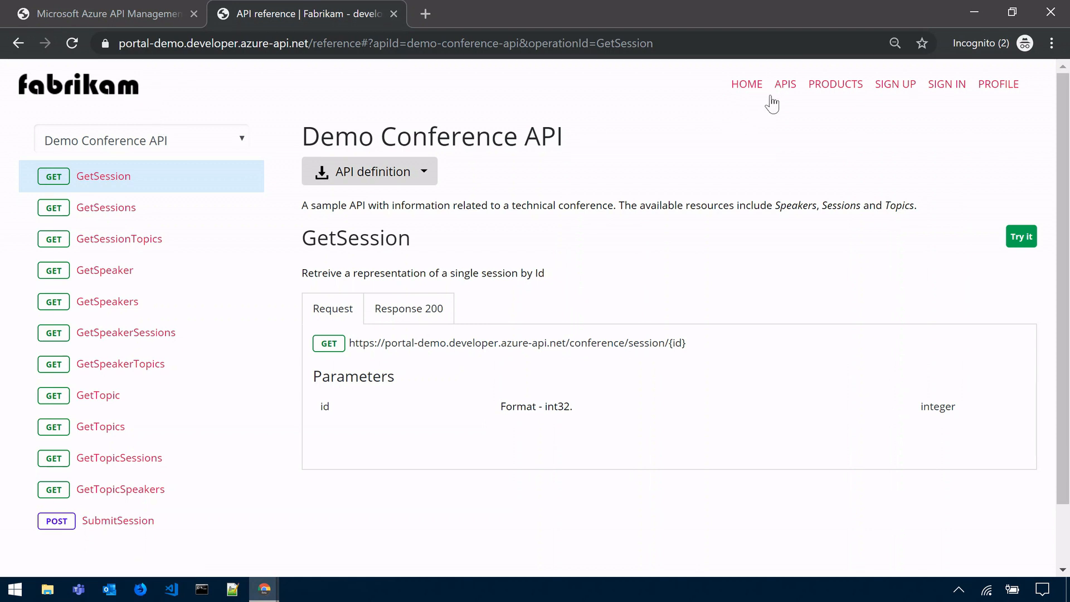
# - Return to the Fabrikam home page and compare it with the original Contoso version in the other tab
pyautogui.click(747, 85)
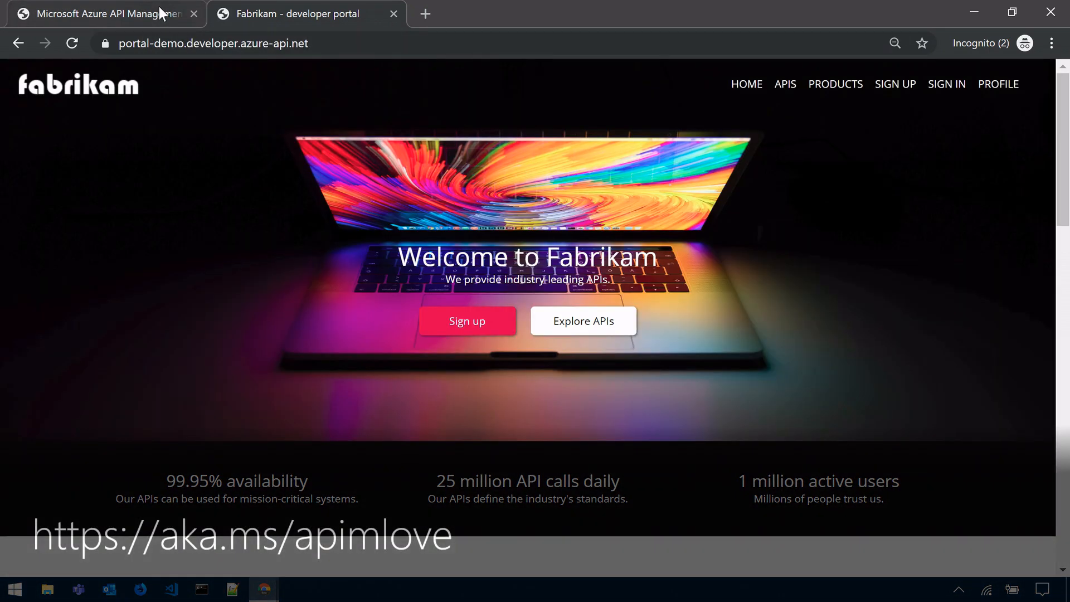
pyautogui.click(158, 7)
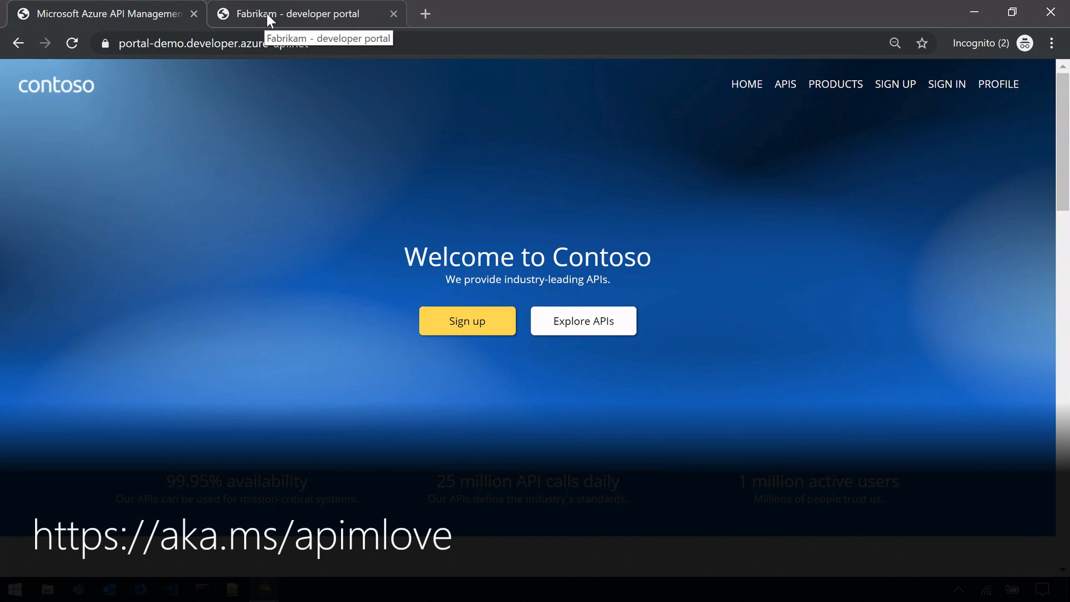
pyautogui.click(266, 11)
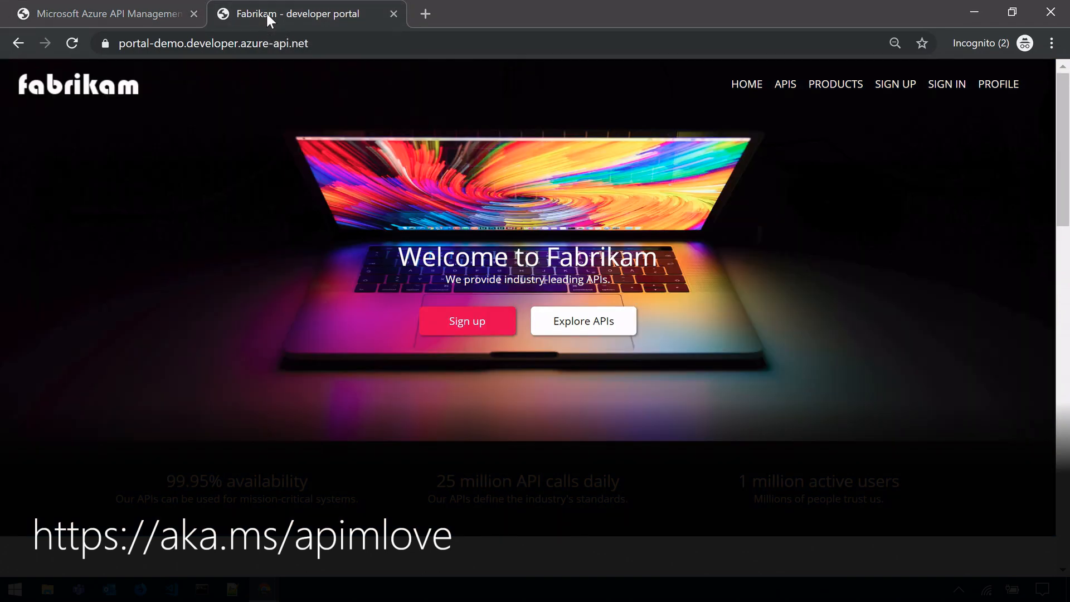